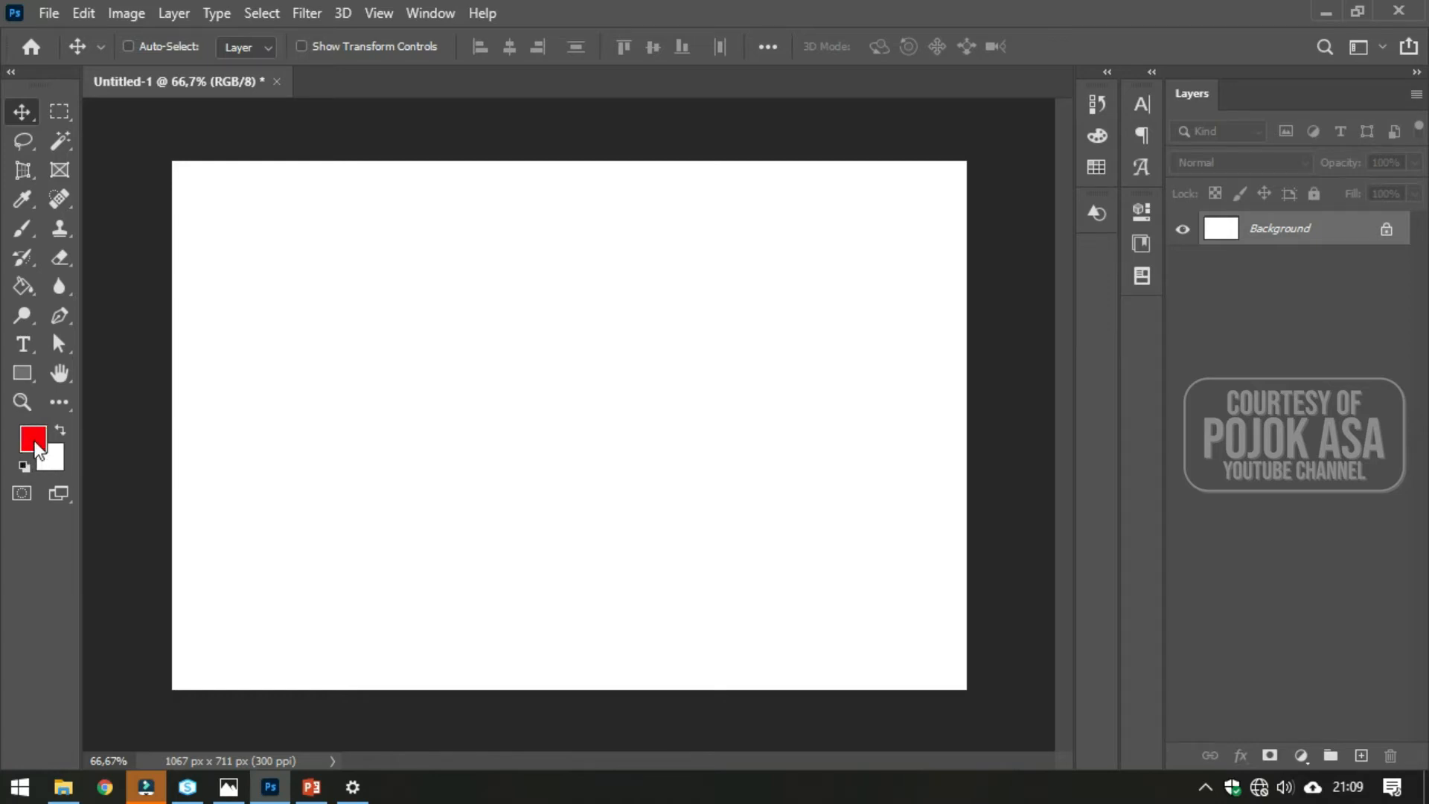
- Set the foreground colour to bright green, hex 01ea22
click(35, 443)
mouse_move(541, 218)
mouse_down()
mouse_move(552, 288)
mouse_move(554, 244)
mouse_up()
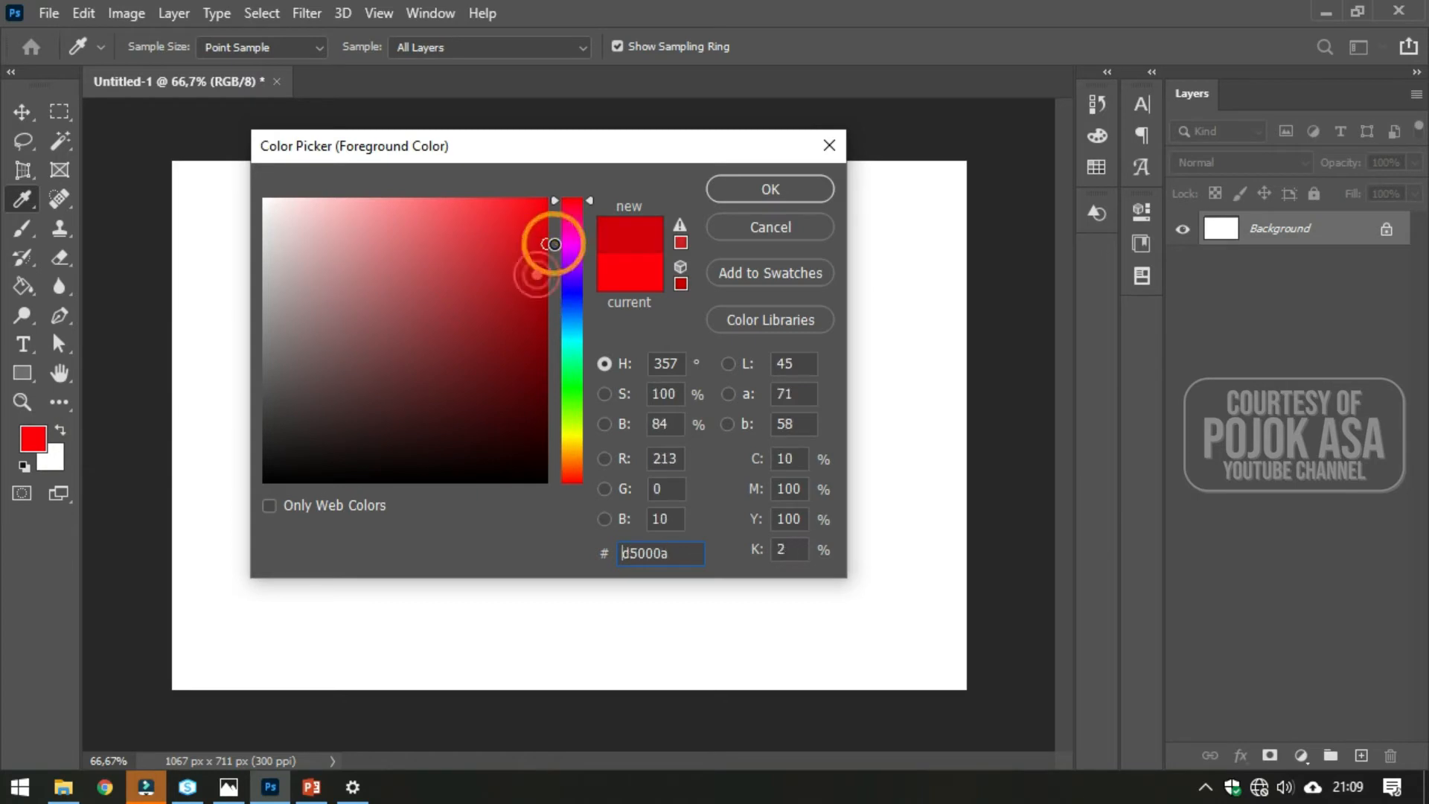
drag(565, 342, 575, 381)
drag(546, 277, 548, 220)
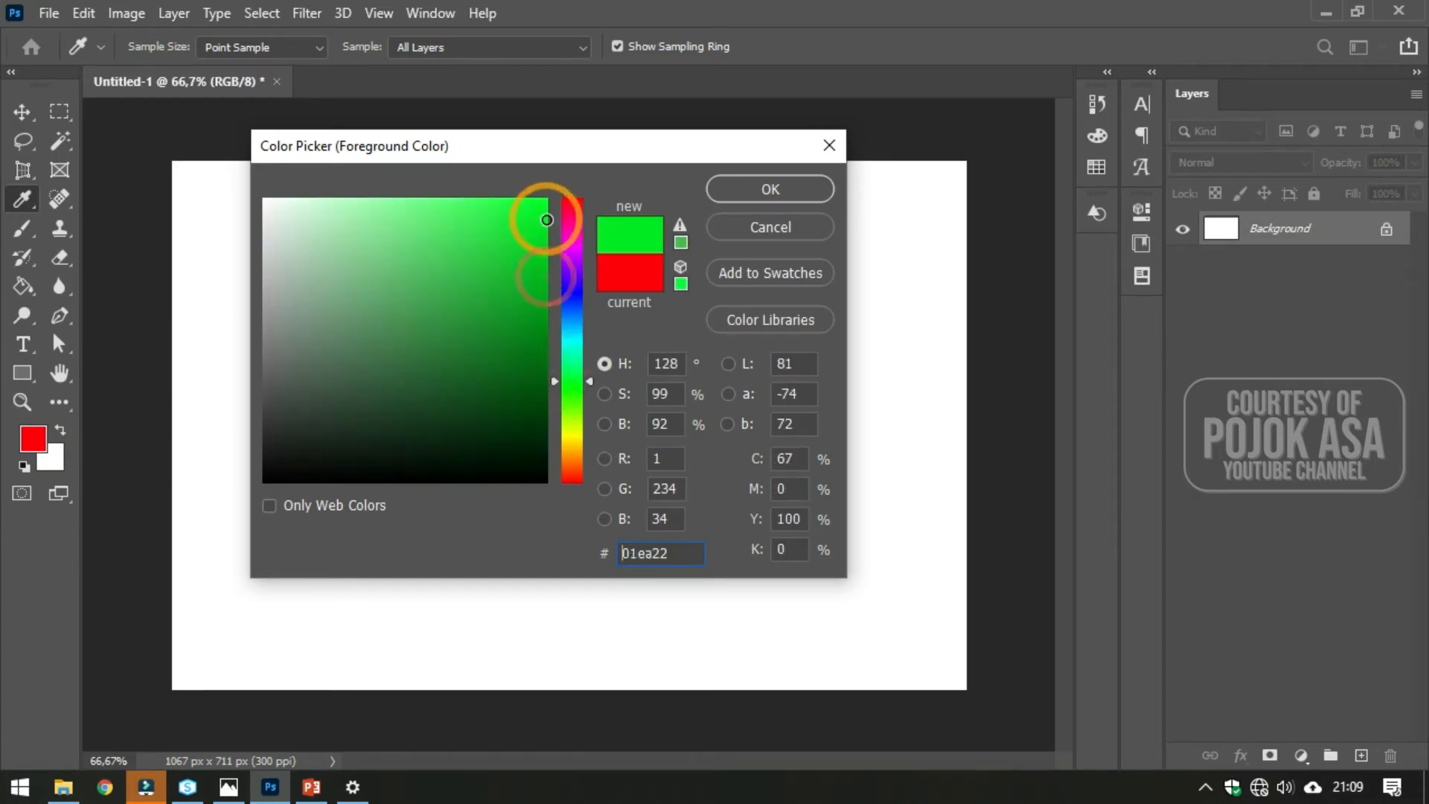
click(793, 194)
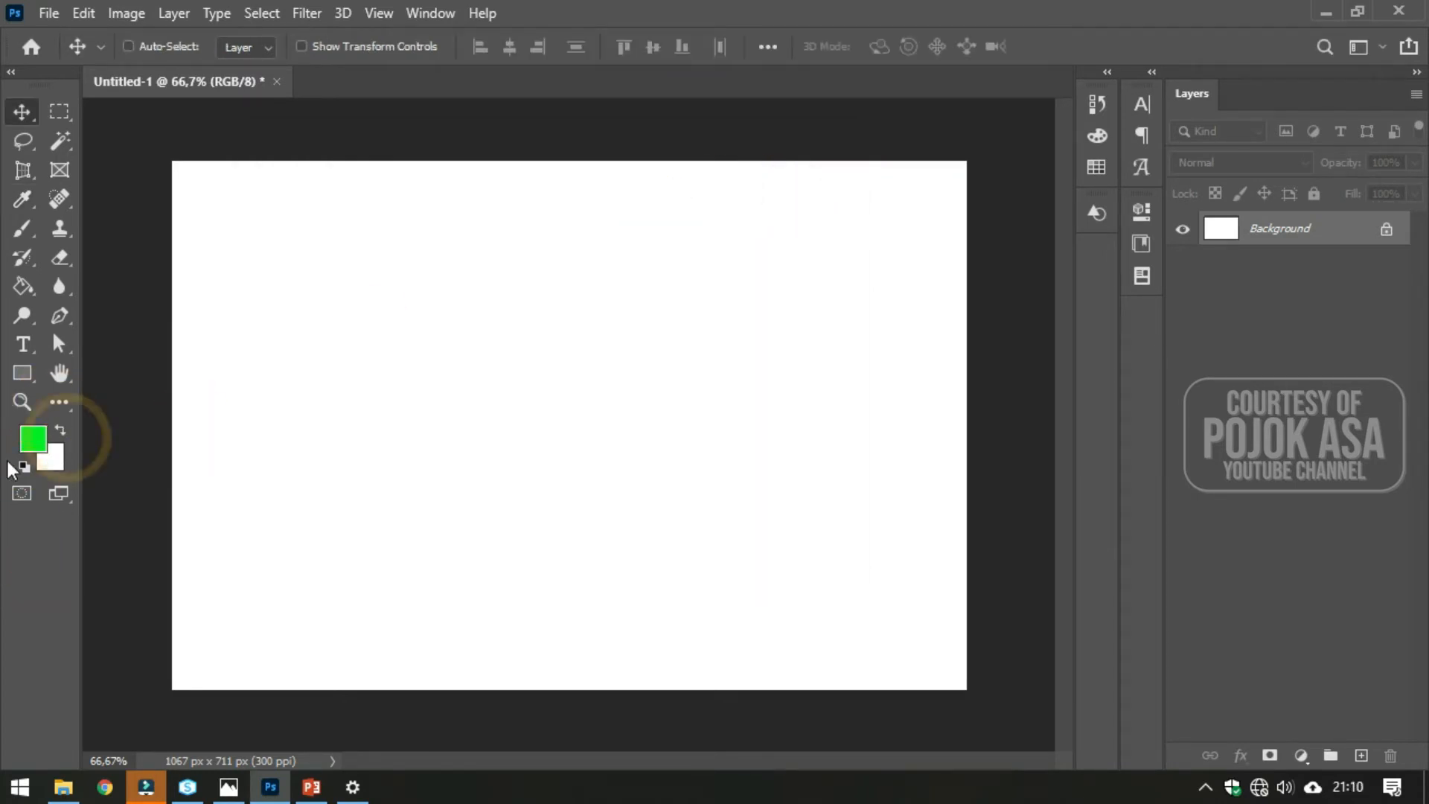
- Draw a rectangle shape about 285 × 287 px near the canvas's upper-left area with the Rectangle Tool
click(23, 374)
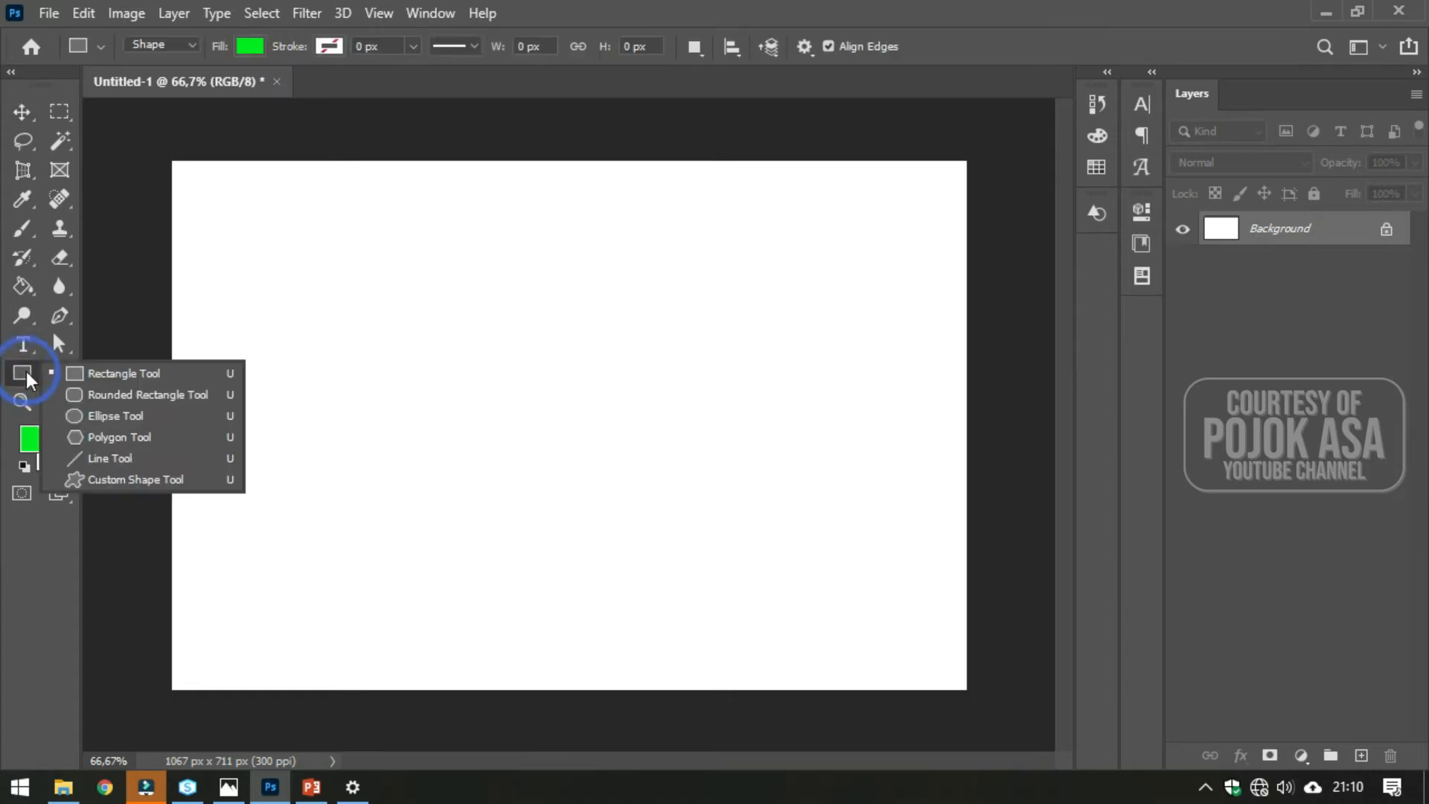
click(72, 376)
drag(234, 216, 446, 429)
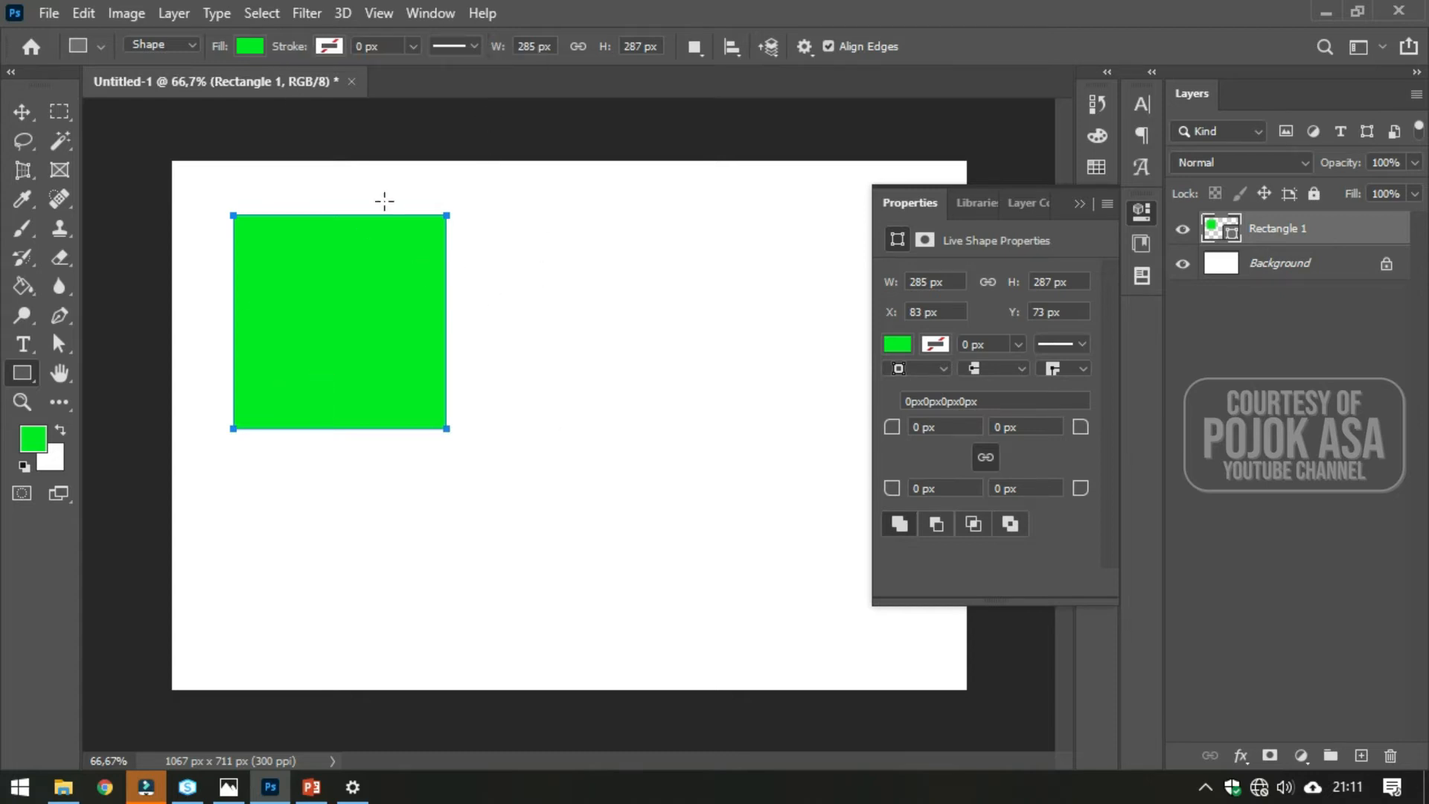
- Try several swatch colours for the rectangle's fill, settling on red from the CMYK swatches
click(241, 49)
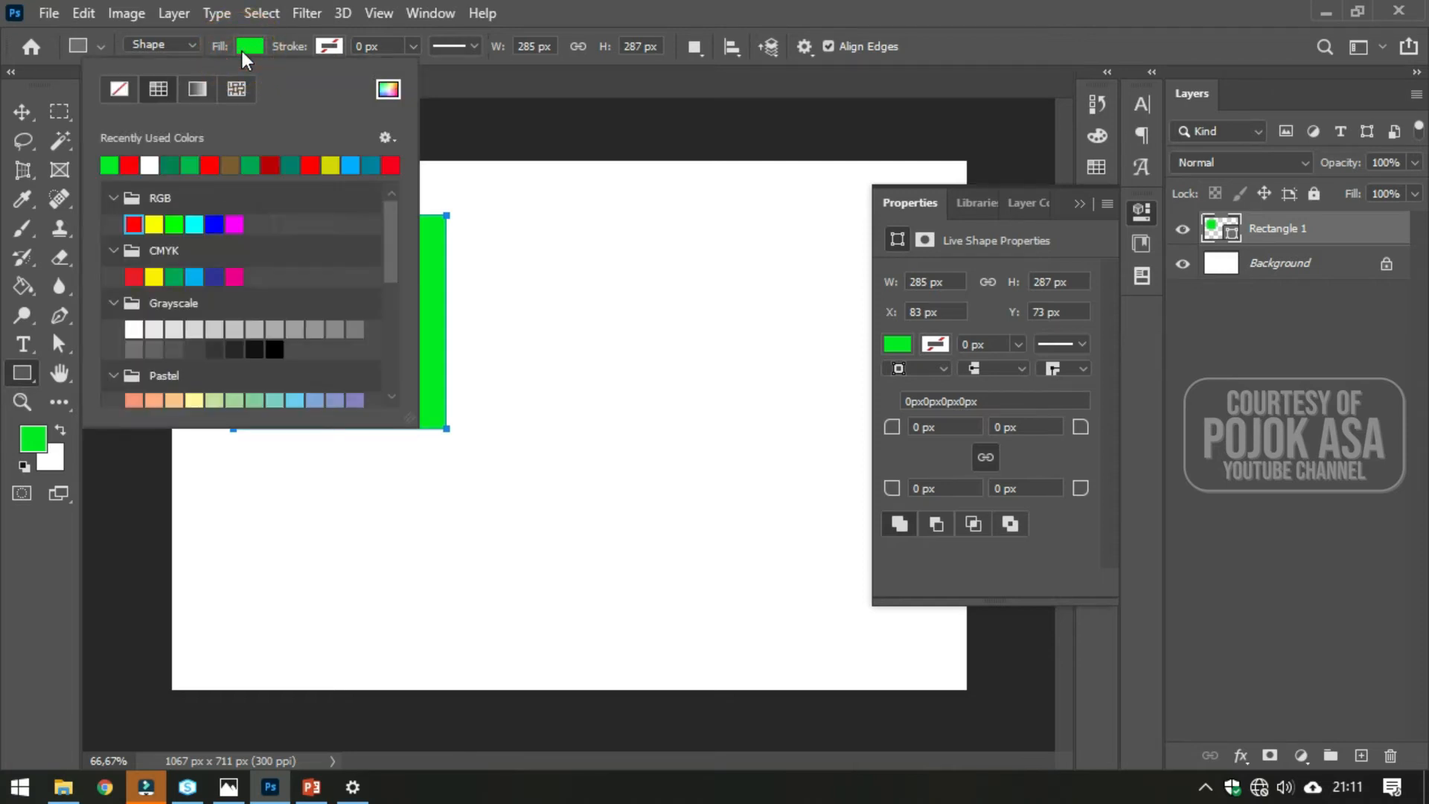
click(131, 164)
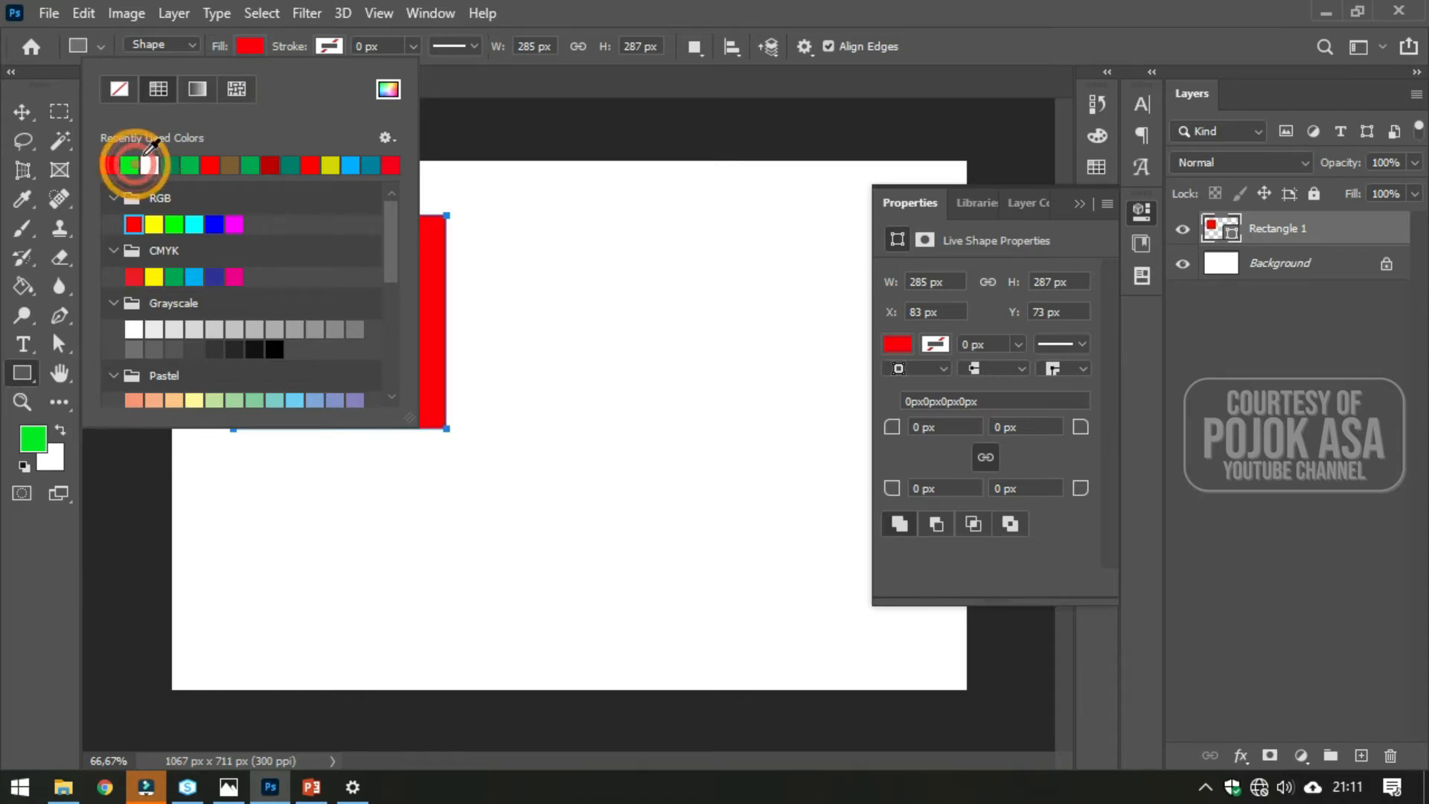
click(174, 224)
click(176, 277)
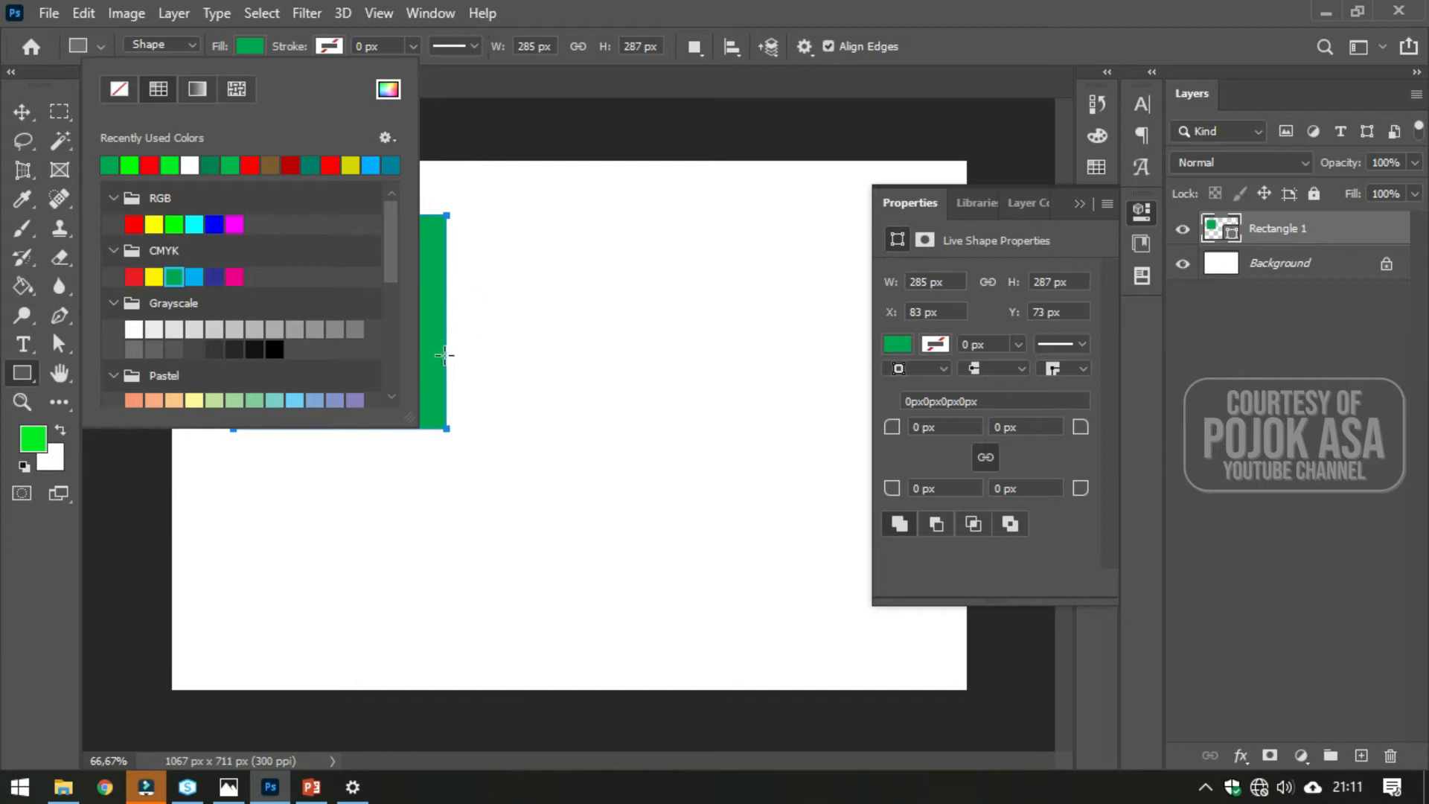
click(152, 277)
click(134, 277)
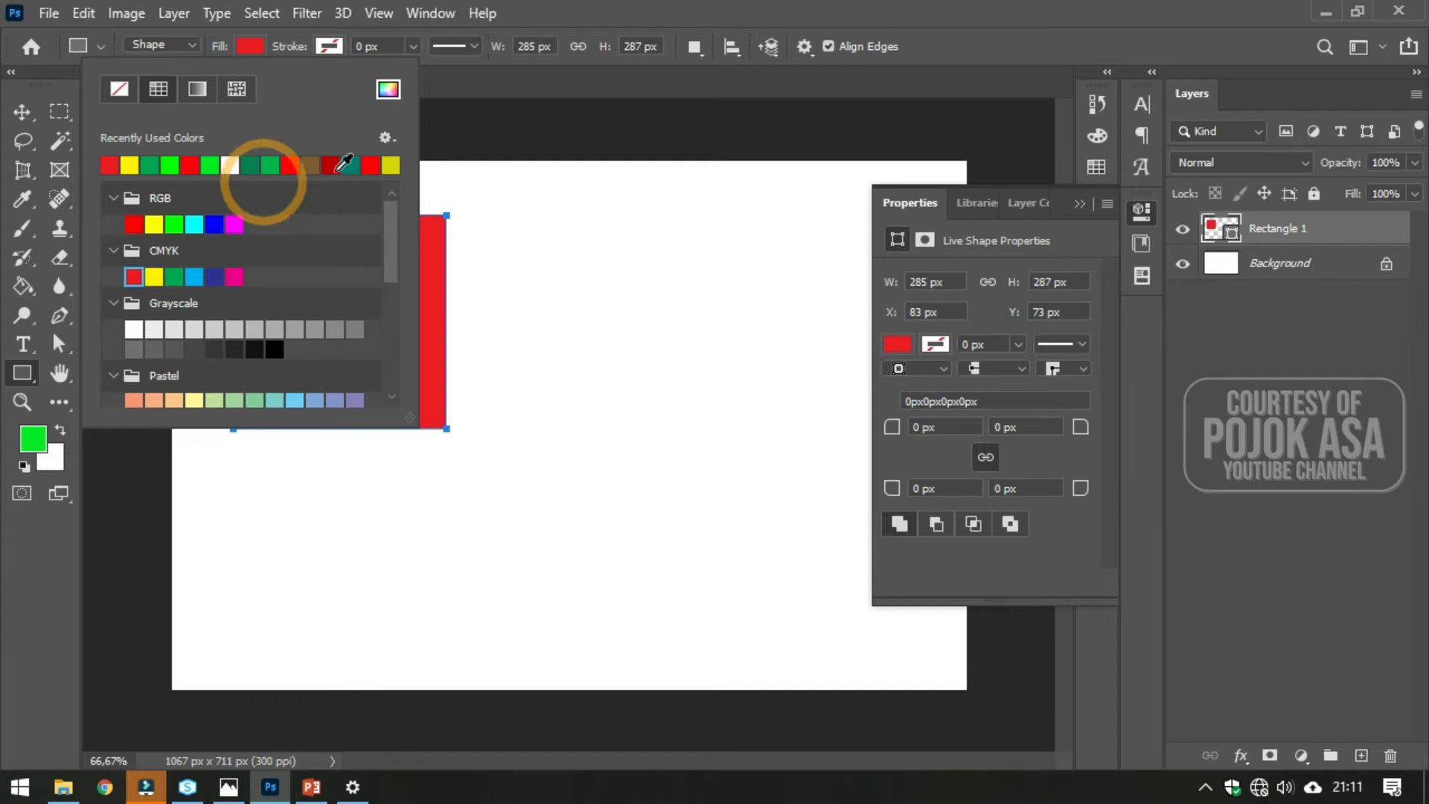
click(223, 239)
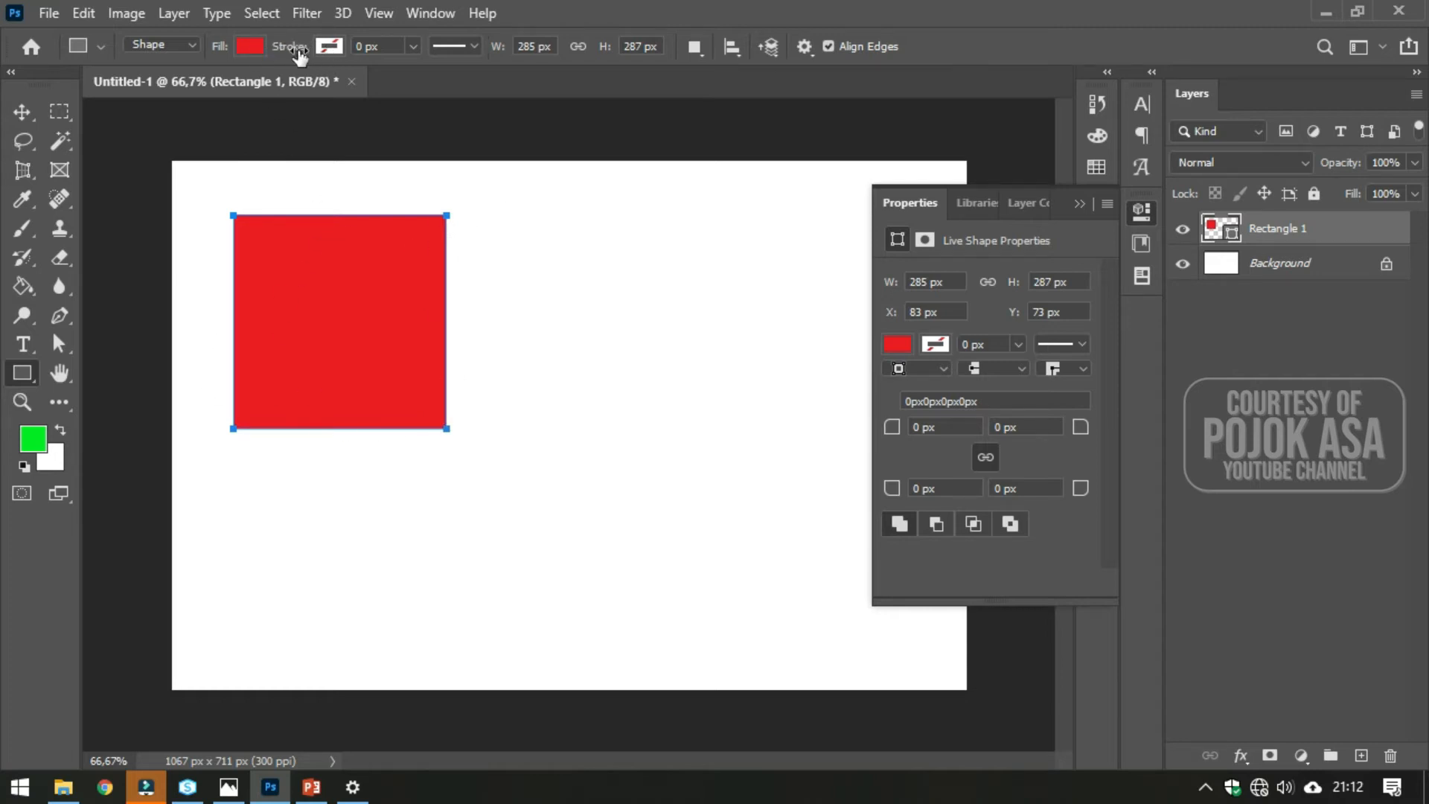
- Set the rectangle's stroke colour to green from the recently used colours
click(330, 46)
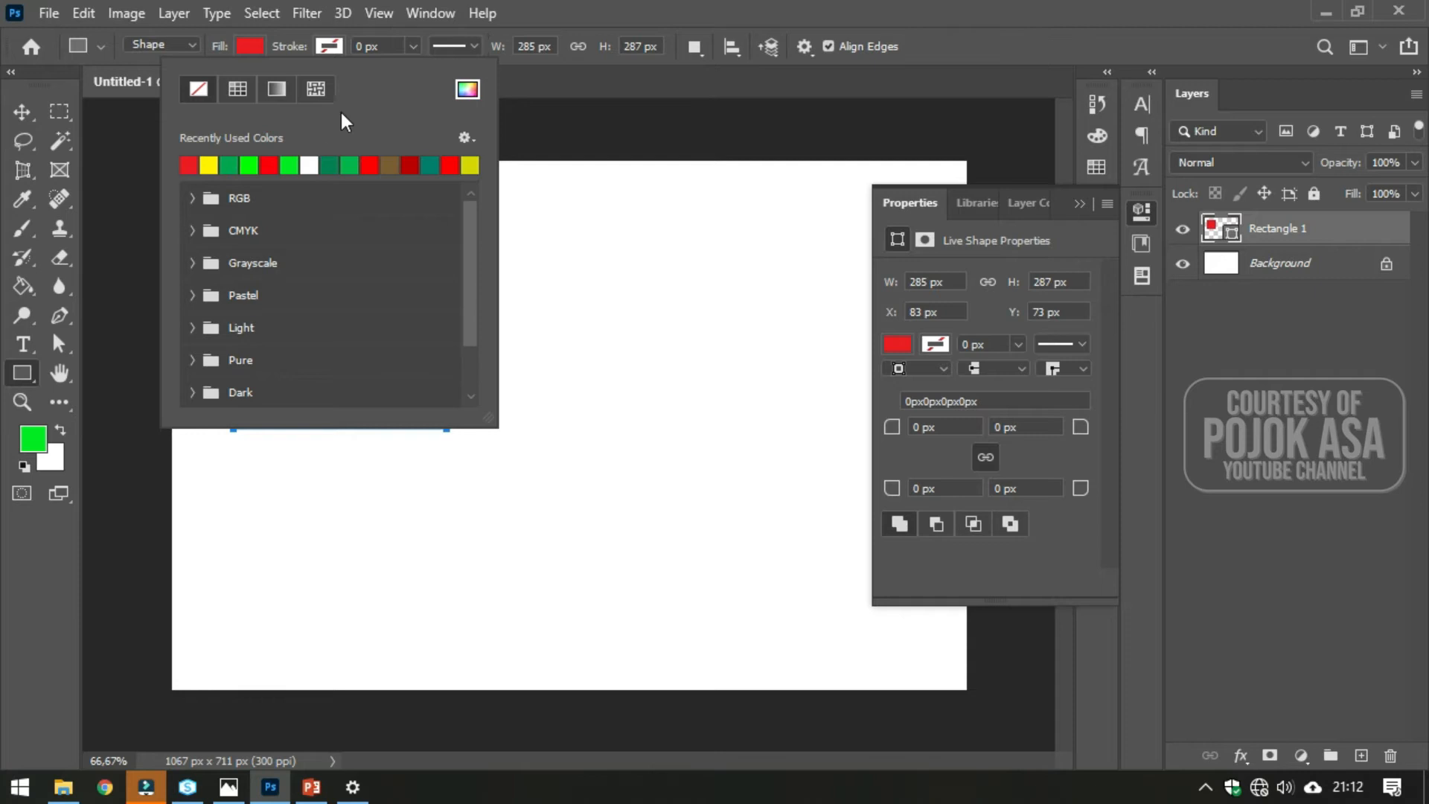
click(230, 168)
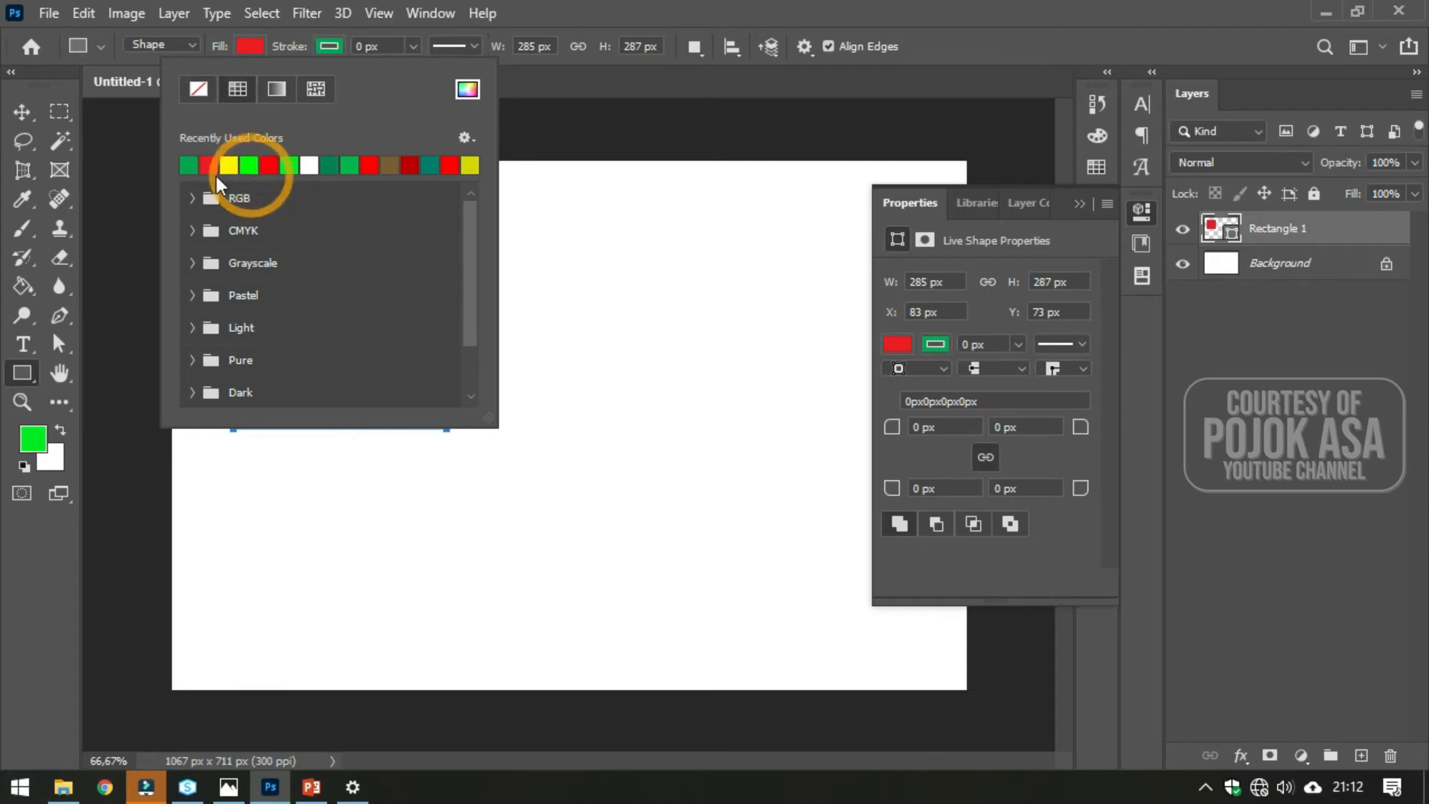
click(582, 15)
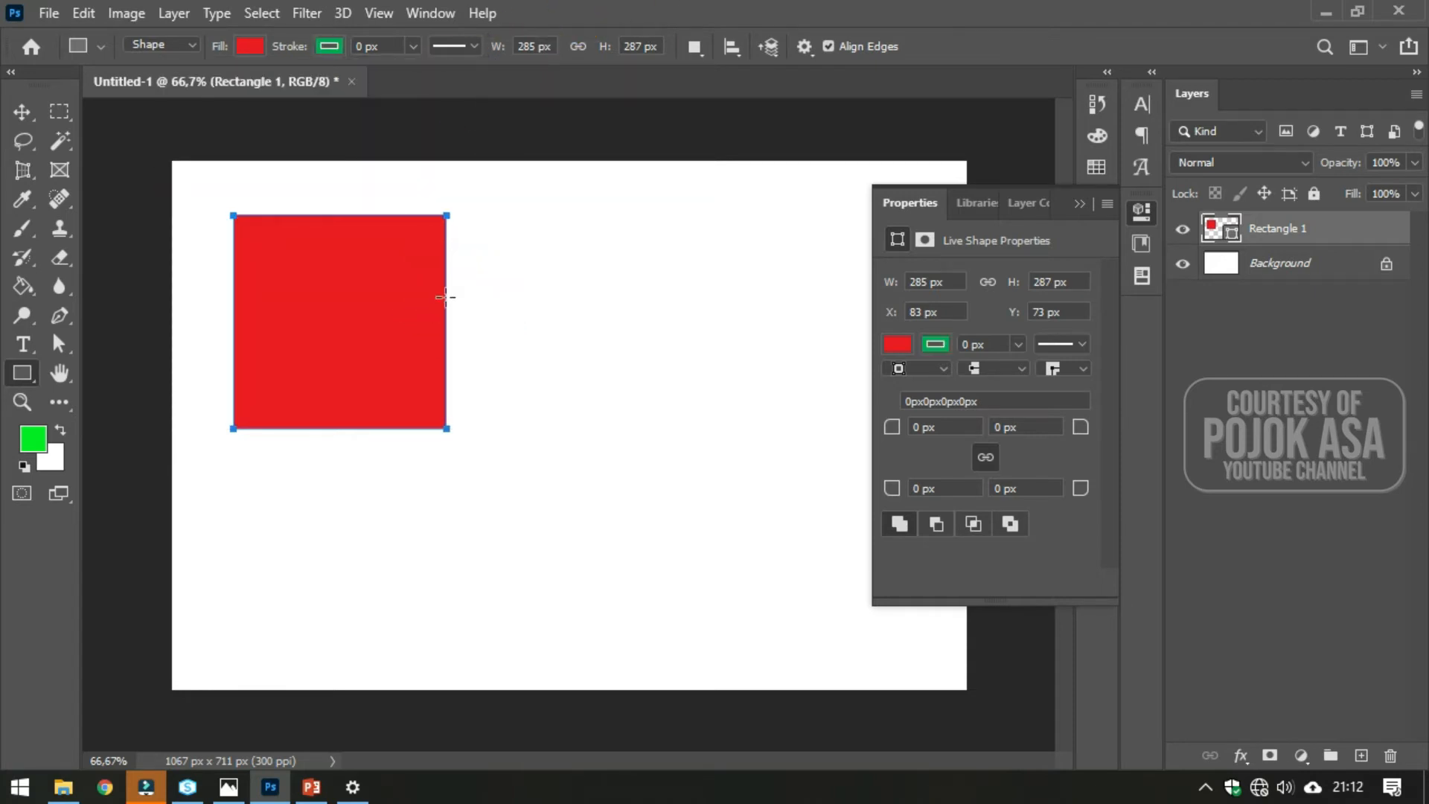
- Set the rectangle's stroke width to 18.33 px
alt+scroll(468, 283, up, 8)
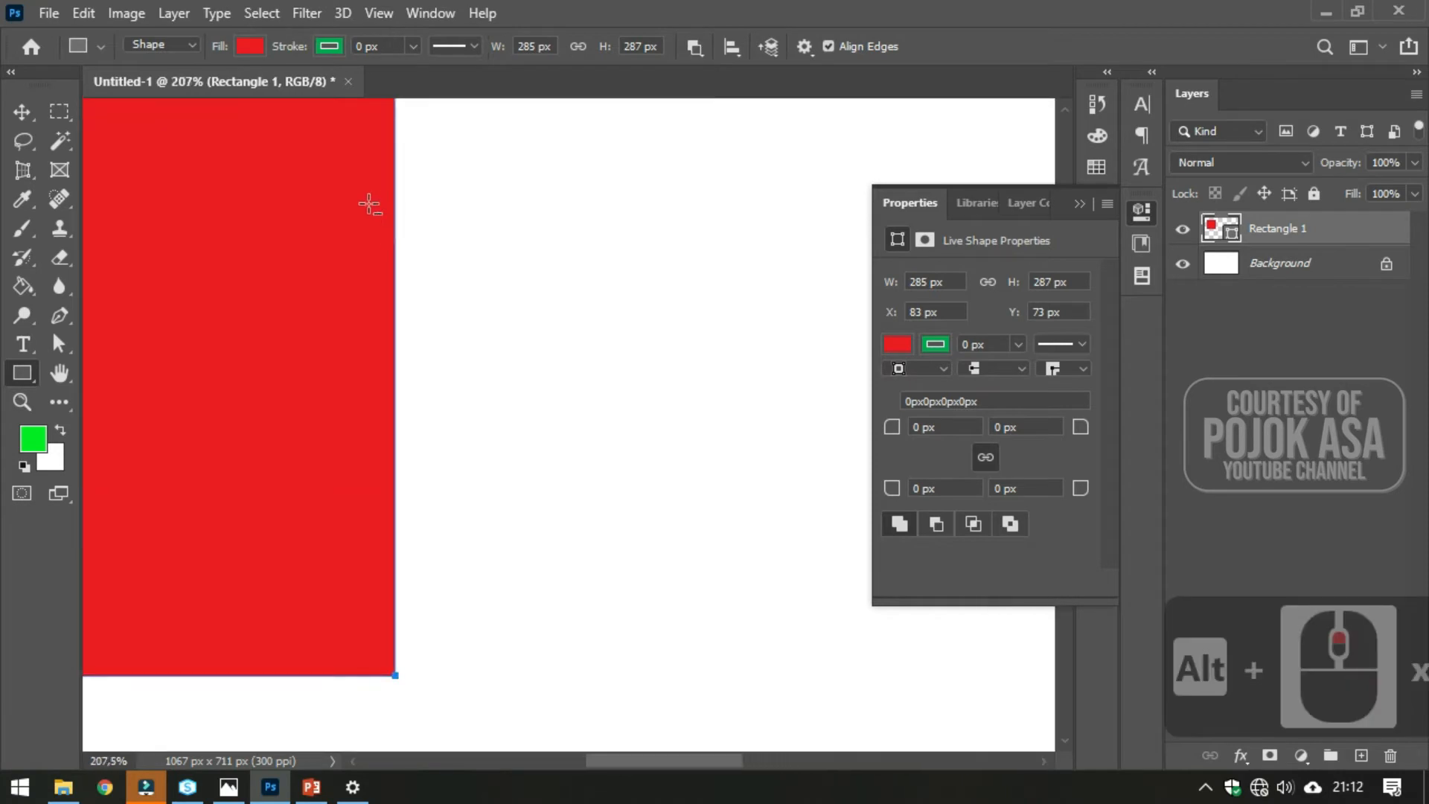
alt+scroll(409, 230, down, 5)
alt+scroll(402, 291, down, 3)
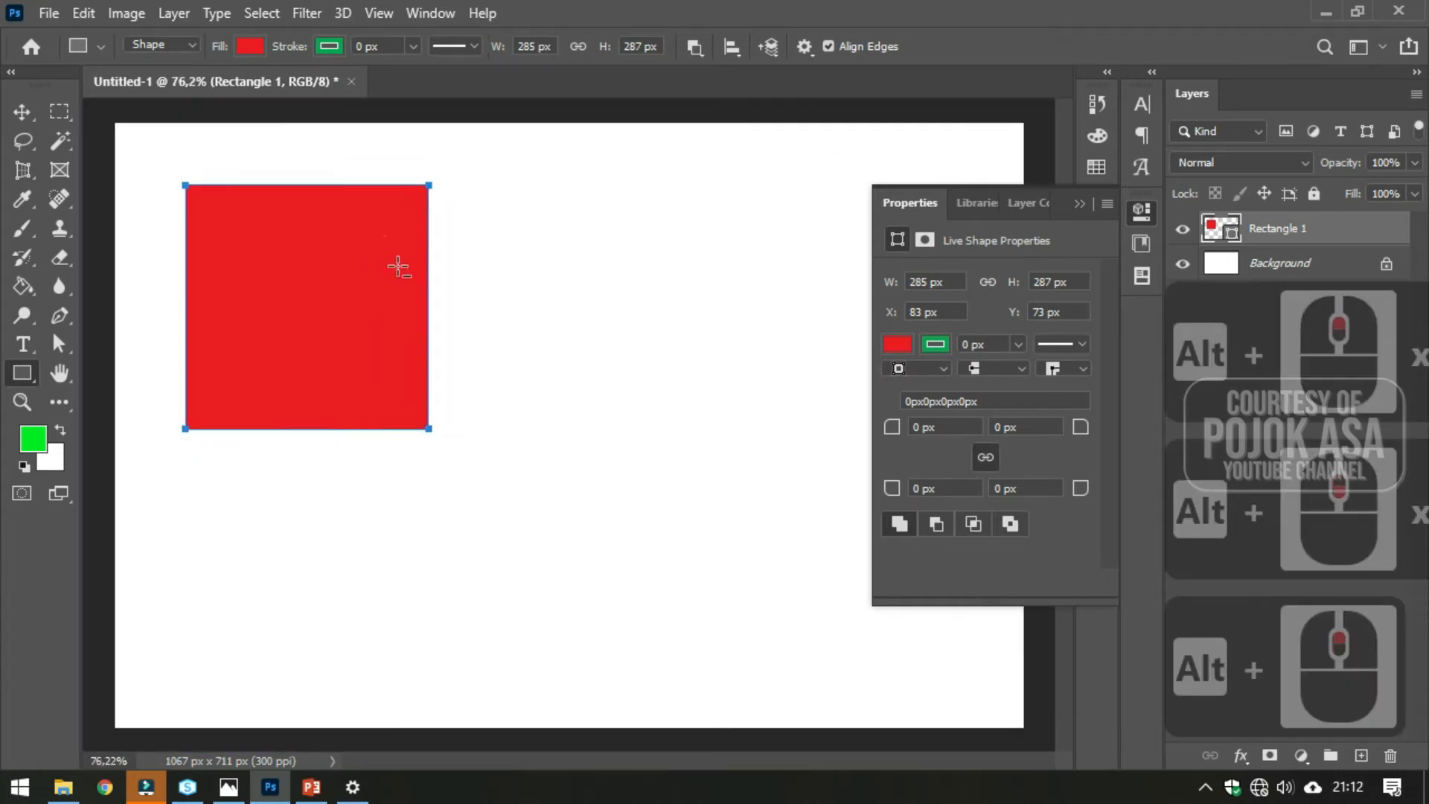
alt+scroll(406, 243, up, 1)
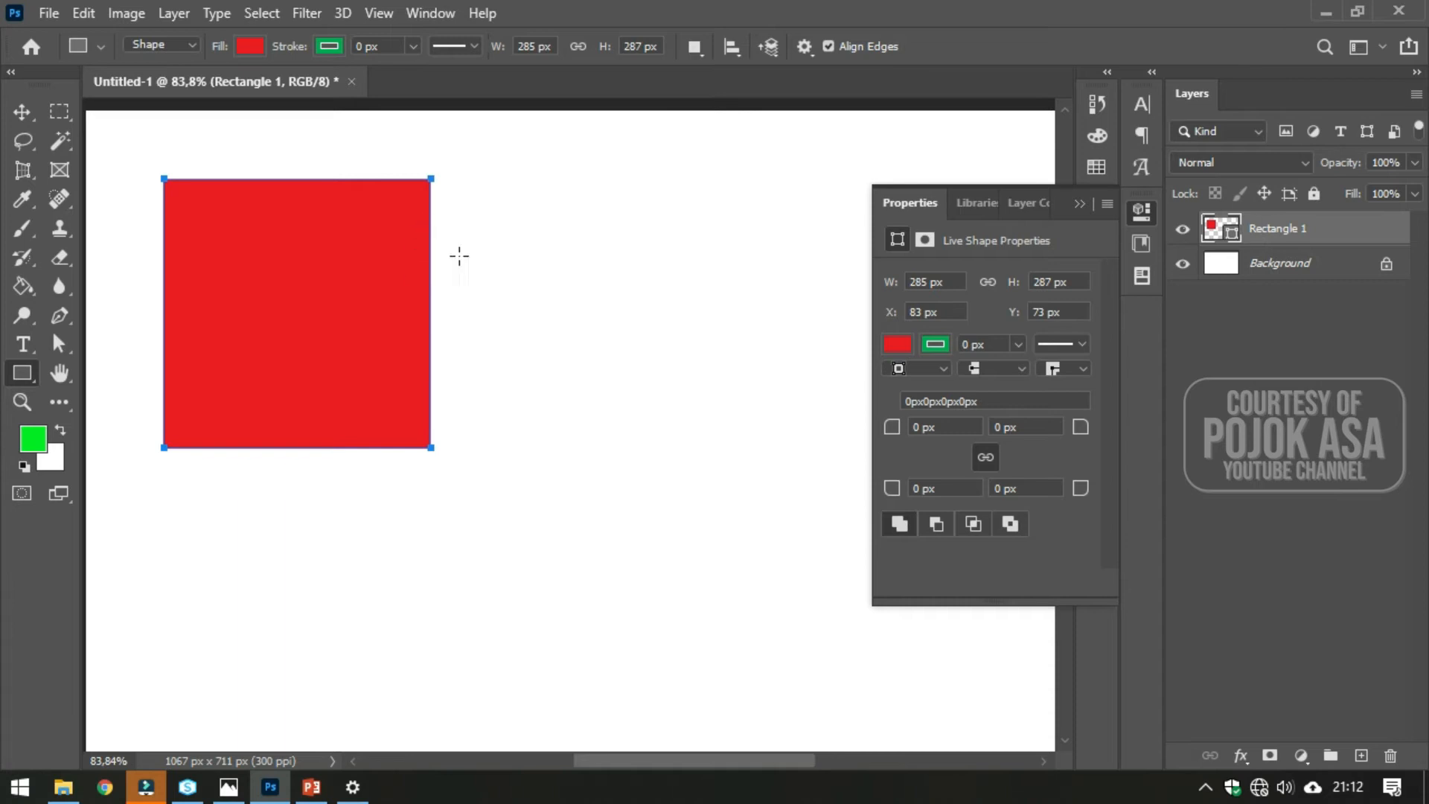
click(414, 47)
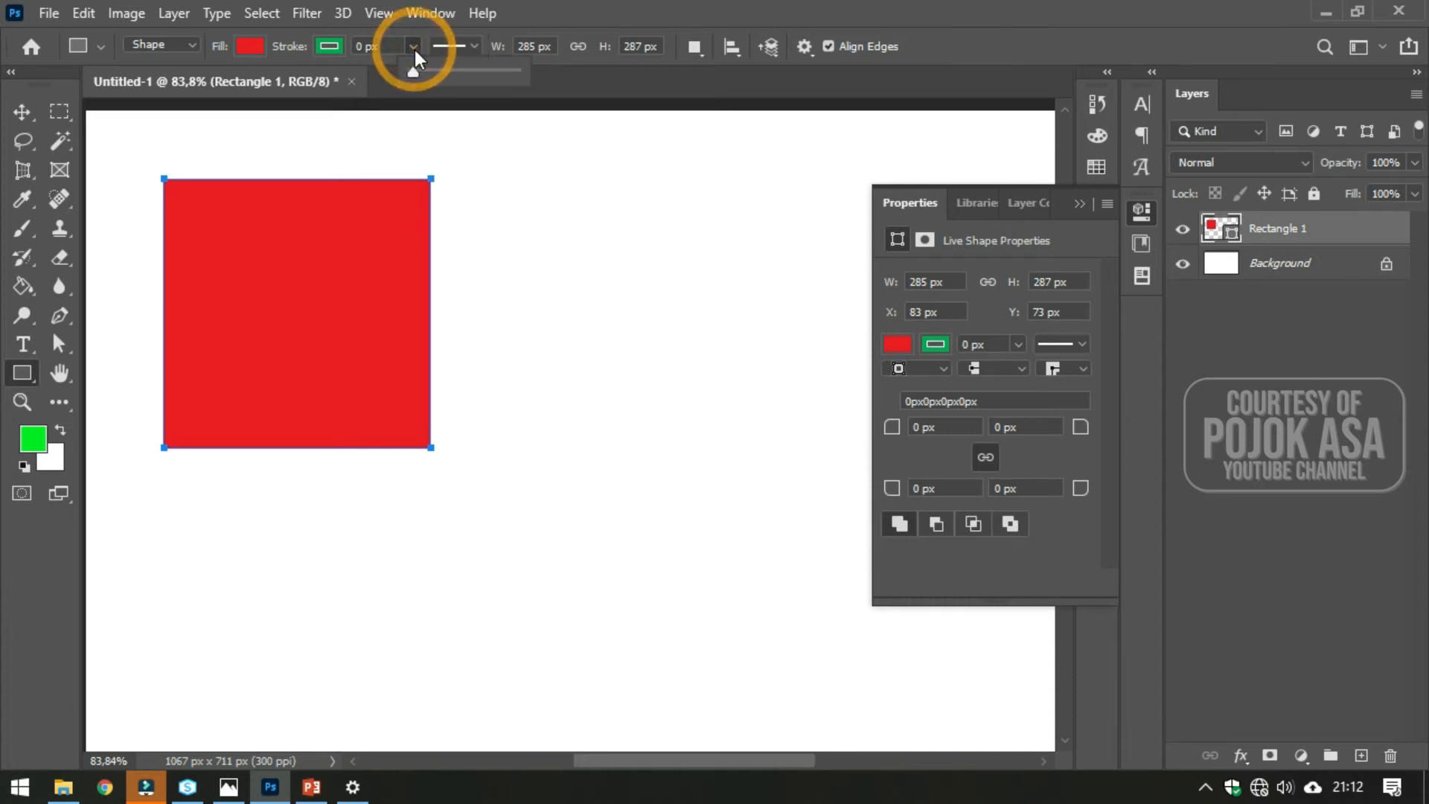
click(525, 16)
click(415, 46)
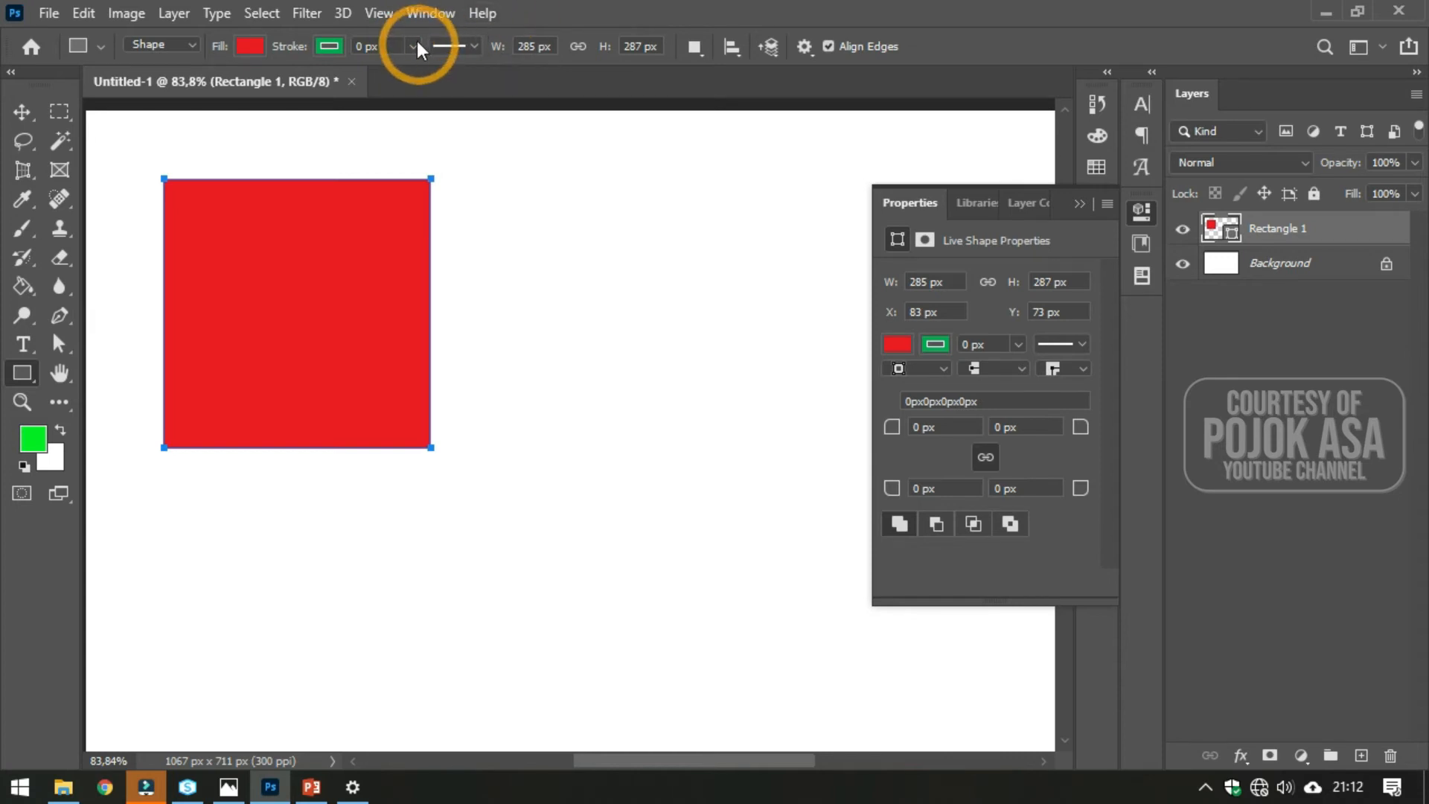
click(416, 49)
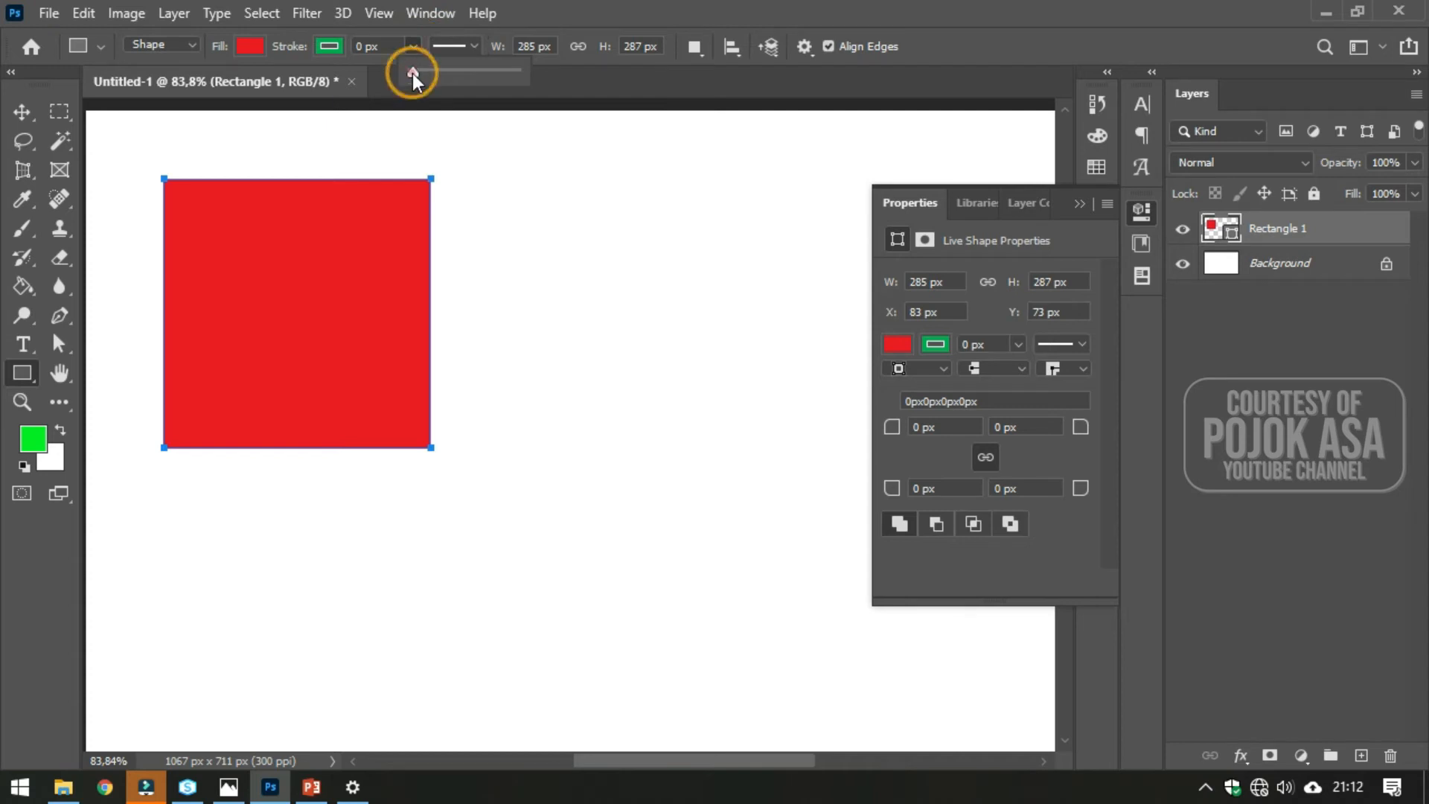
drag(417, 74, 436, 73)
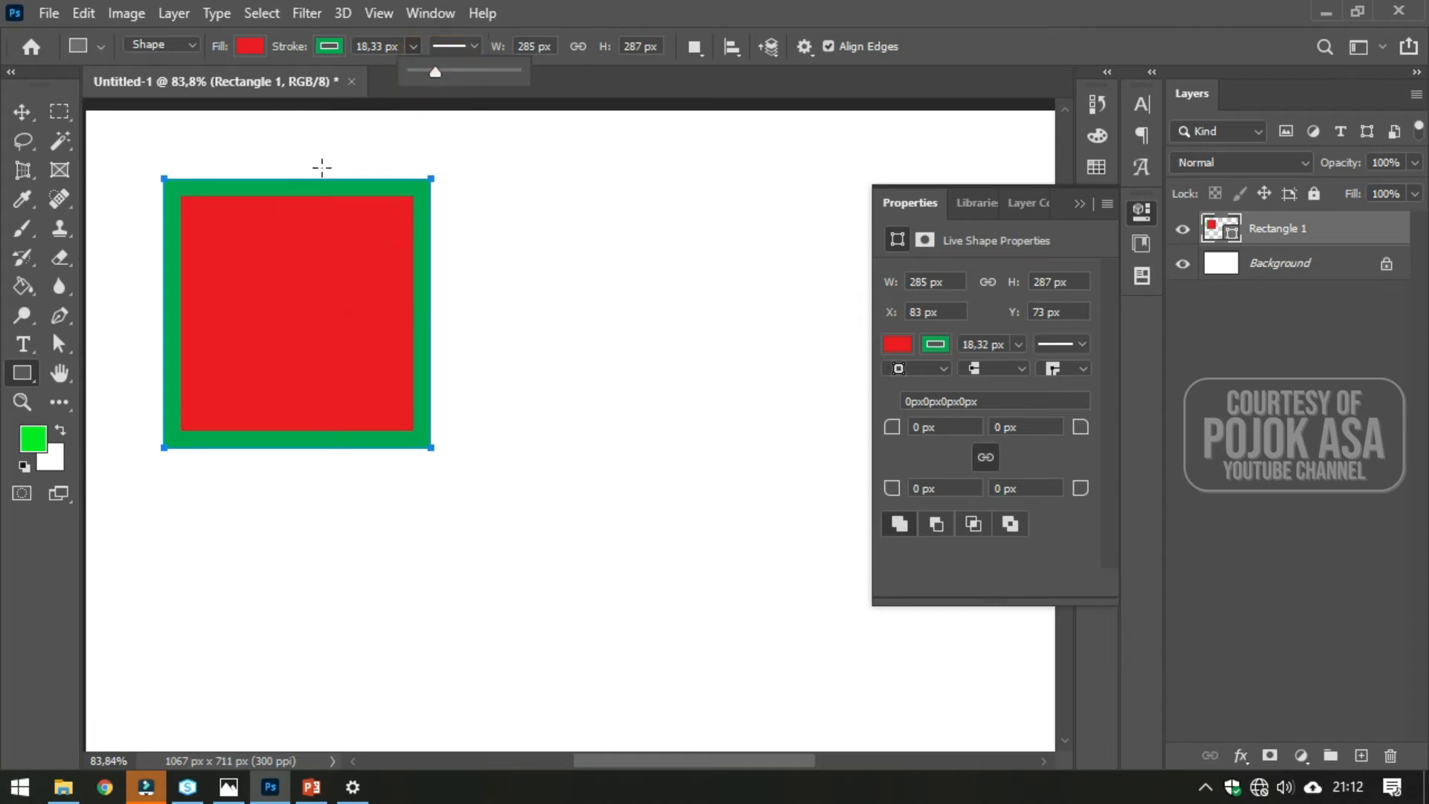
- Try the dashed and dotted stroke styles on the rectangle's outline, ending with the solid line
click(472, 51)
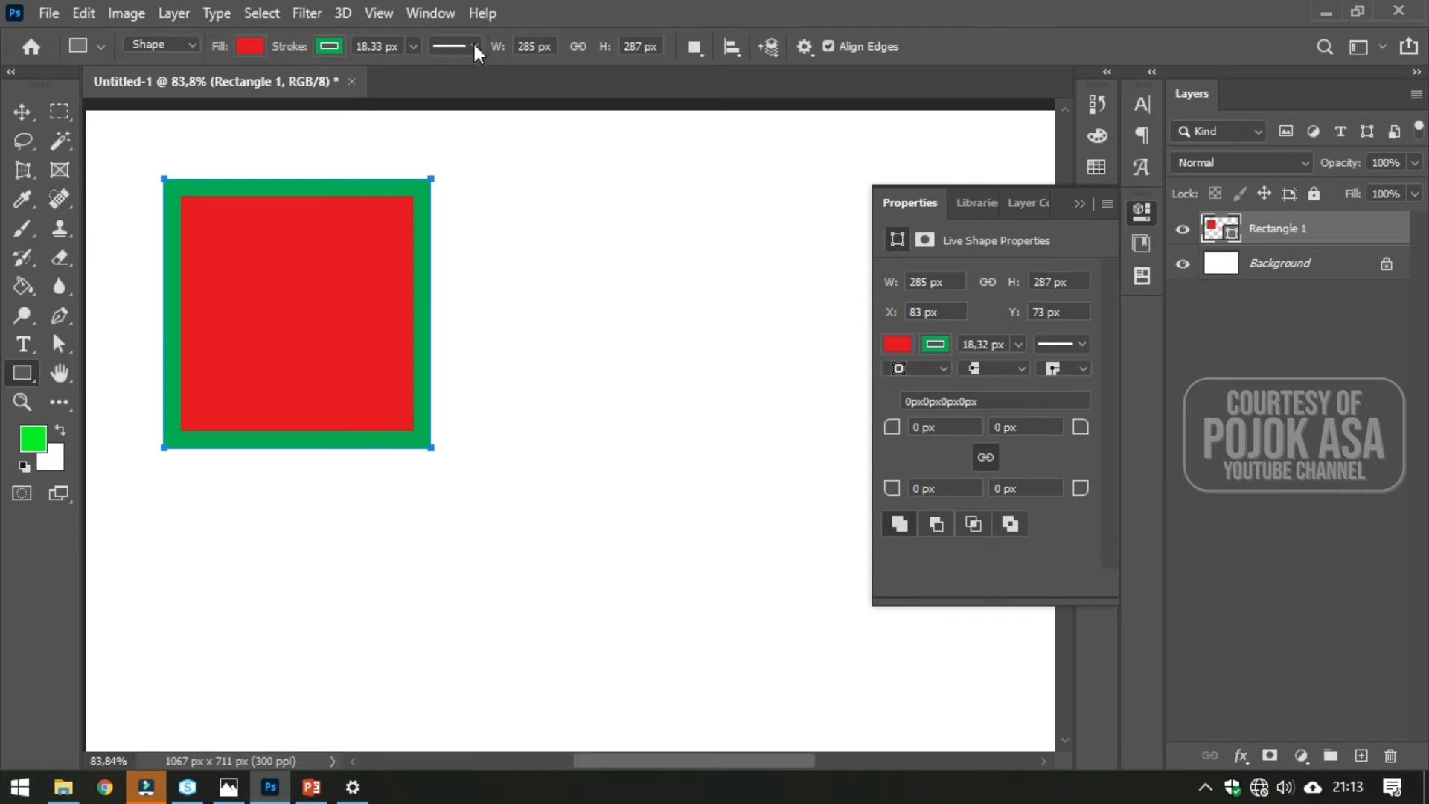
click(474, 44)
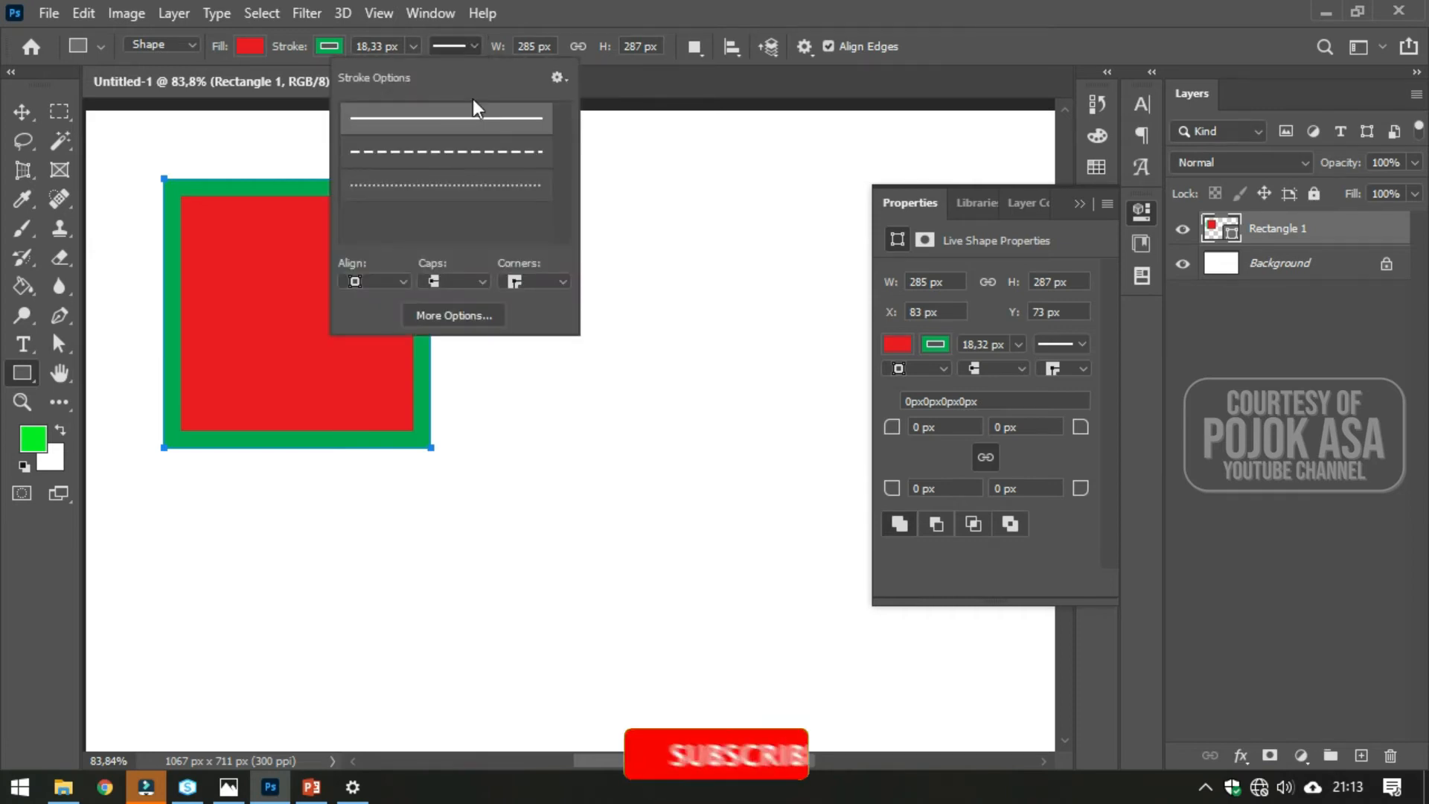
click(436, 120)
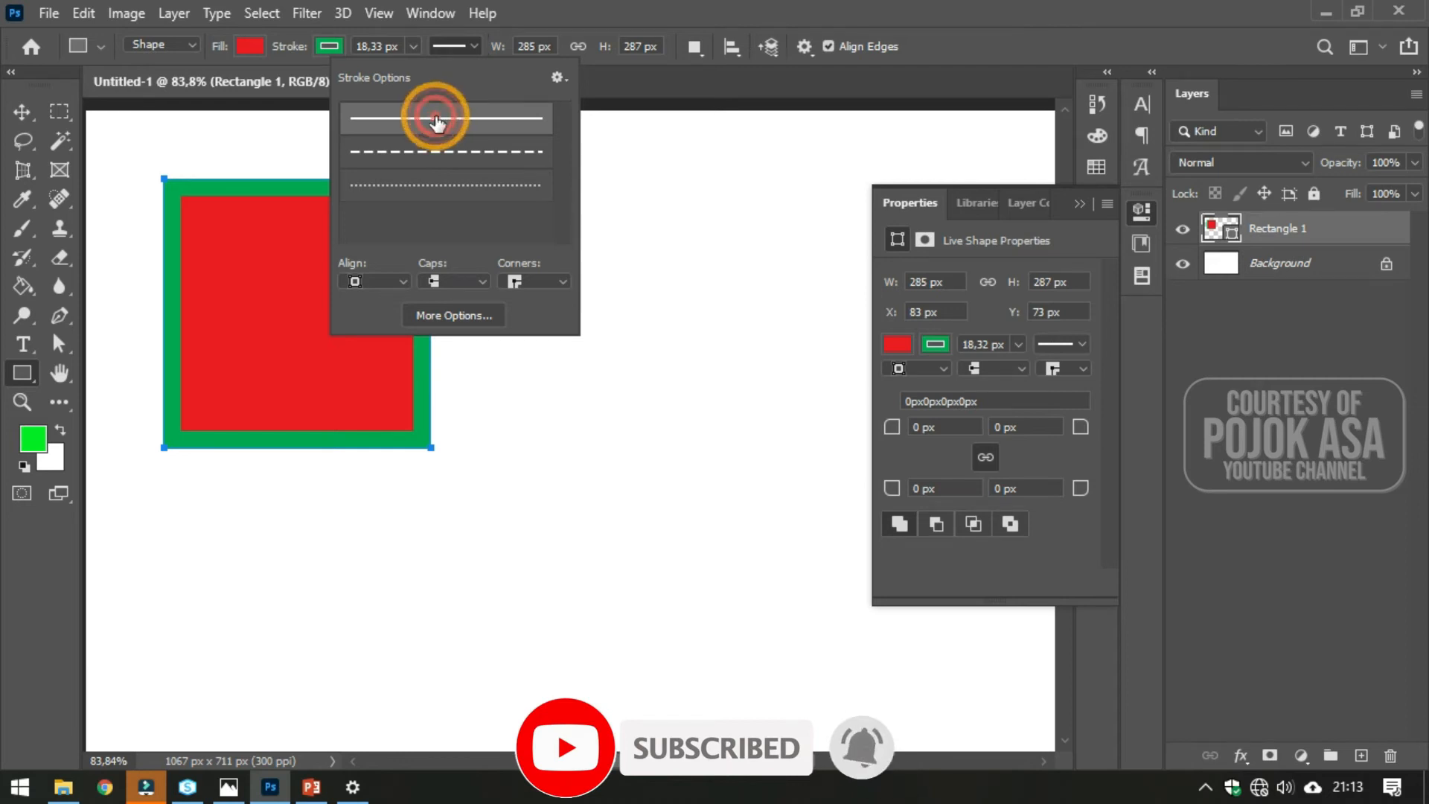
click(458, 152)
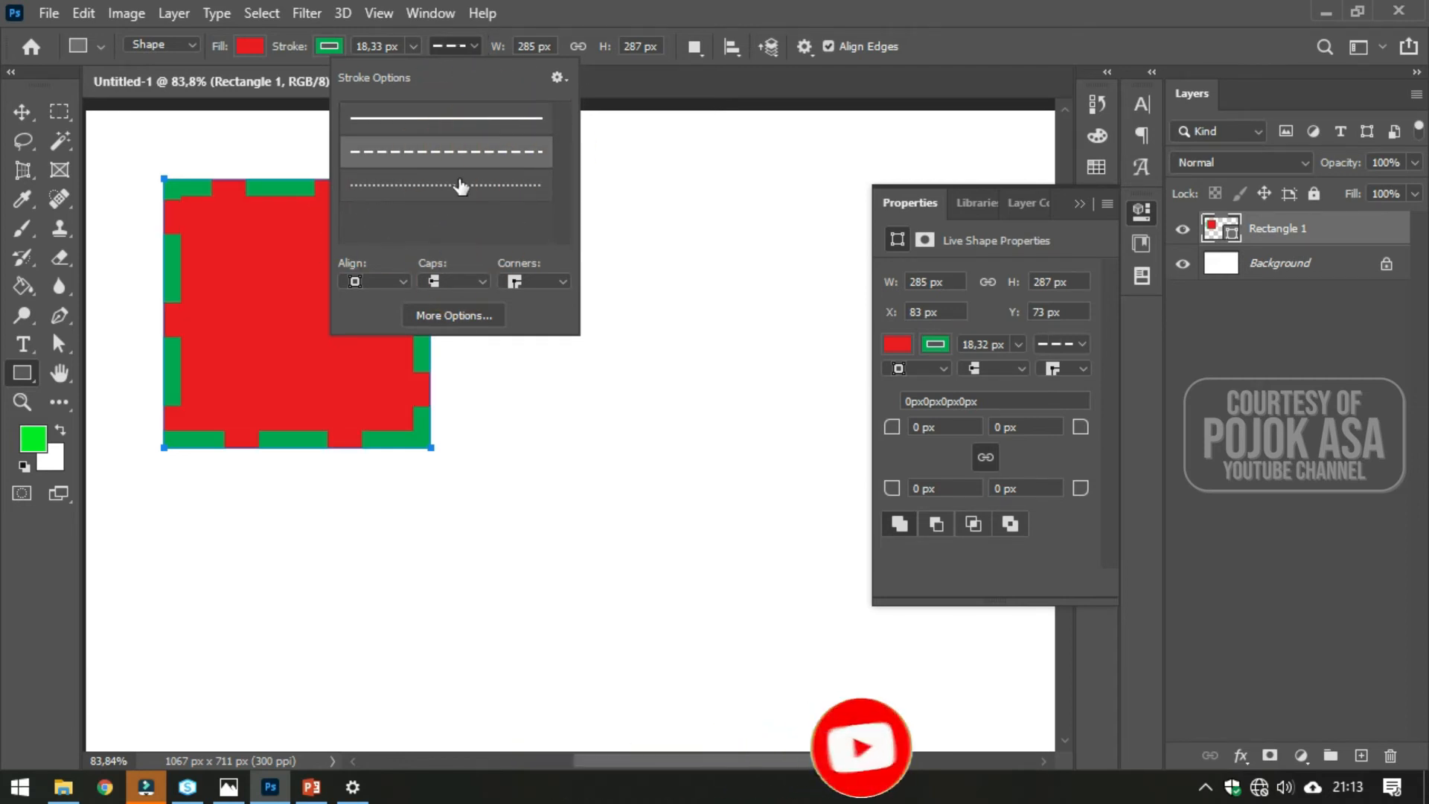
click(411, 185)
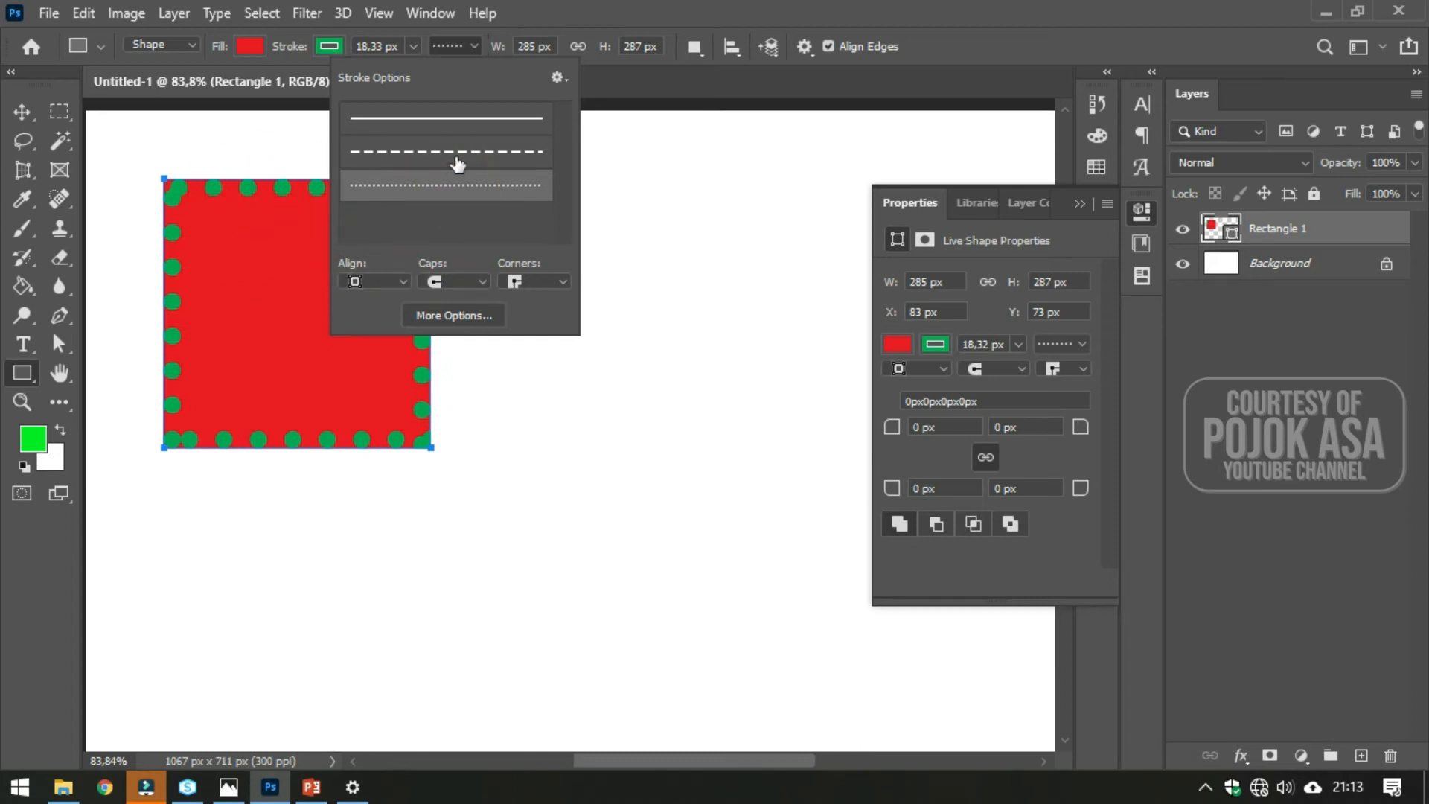
click(451, 153)
click(448, 117)
click(437, 145)
click(437, 119)
click(439, 148)
click(428, 184)
click(441, 151)
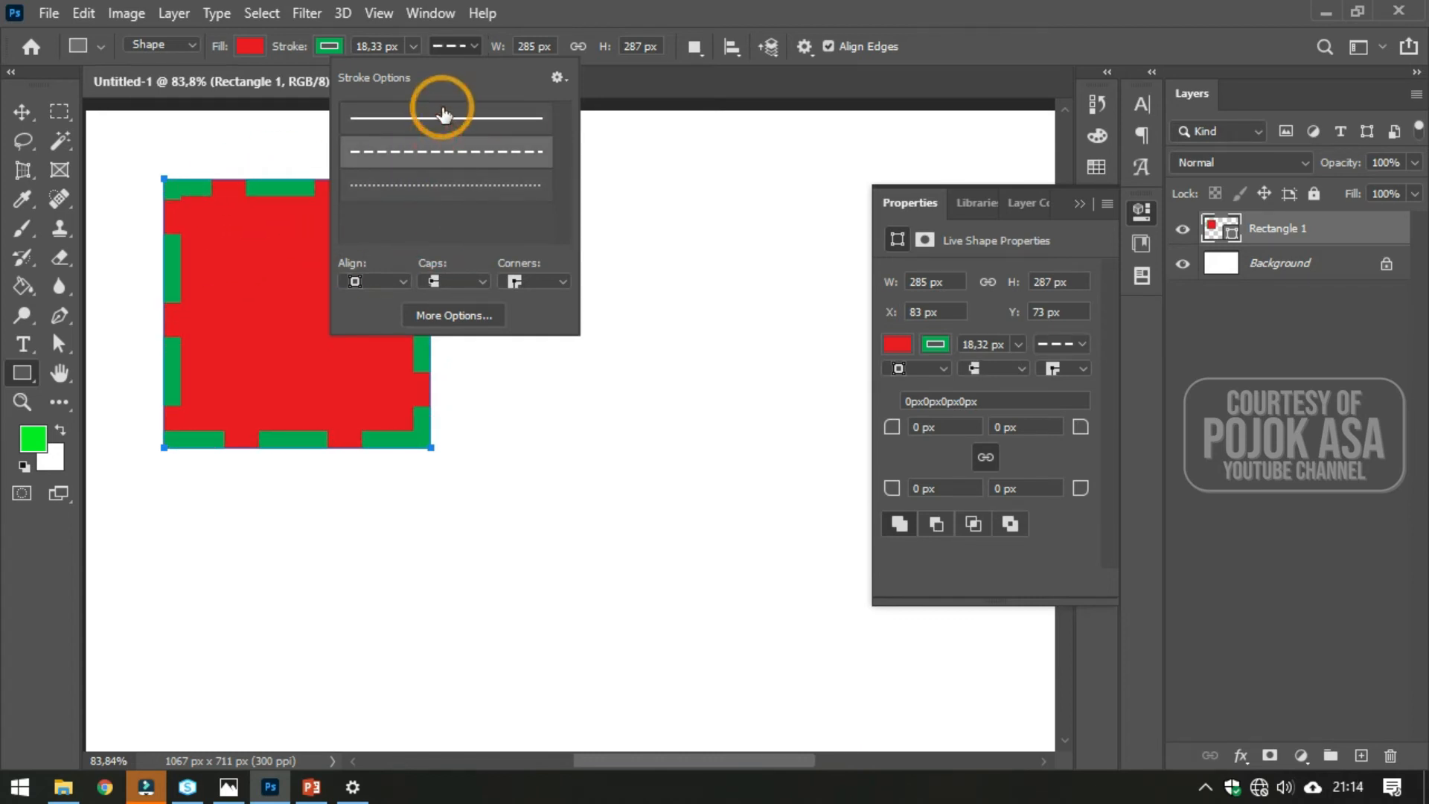
click(444, 117)
click(430, 123)
click(400, 121)
click(532, 119)
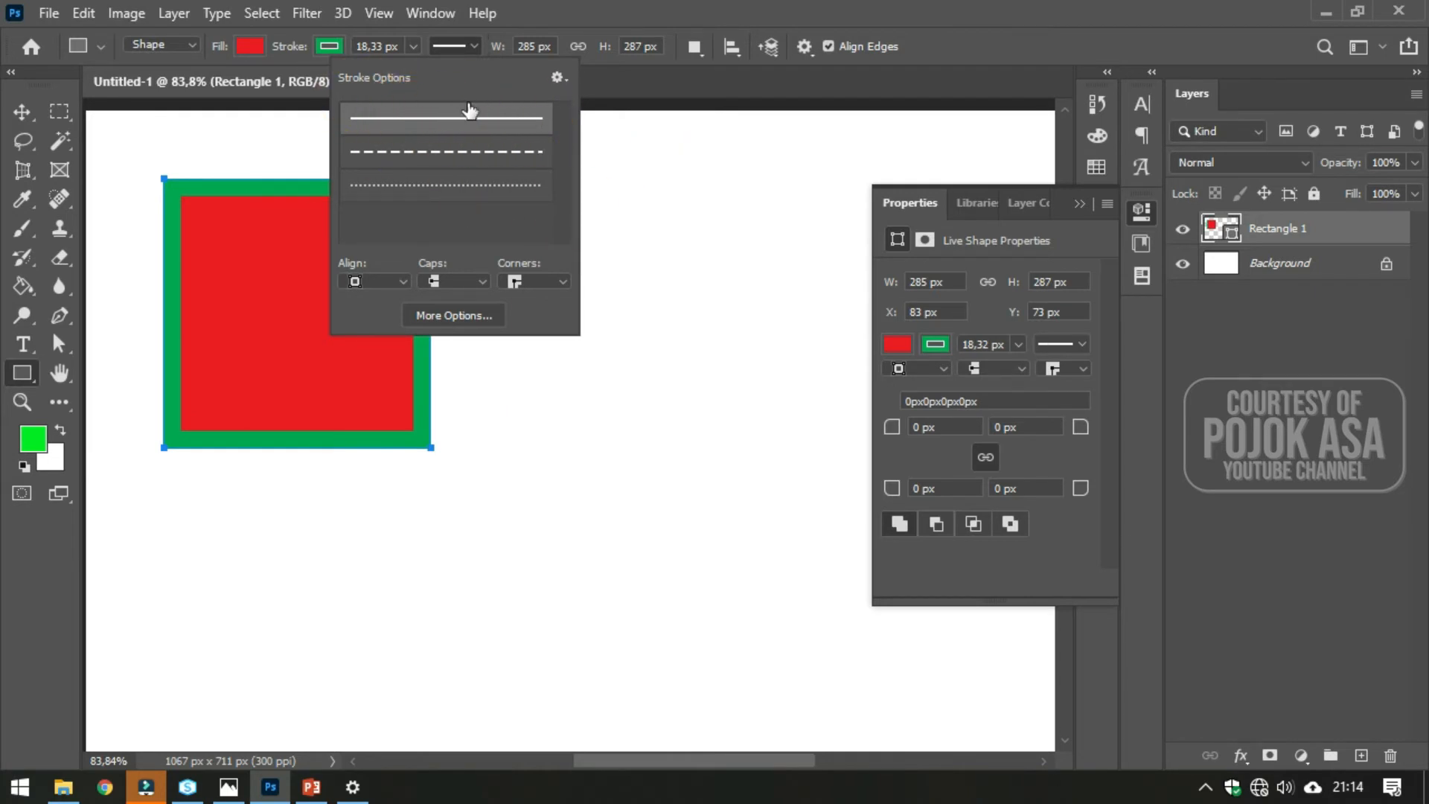
click(590, 64)
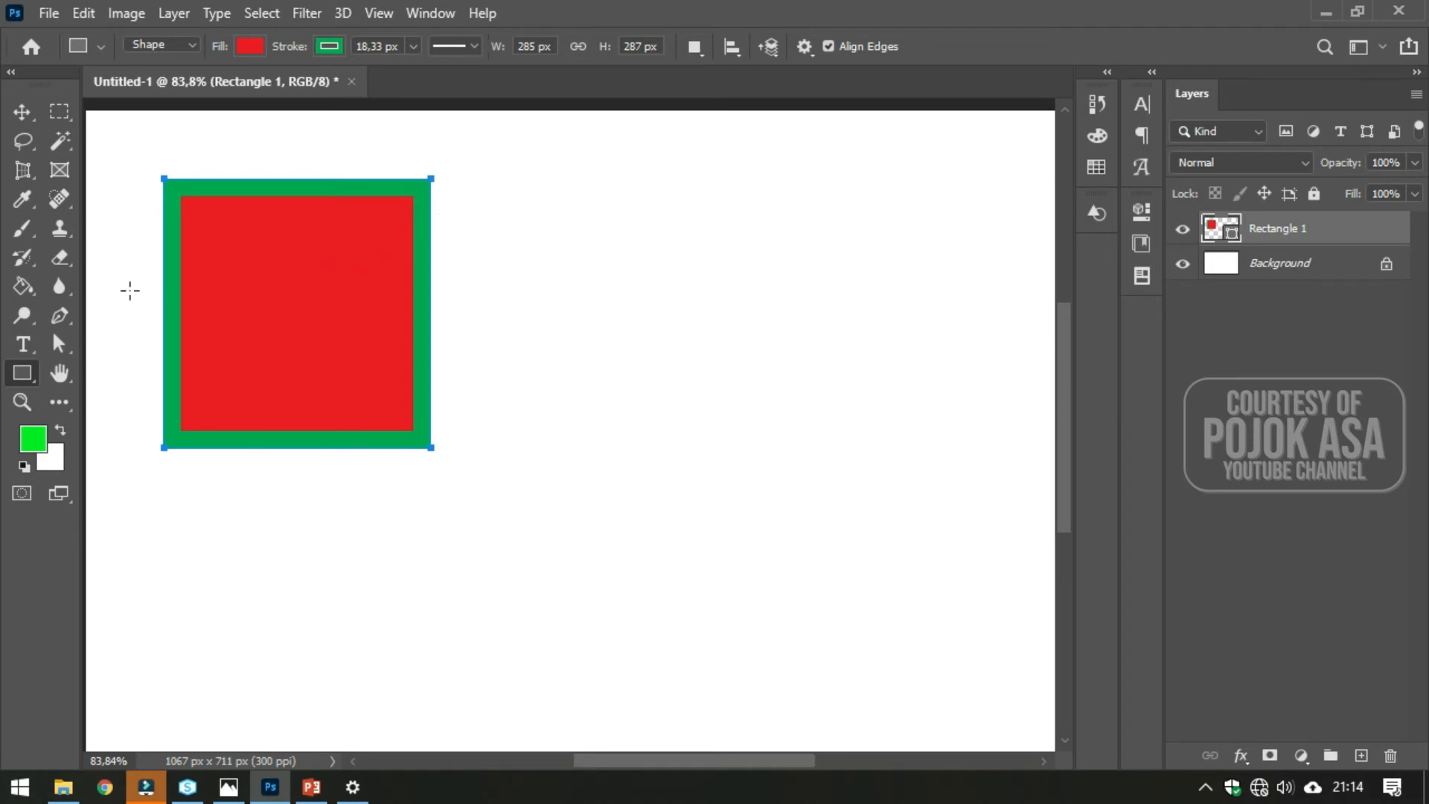
- Draw a deer custom shape from the Wild Animals set, about 294 × 432 px, to the right of the rectangle
click(21, 115)
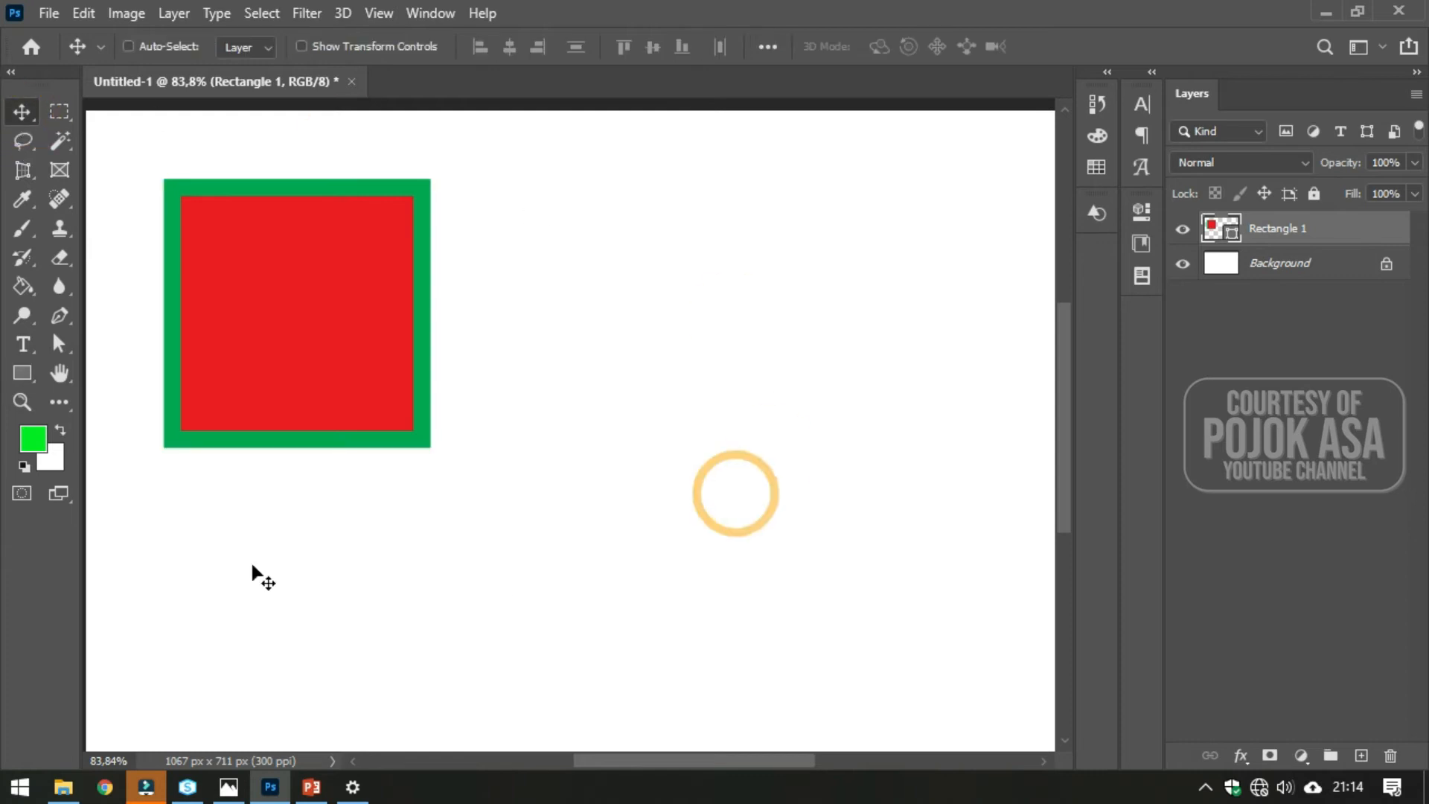
click(22, 373)
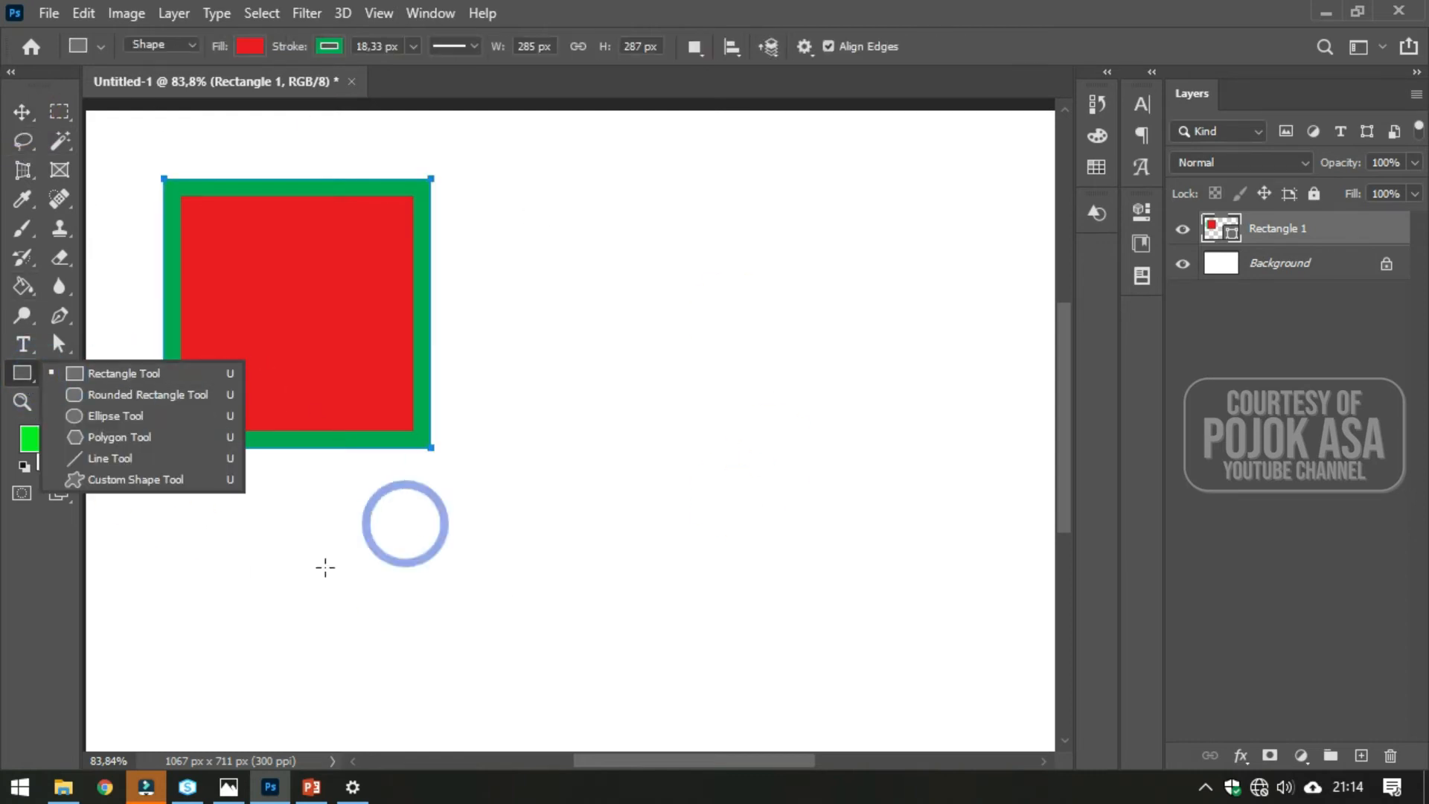
click(122, 481)
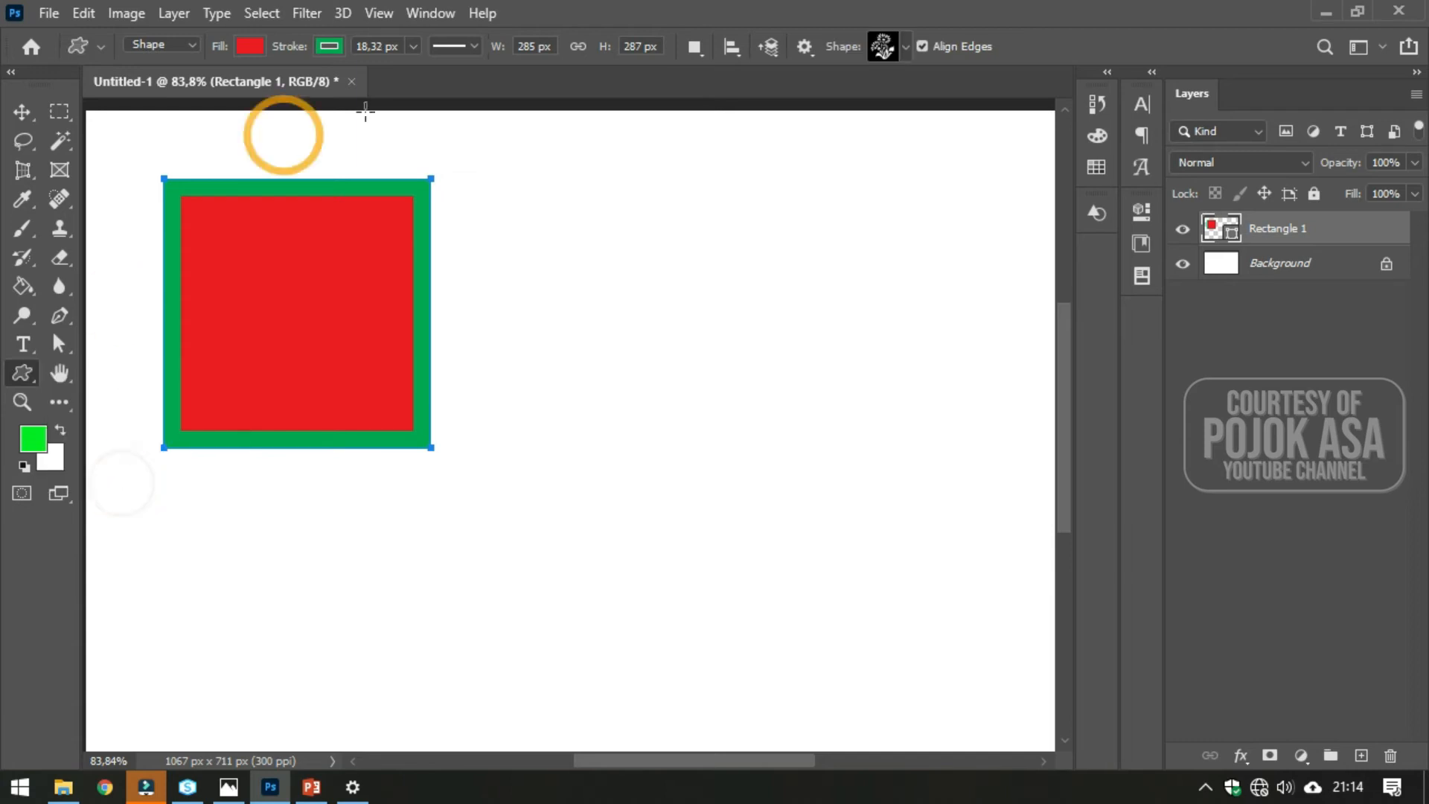
click(906, 48)
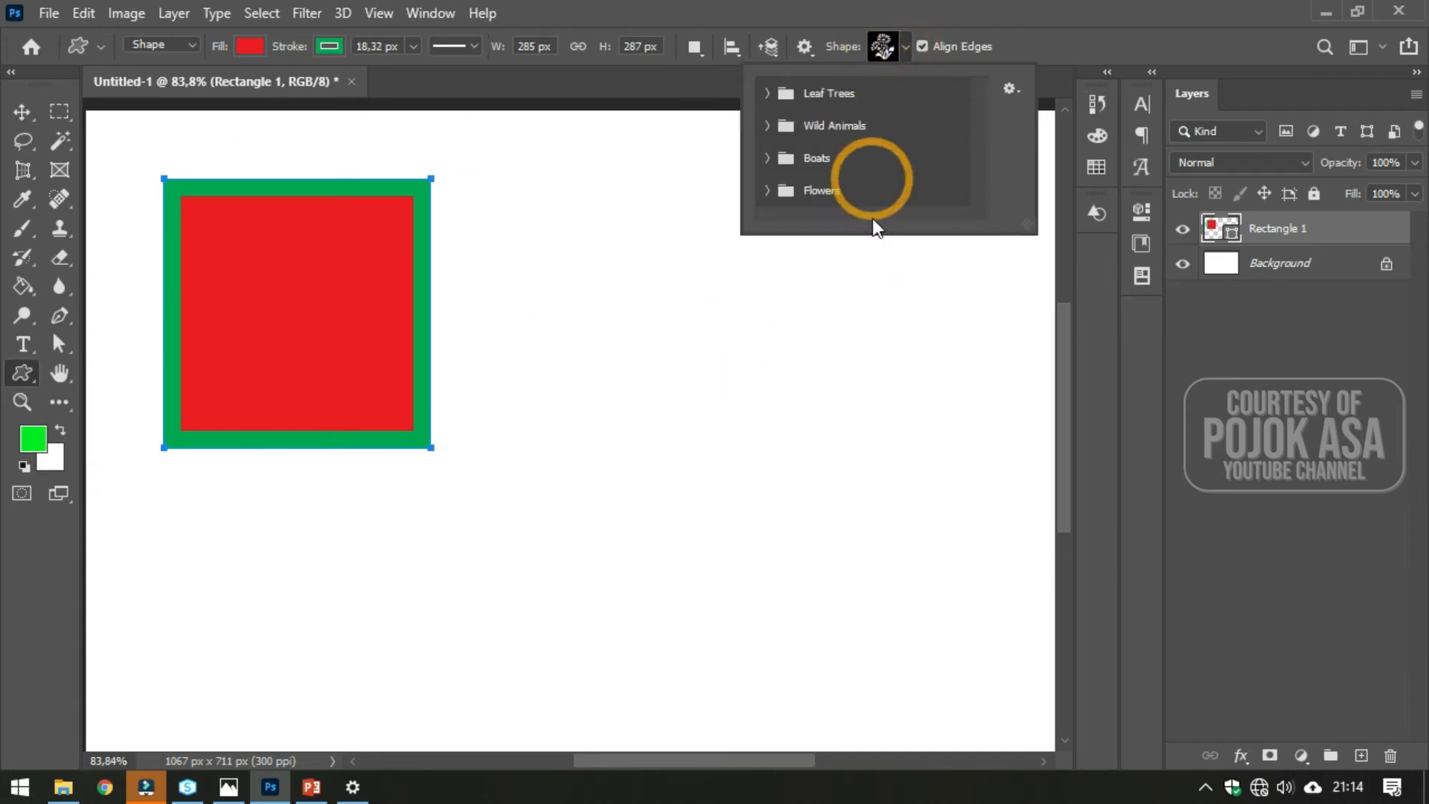
click(767, 126)
scroll(944, 160, down, 1)
scroll(959, 176, down, 1)
click(795, 177)
drag(681, 295, 1012, 696)
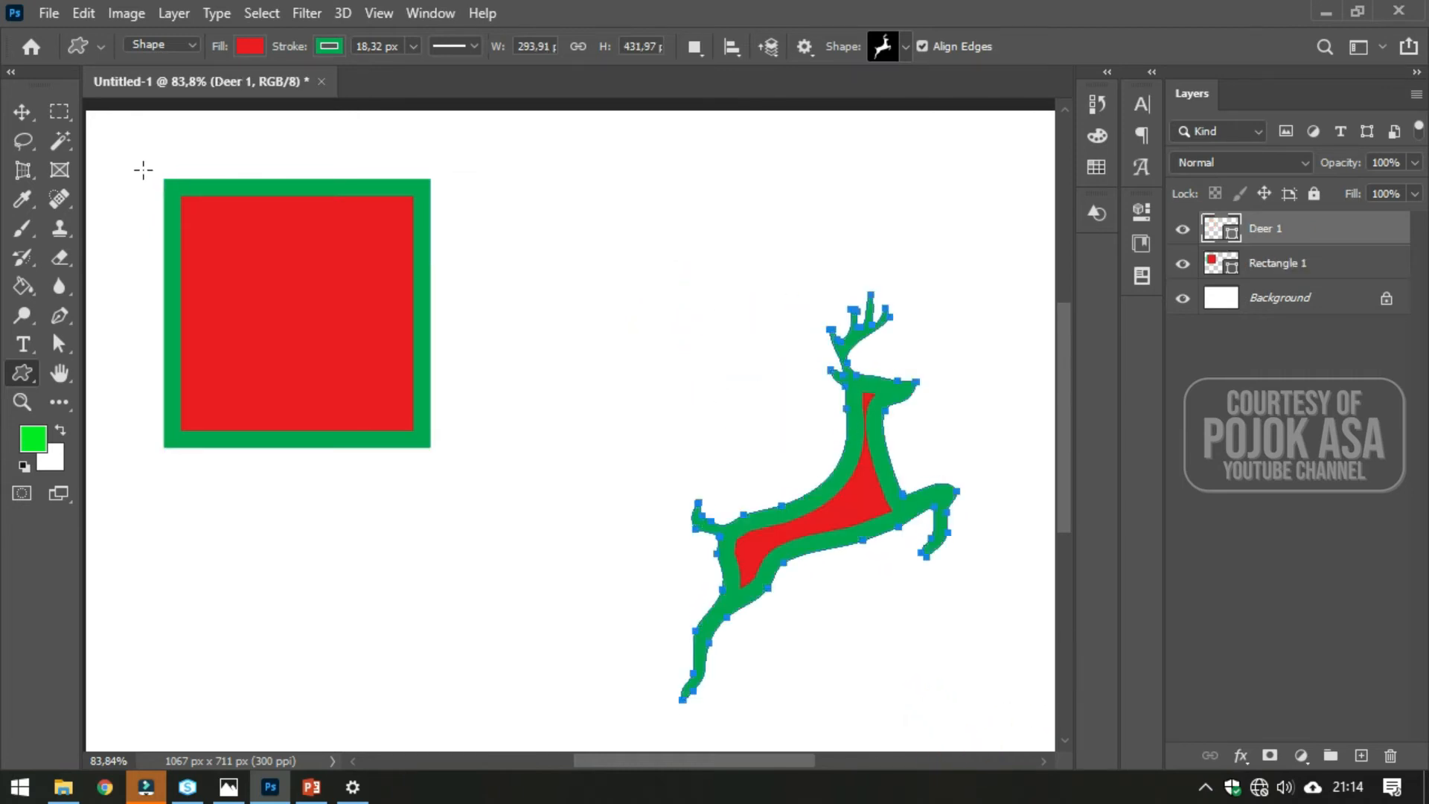
- Move the deer shape up and to the left toward the canvas centre
click(21, 113)
drag(776, 531, 681, 440)
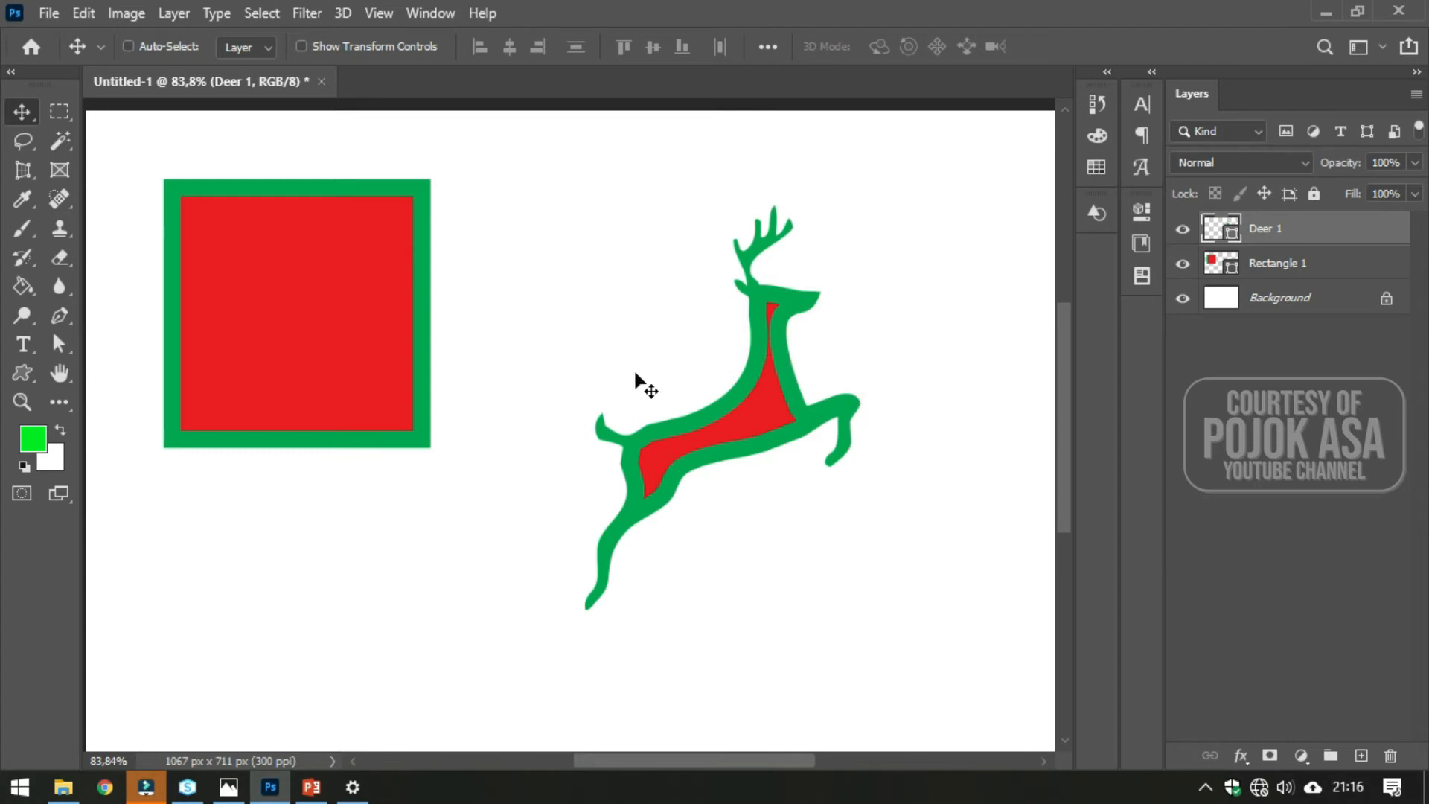
drag(766, 382, 753, 355)
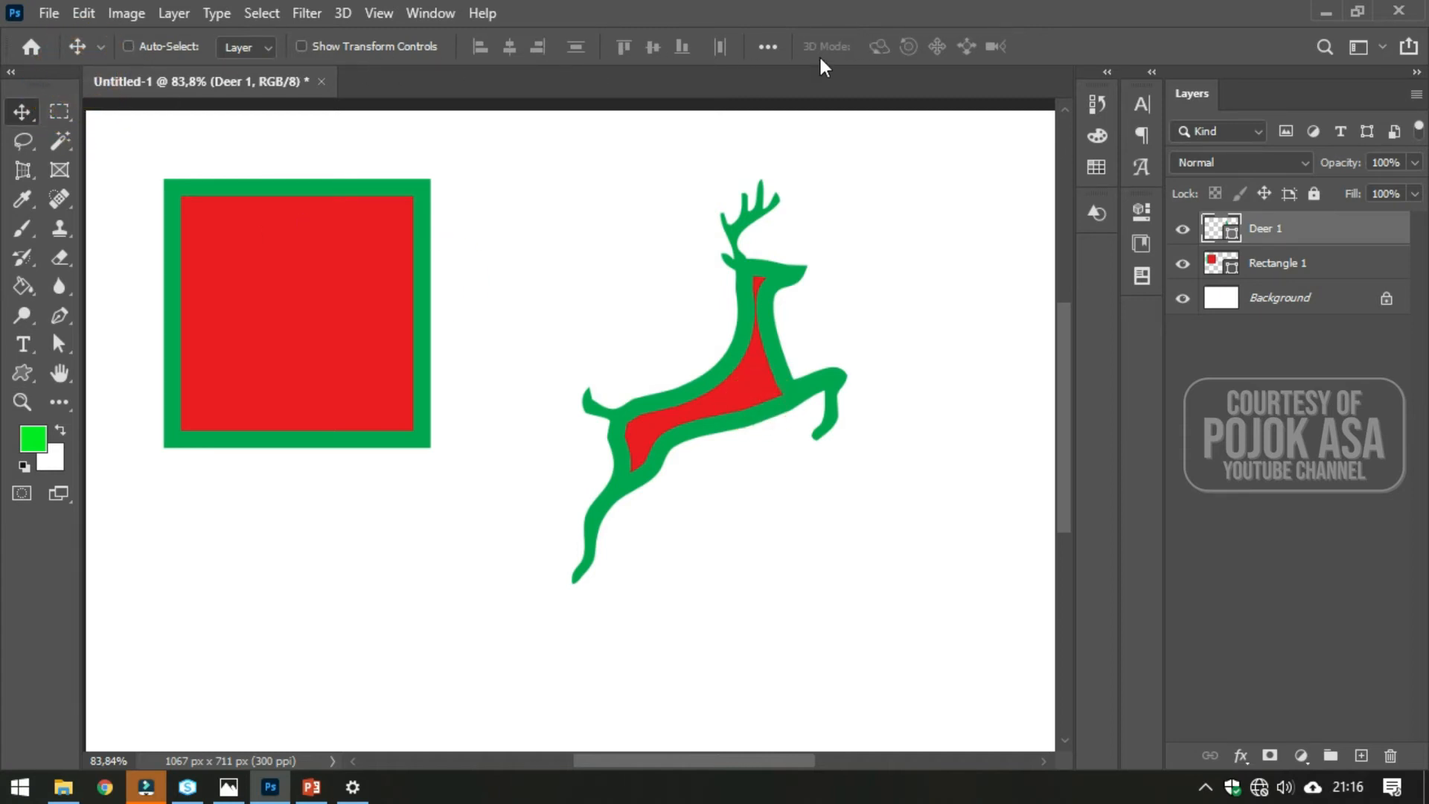
- Nudge the deer slightly left with the Move tool, then set the deer's fill colour to brown
drag(842, 452, 826, 474)
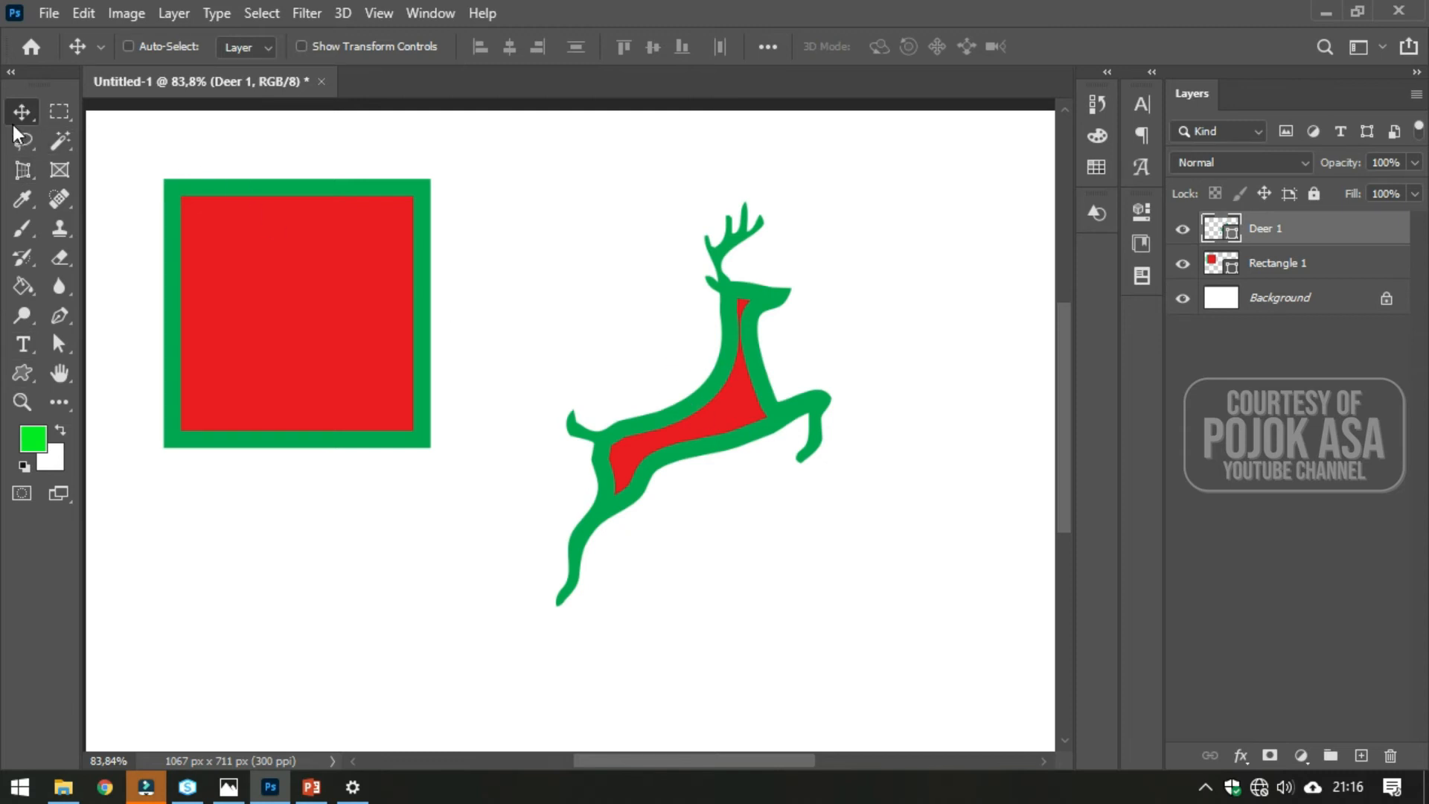
click(24, 374)
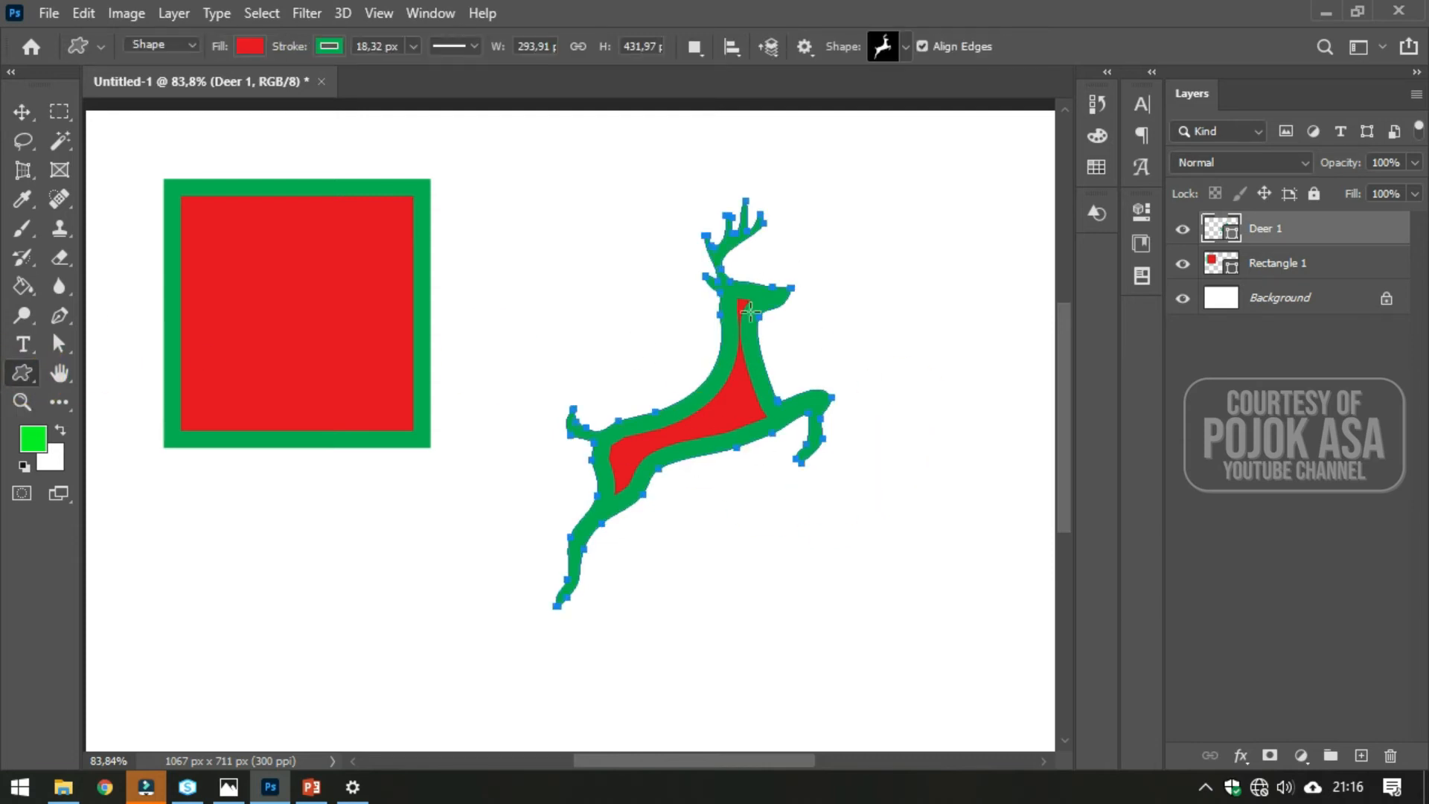
click(23, 375)
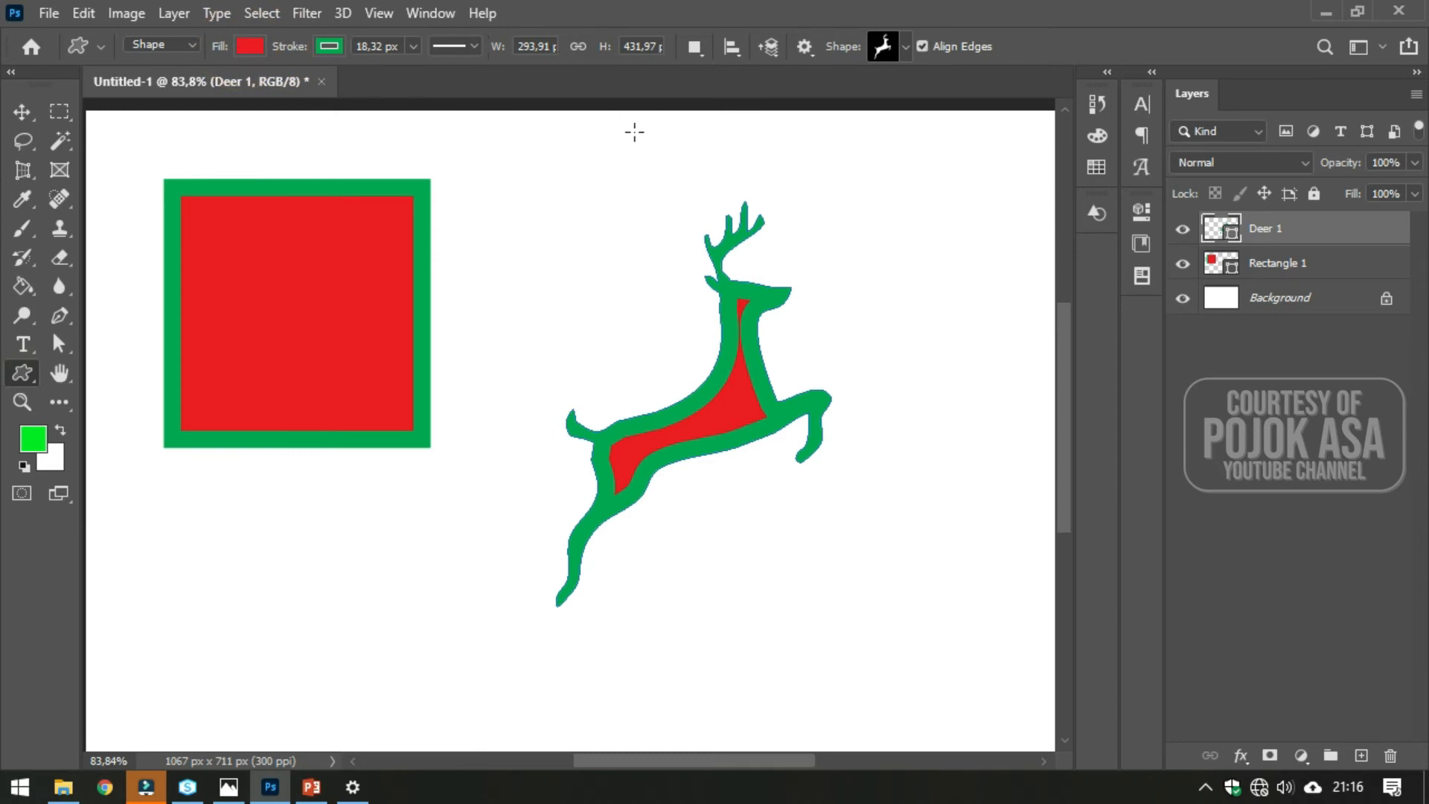
click(250, 46)
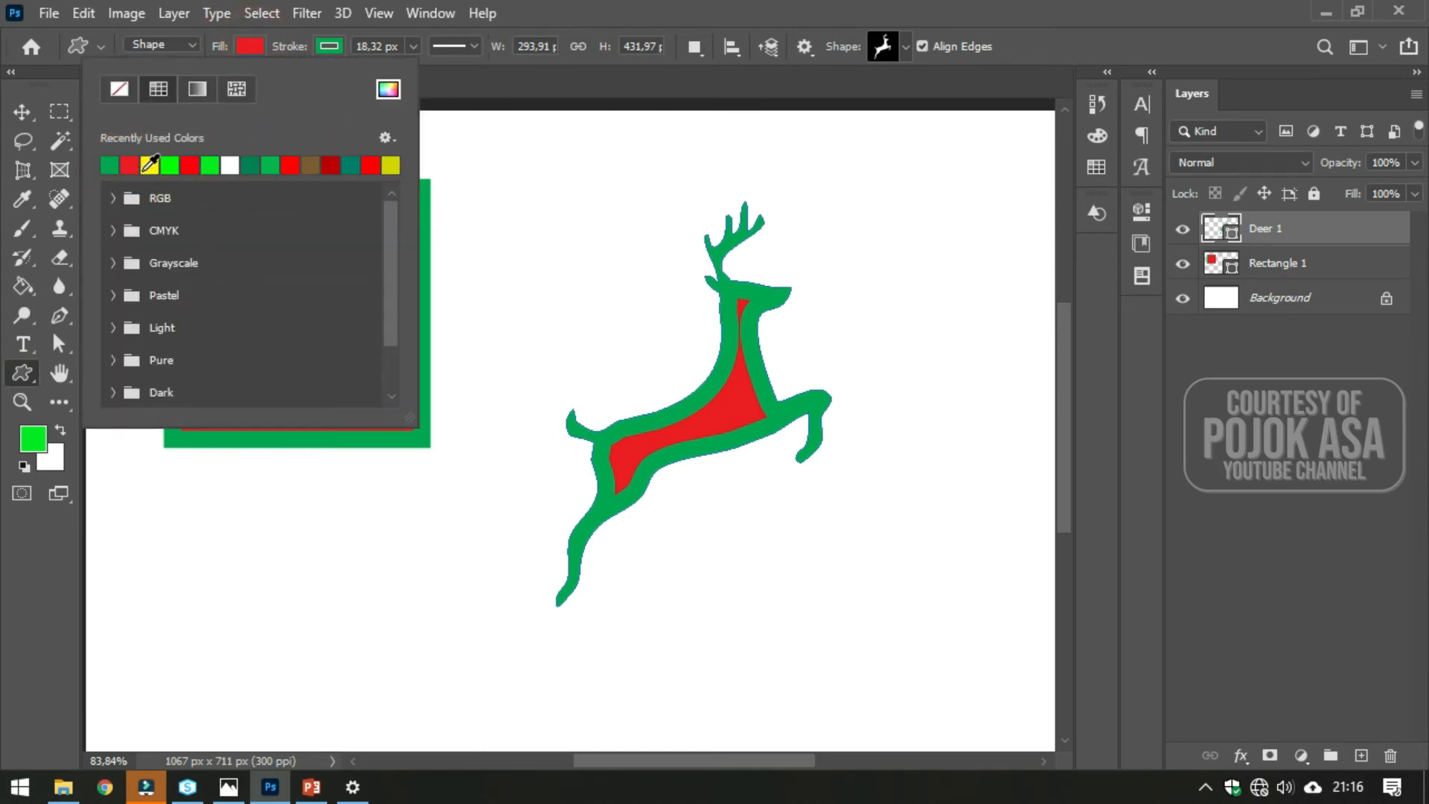
click(309, 164)
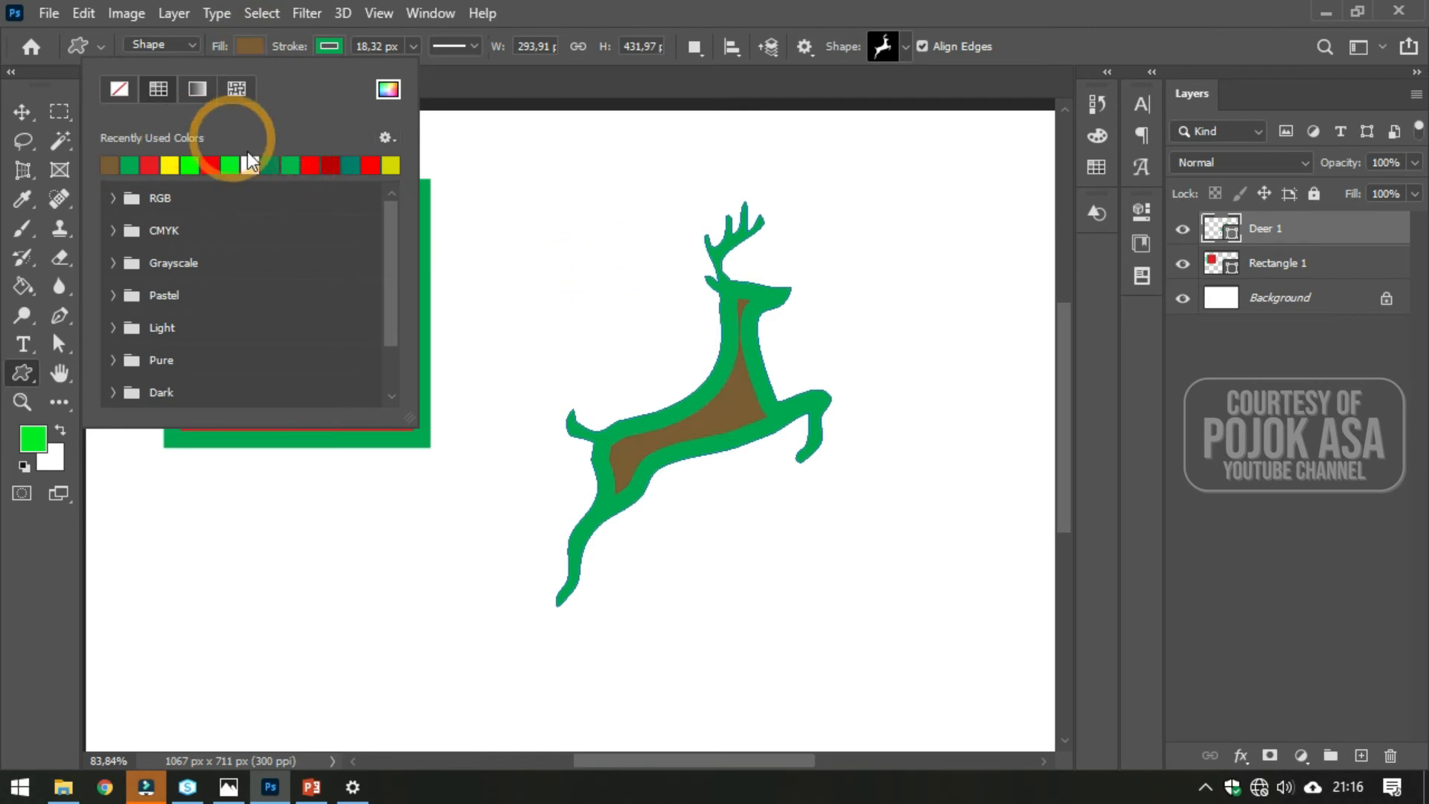
- Set the deer's stroke colour to black from the Grayscale swatches
click(332, 51)
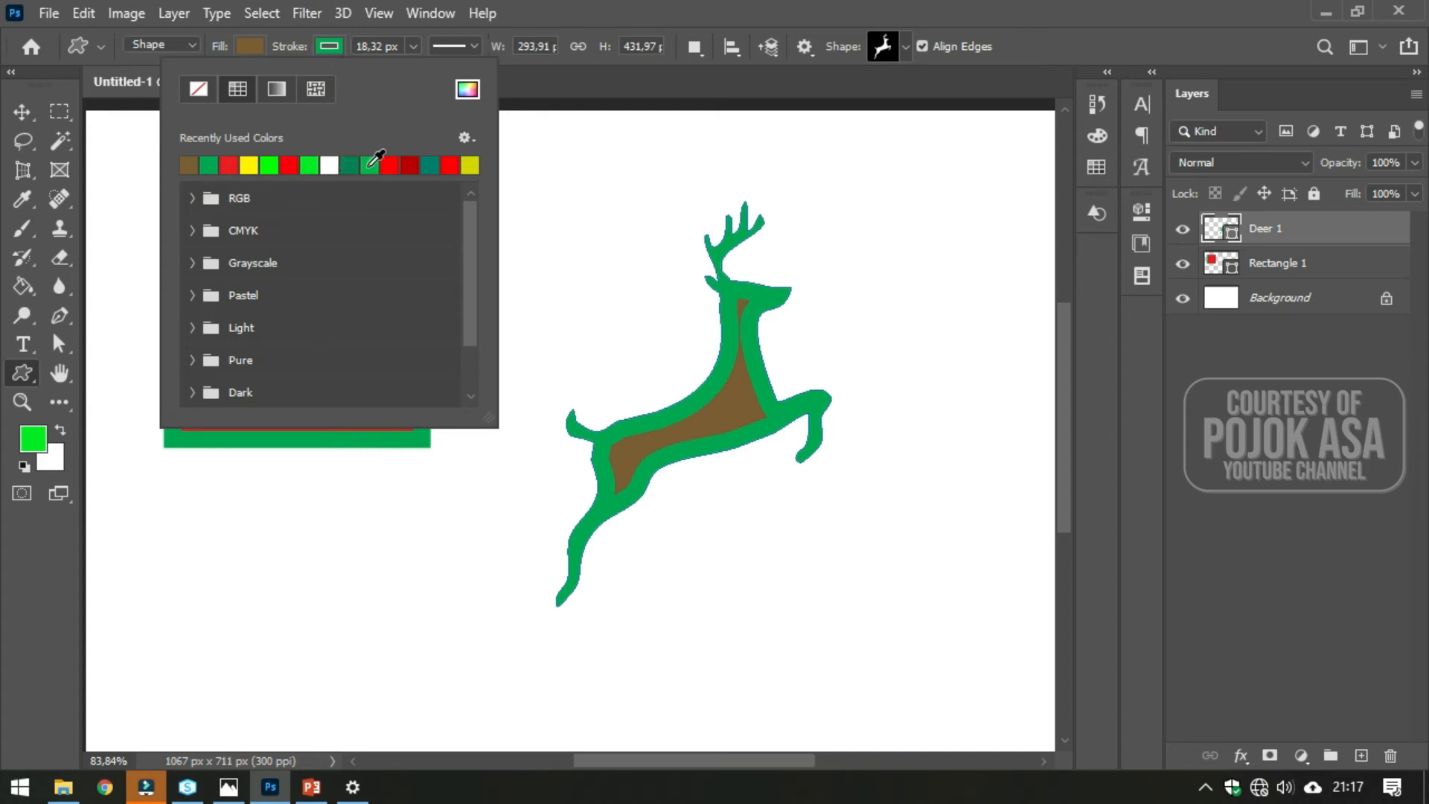
click(189, 195)
click(190, 280)
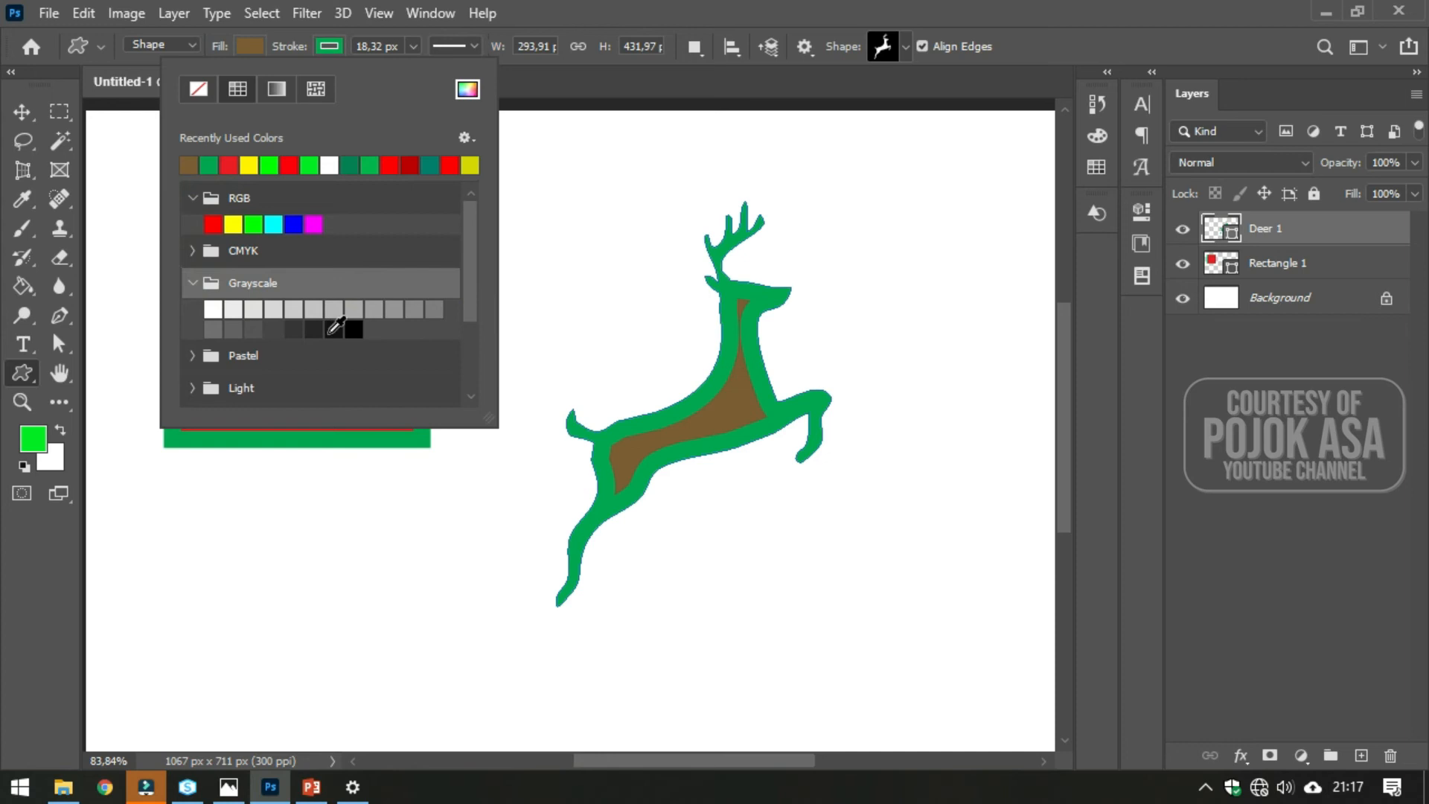
click(353, 331)
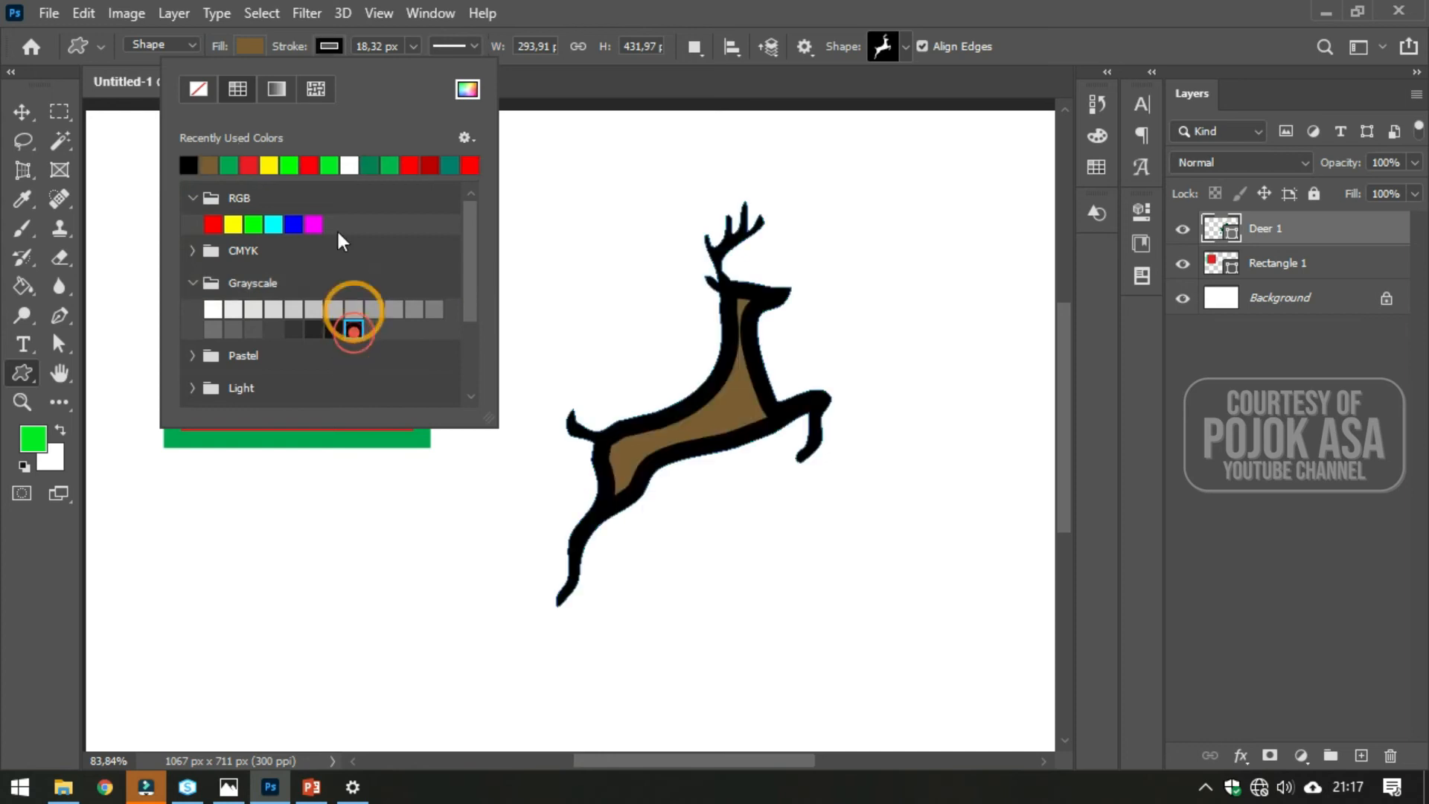
- Set the deer's stroke width to 2 px
click(554, 19)
click(443, 54)
click(413, 47)
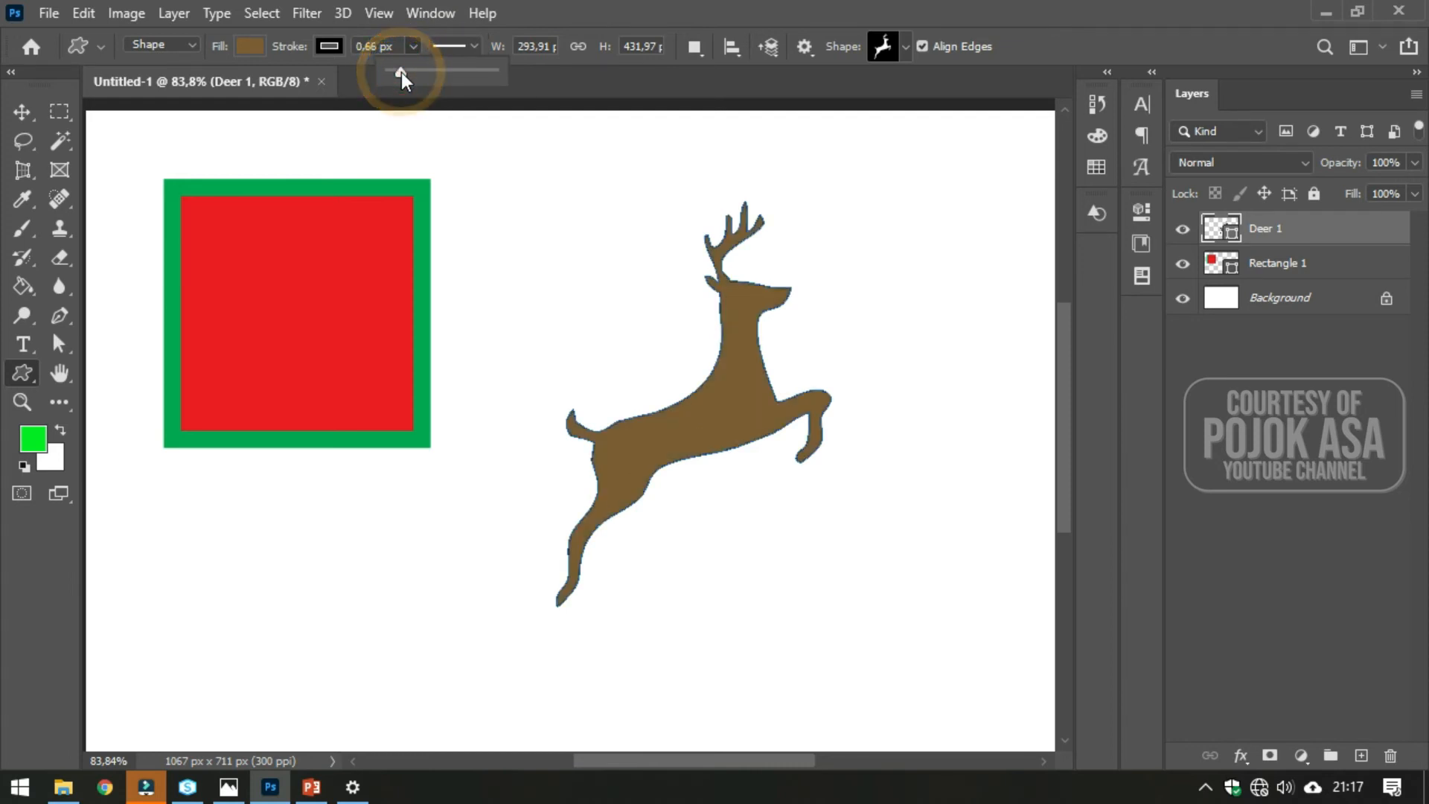
drag(404, 74, 403, 75)
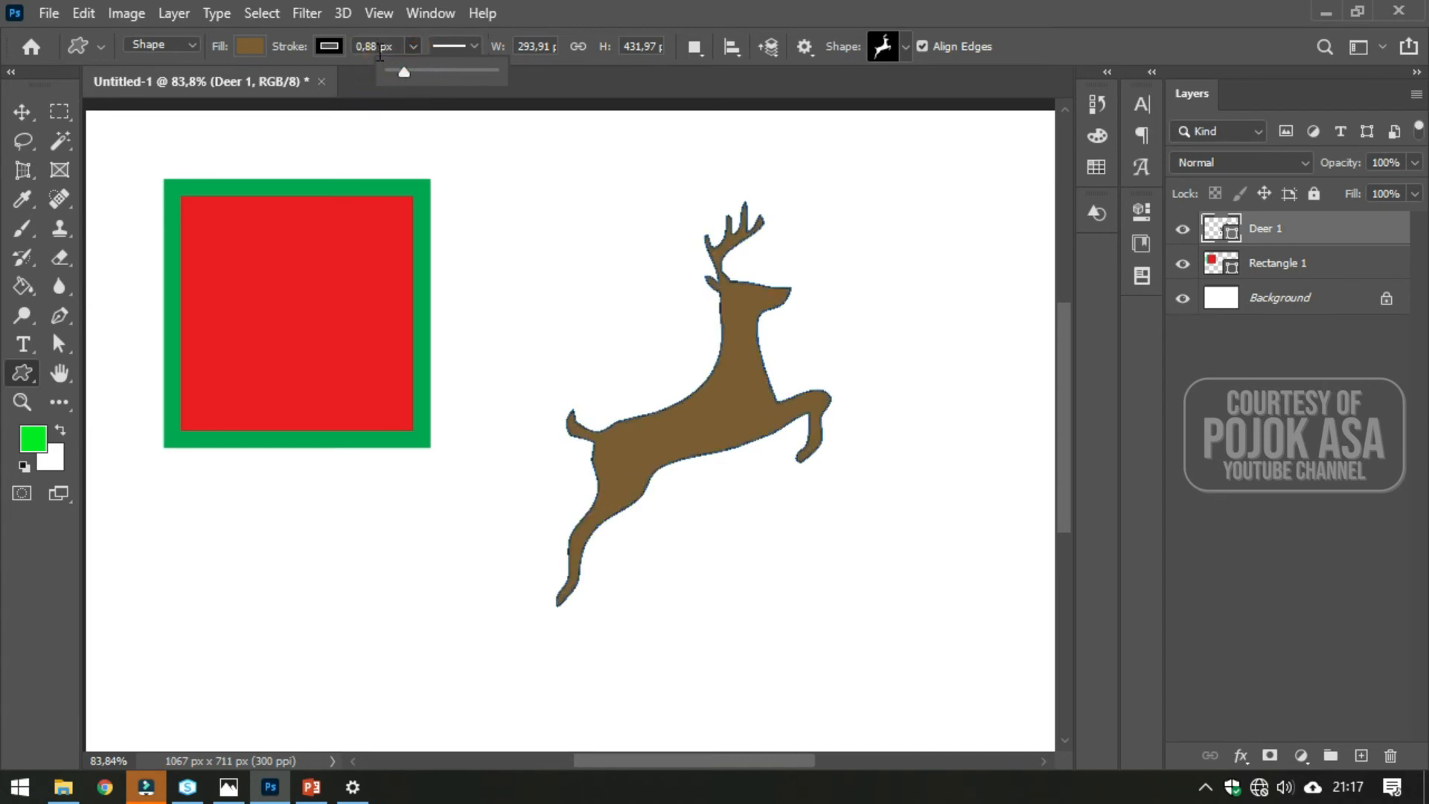
click(377, 54)
click(362, 48)
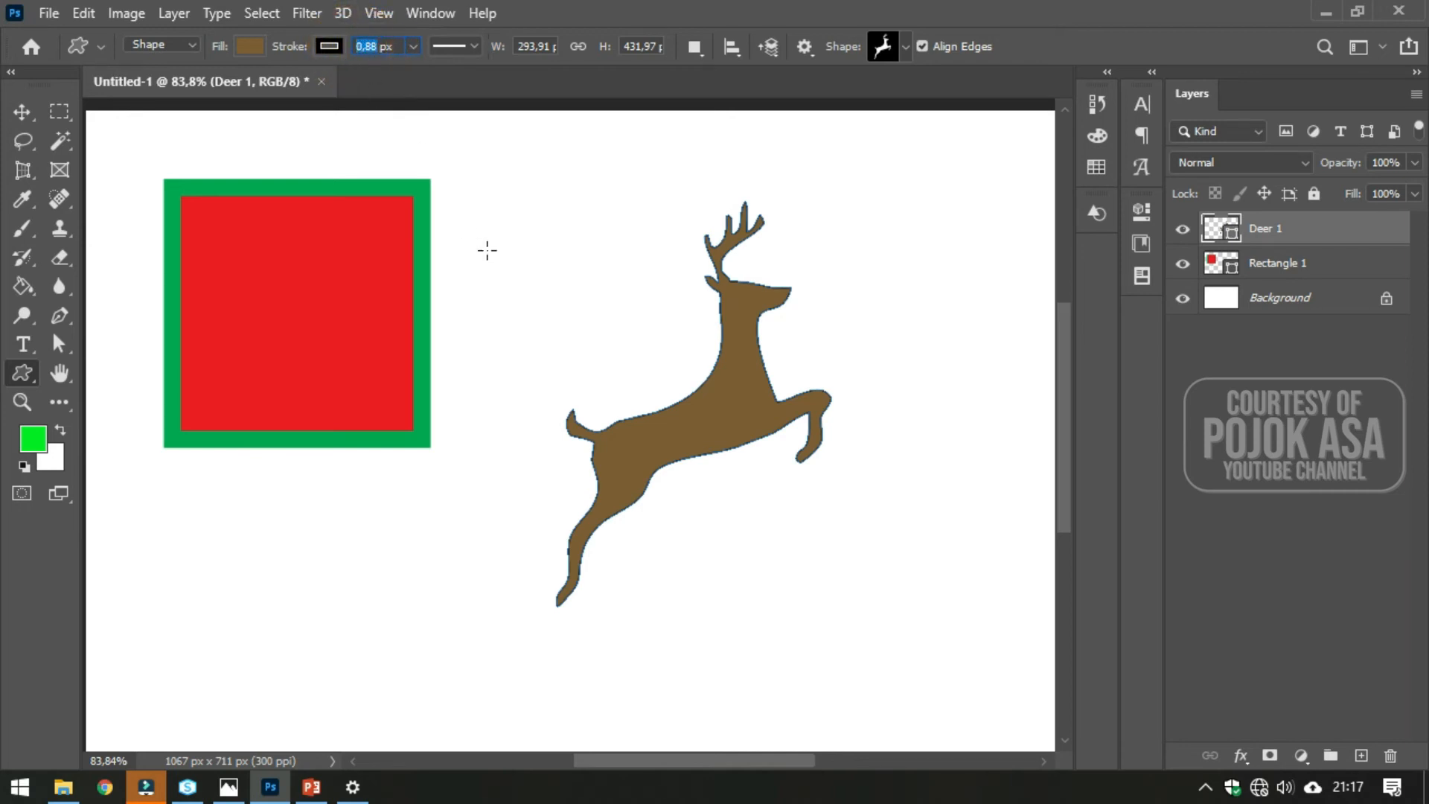
text(2)
key(Return)
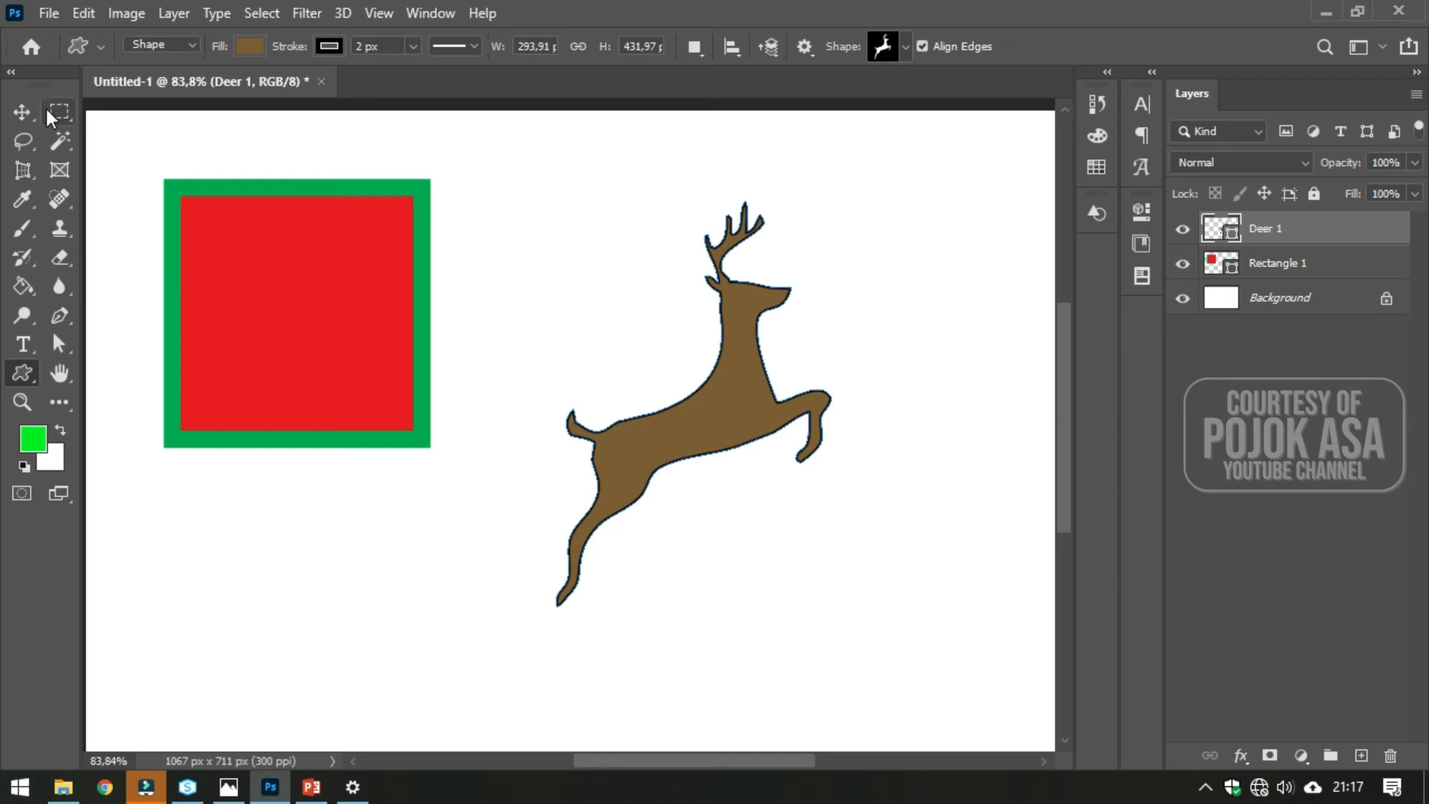
- Move the deer a little further up and to the left on the canvas
click(22, 112)
drag(764, 360, 731, 337)
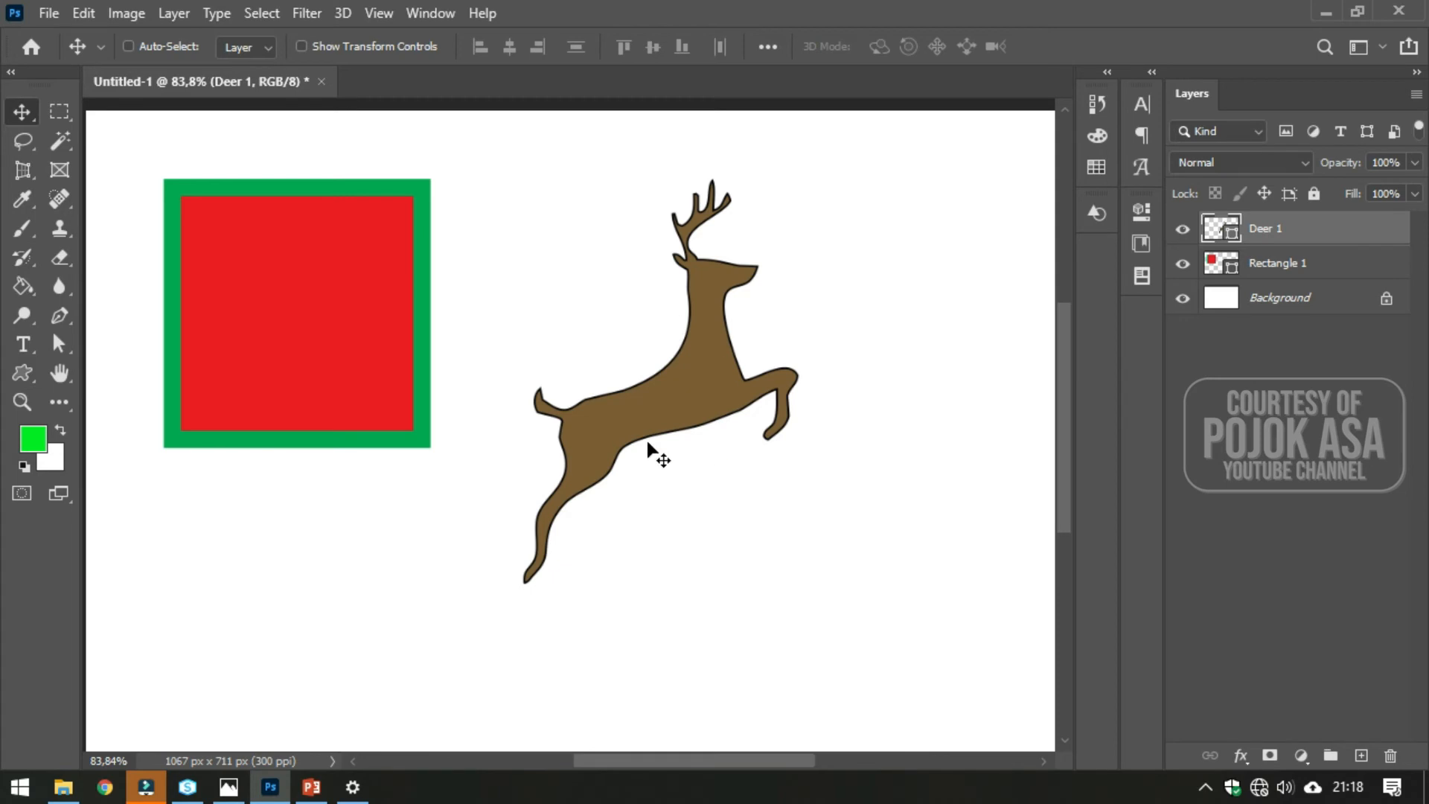
click(16, 375)
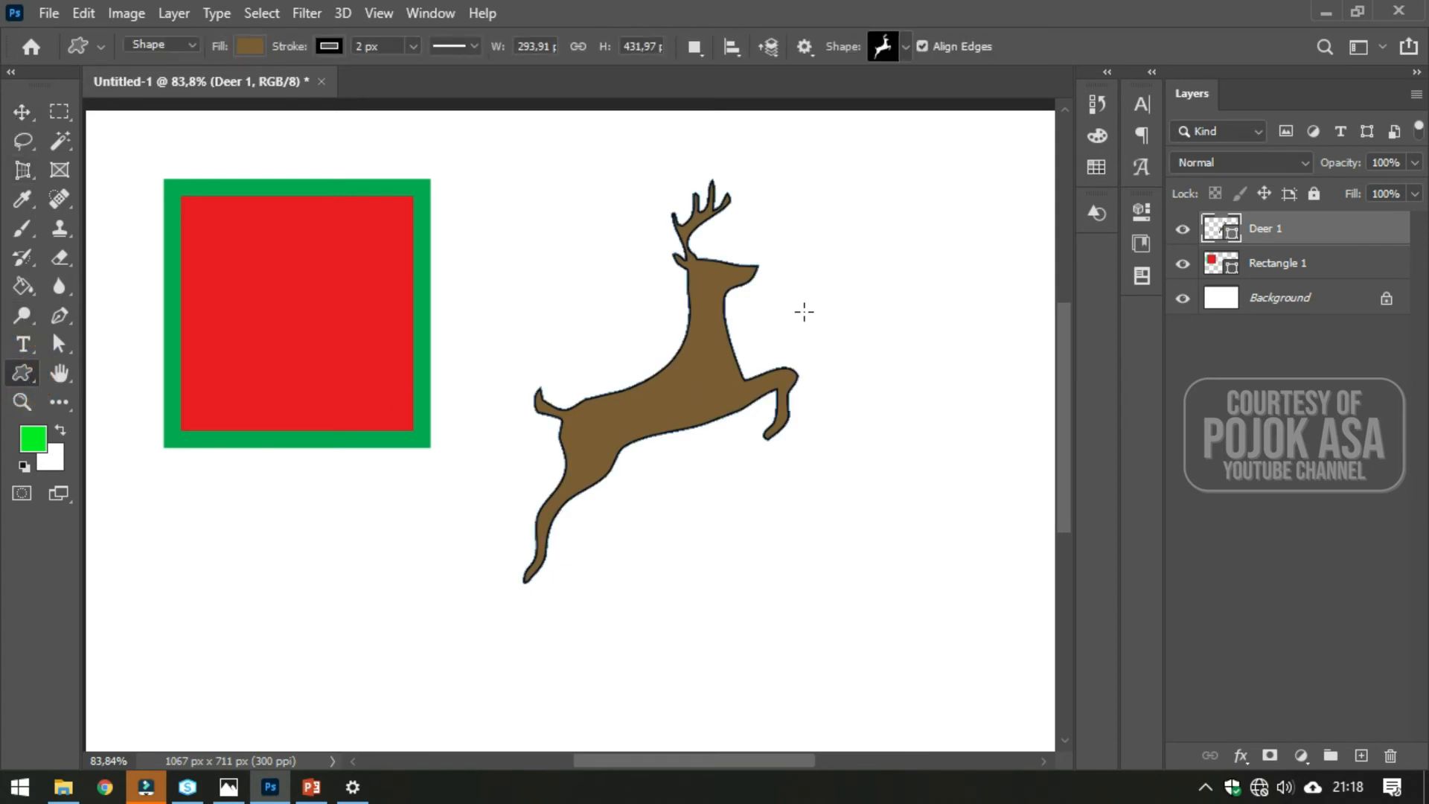
right_click(18, 376)
click(893, 378)
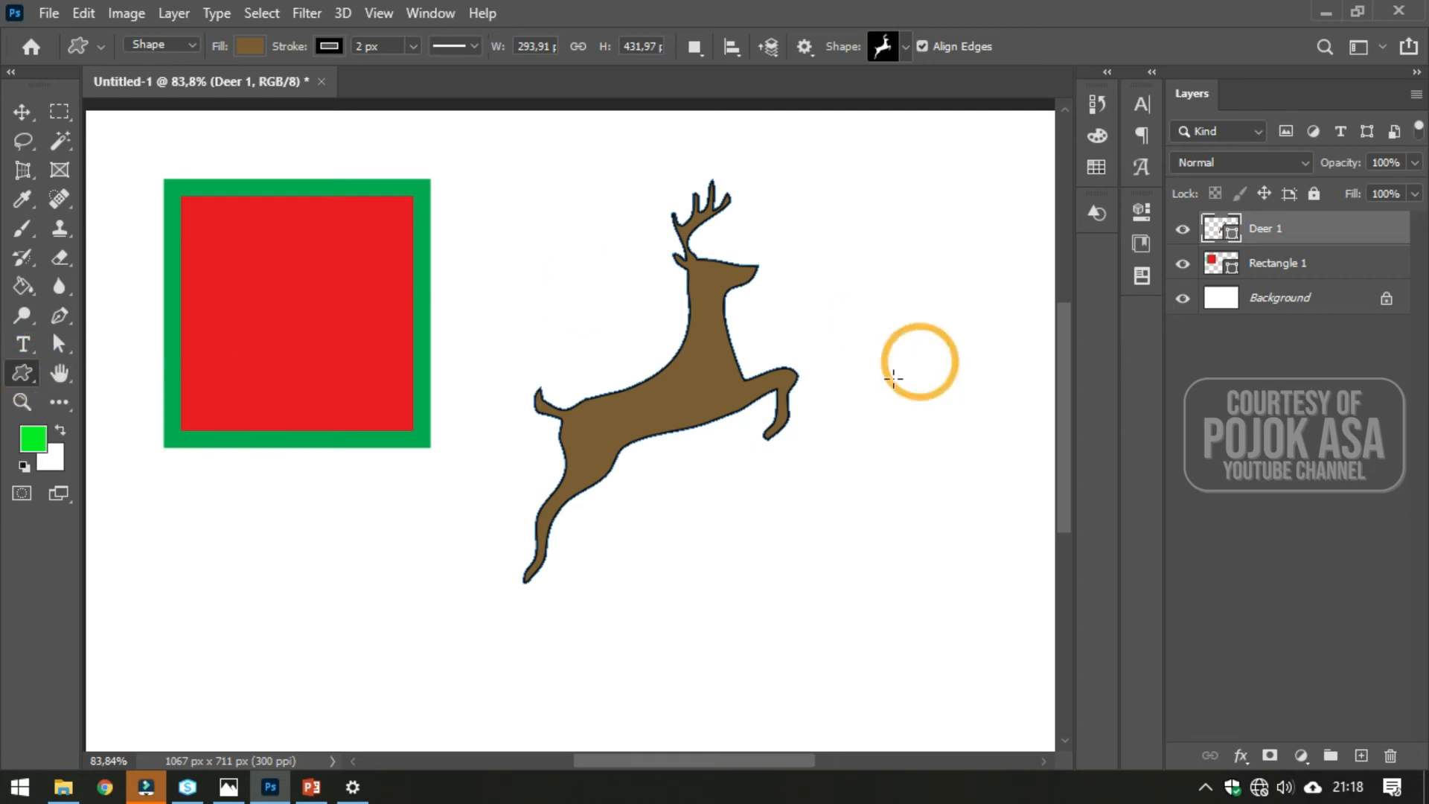
- Try the gradient, pattern and solid colour fill types on the deer, ending with the brown fill
click(246, 47)
click(246, 47)
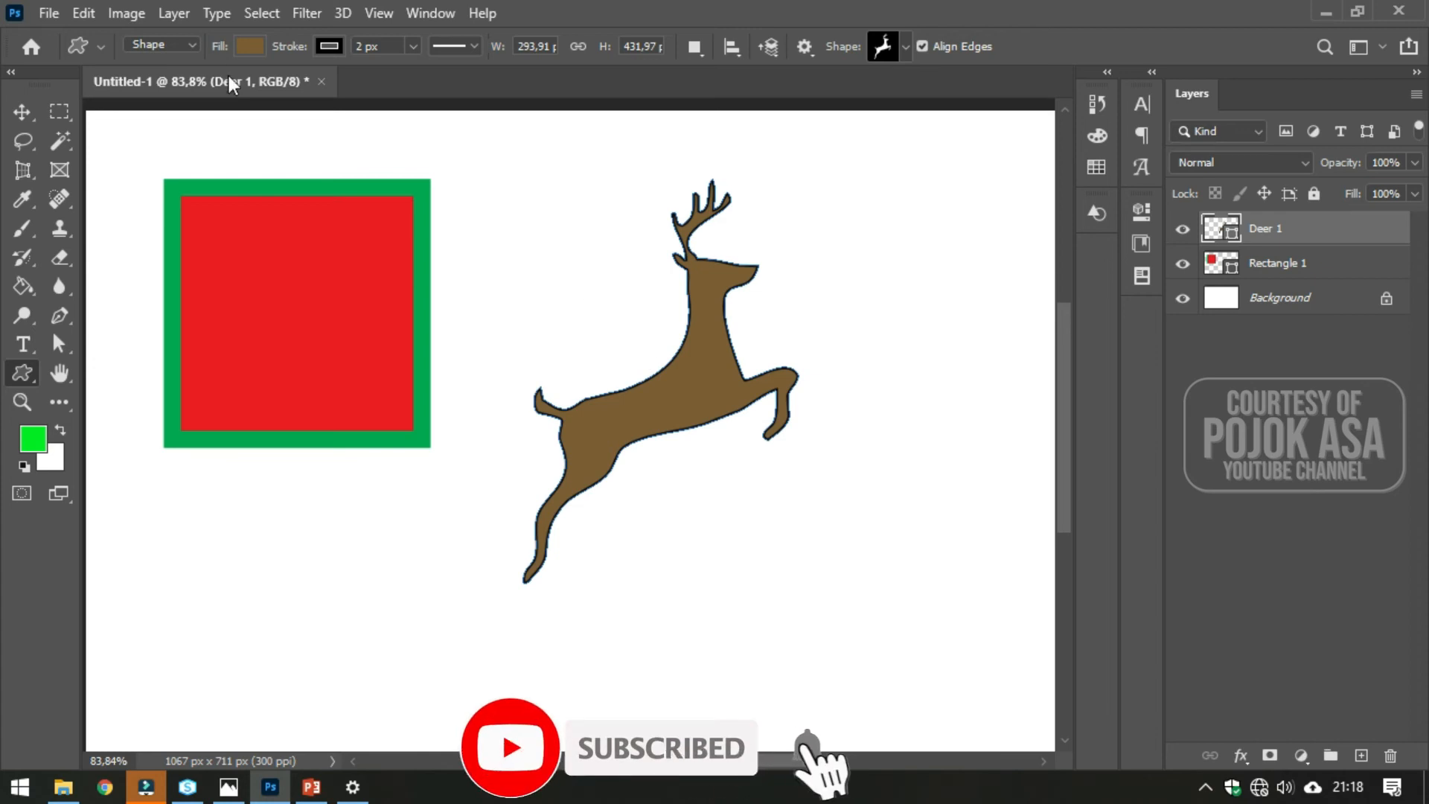
click(244, 46)
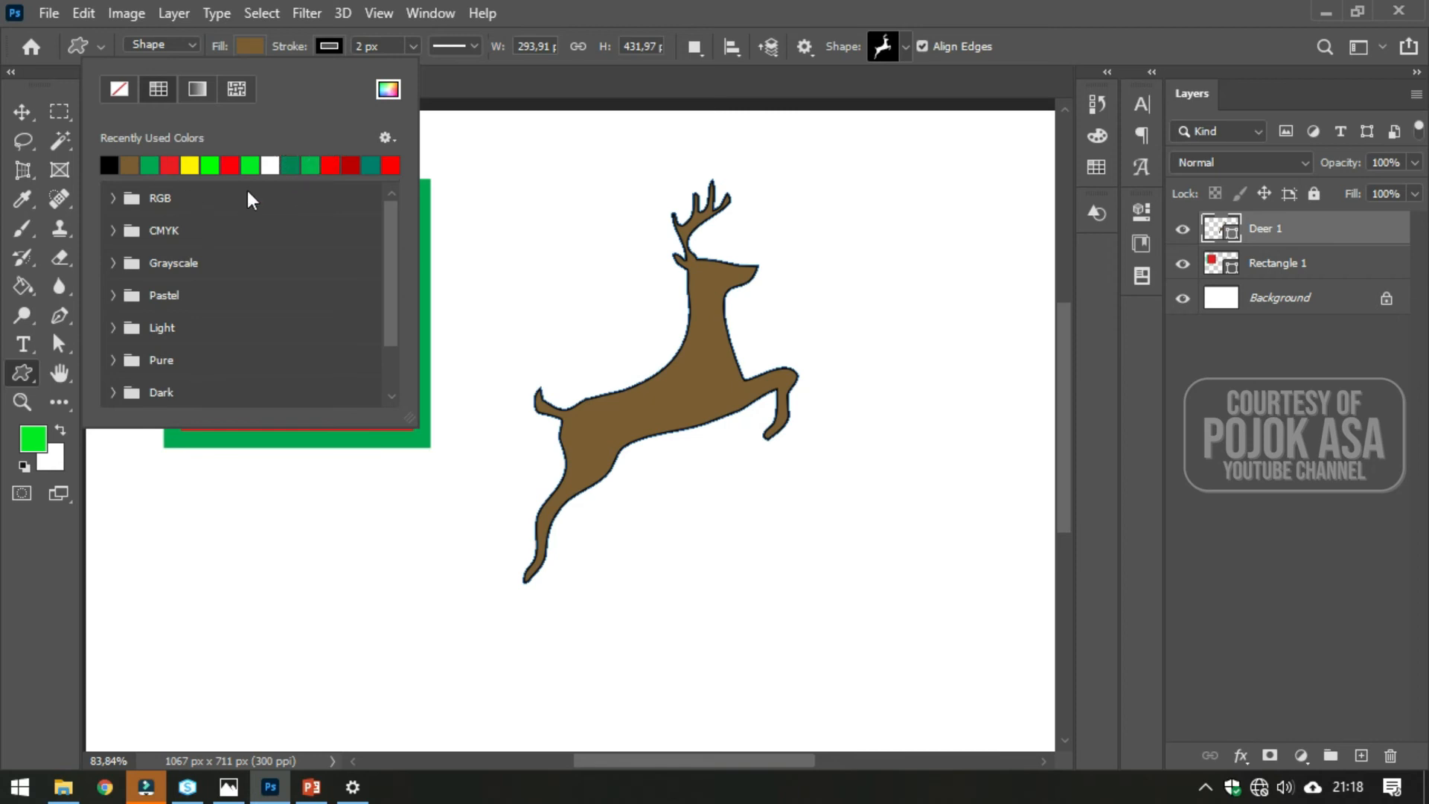
click(204, 87)
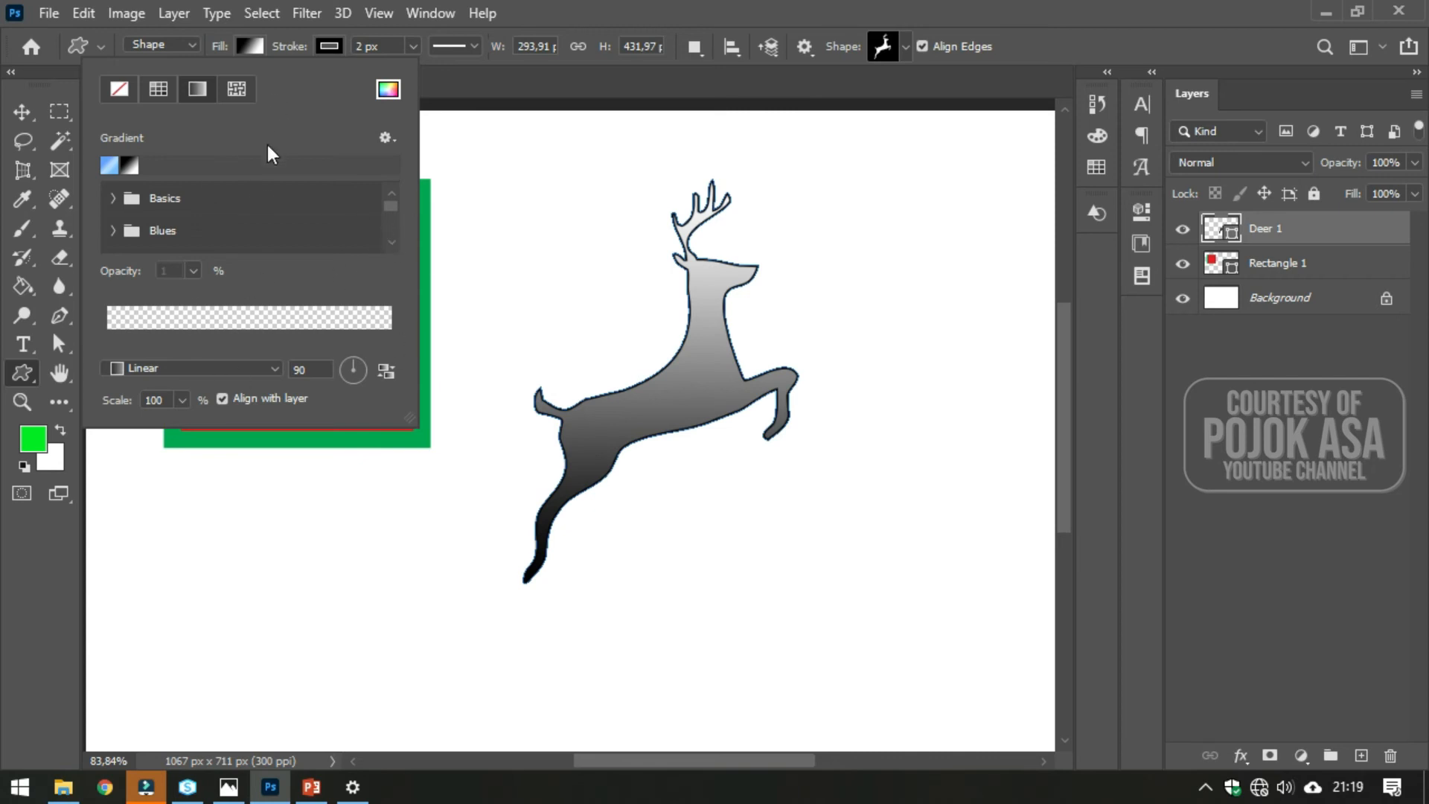
click(235, 93)
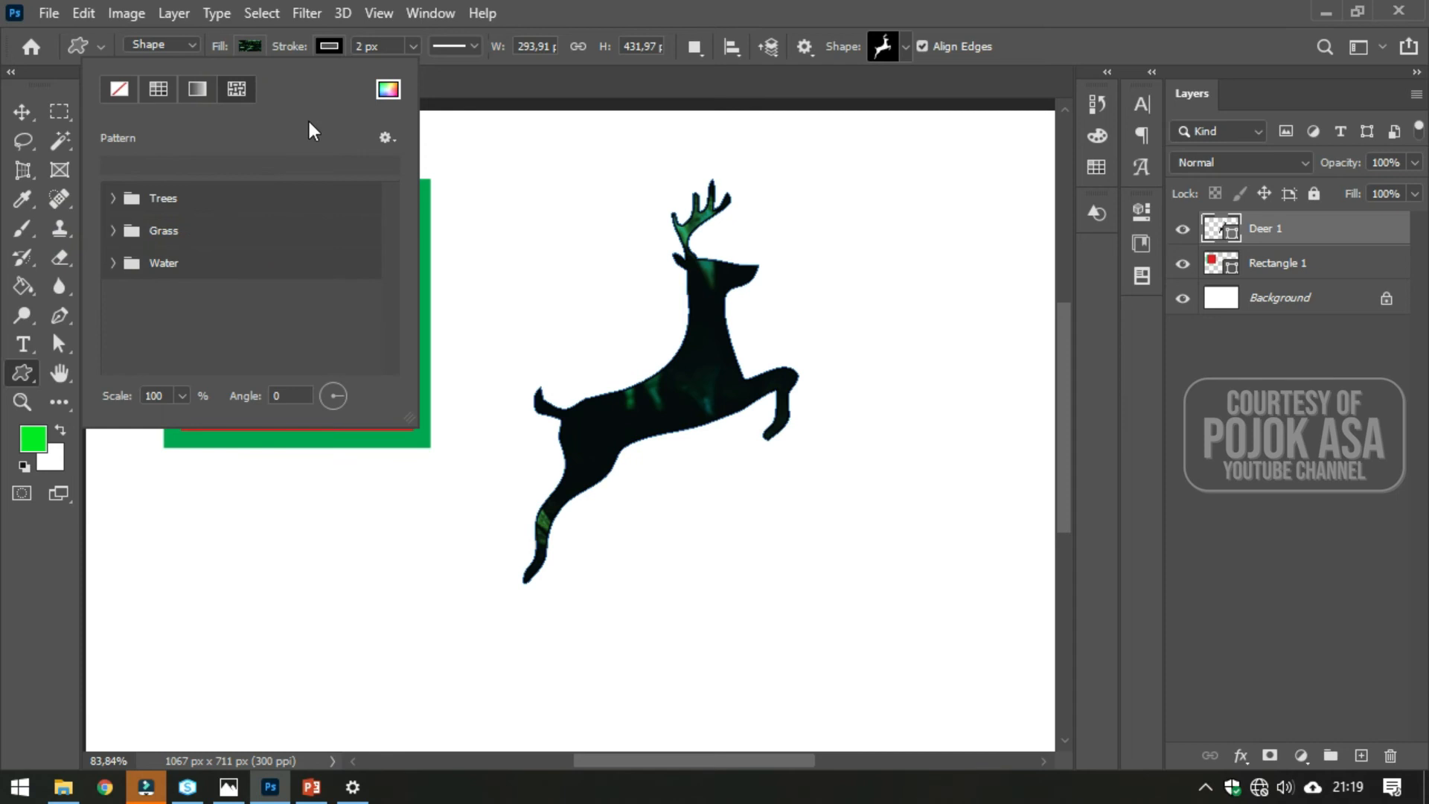
click(165, 84)
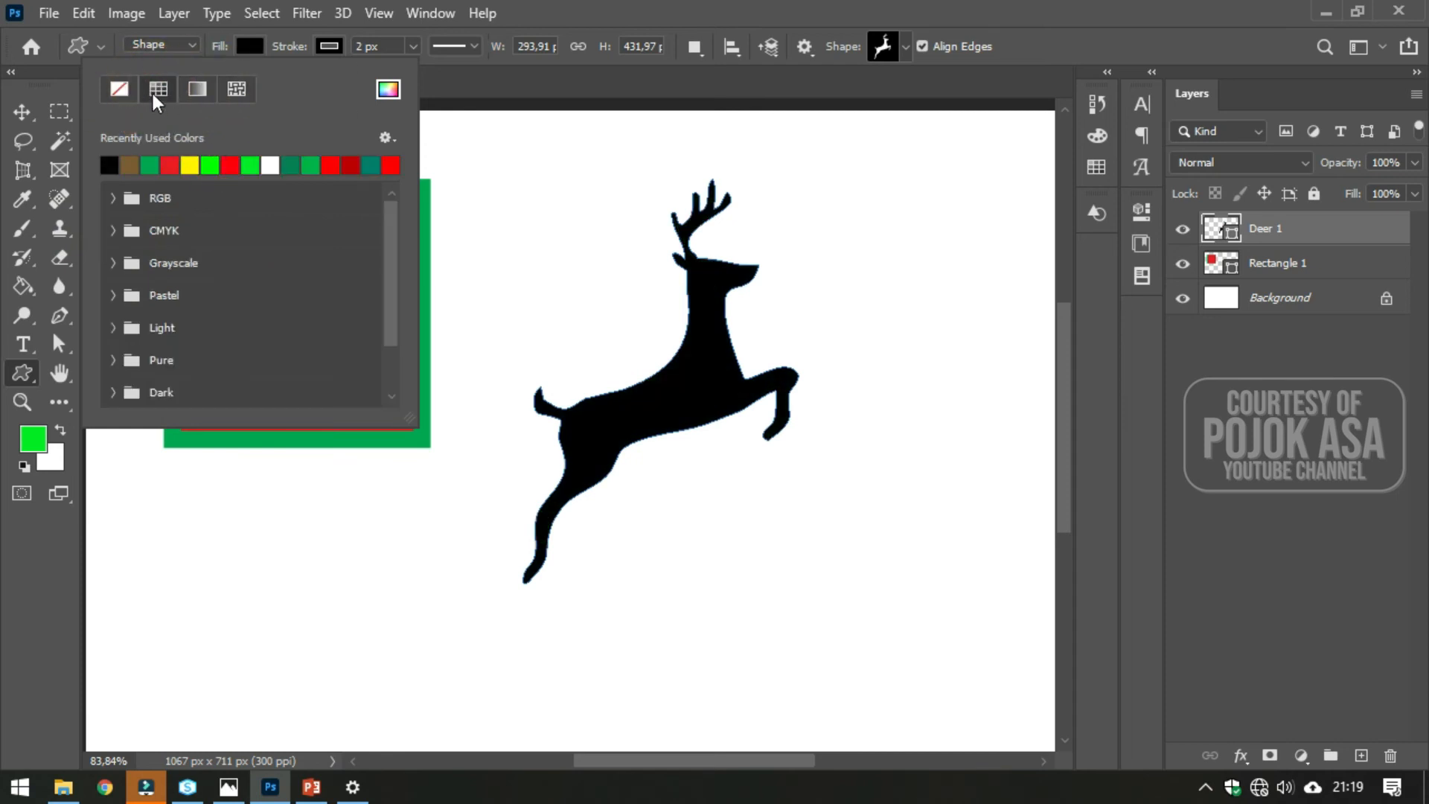
click(154, 95)
click(183, 163)
click(214, 160)
click(165, 163)
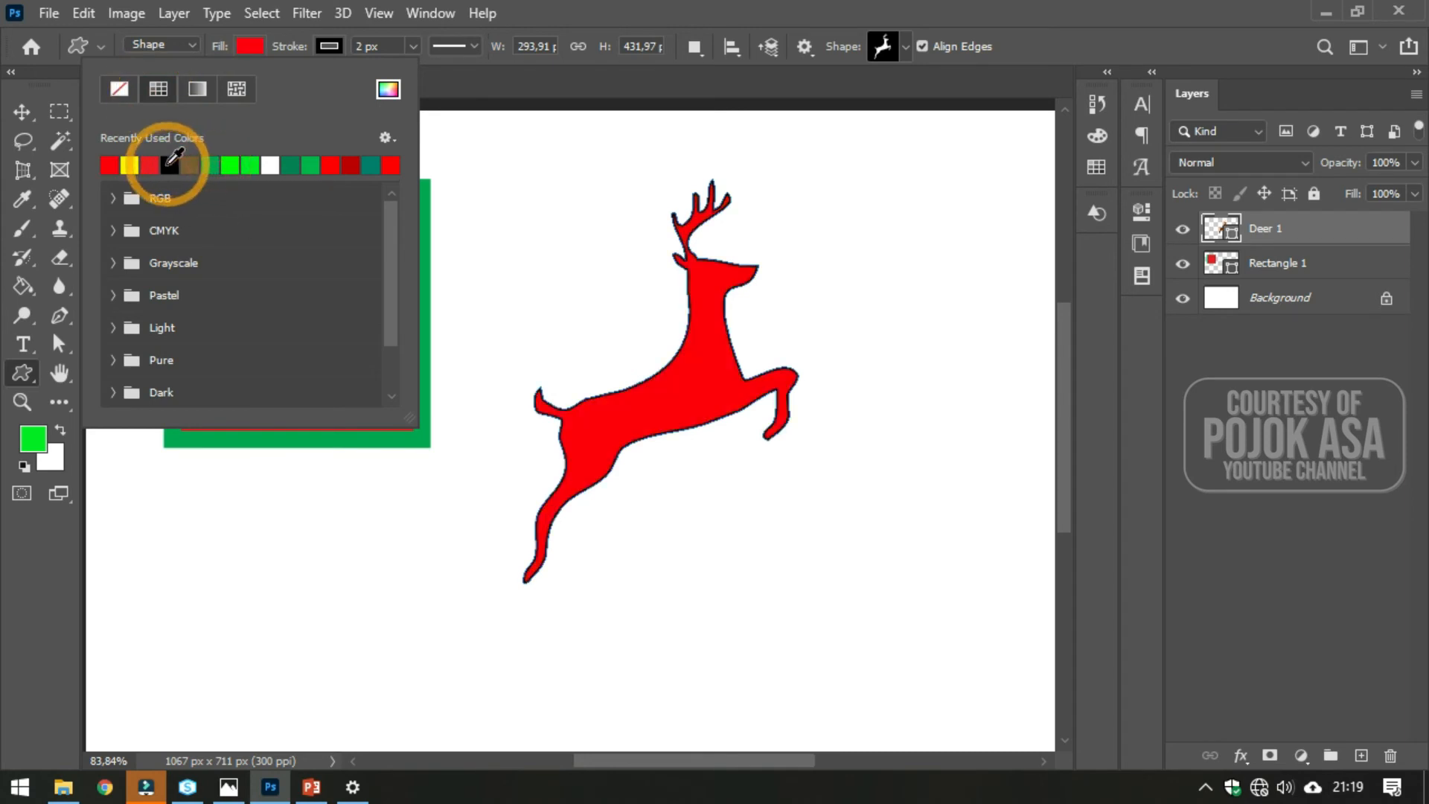
click(192, 164)
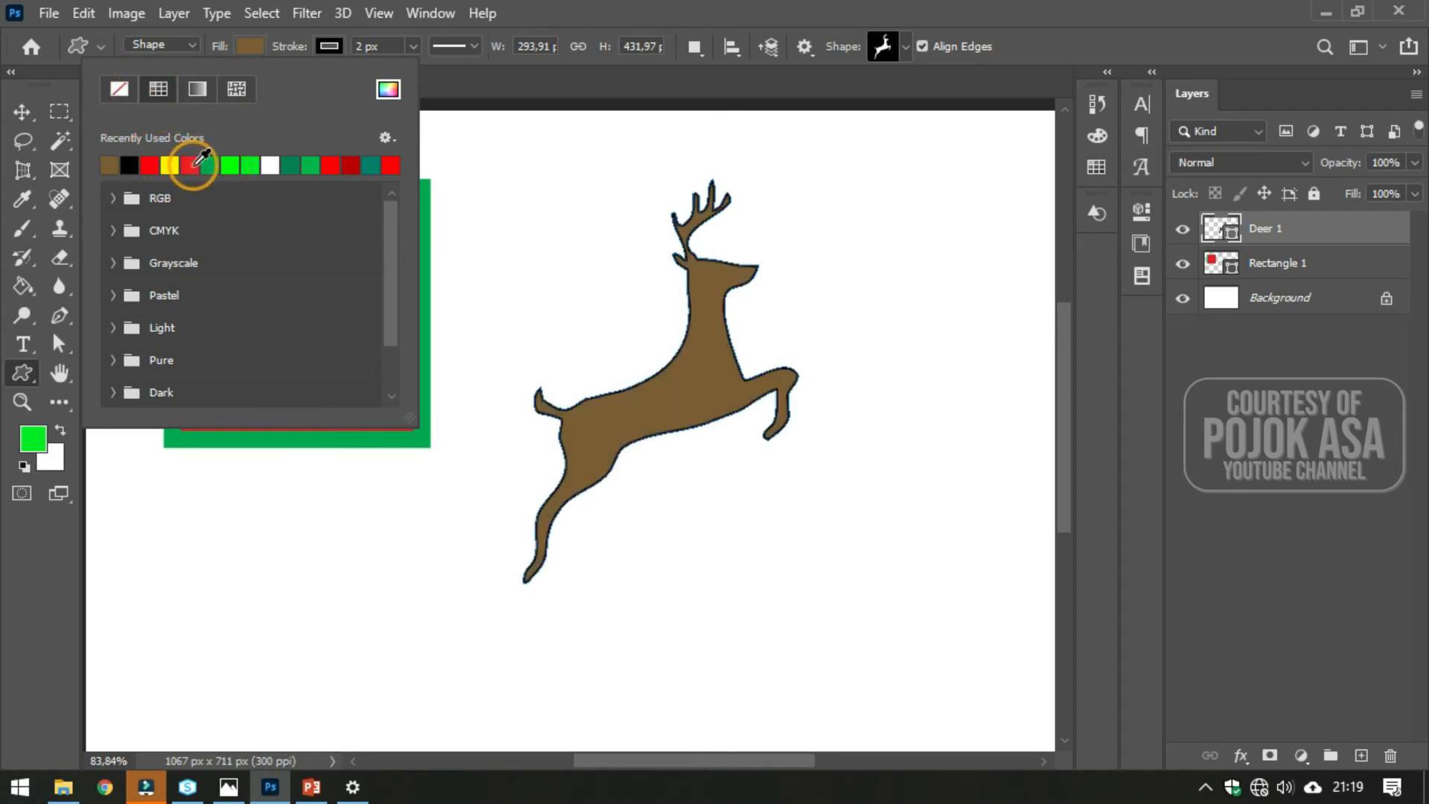
- Switch the deer's fill to gradient and browse the gradient preset folders, opening Neutrals
click(198, 88)
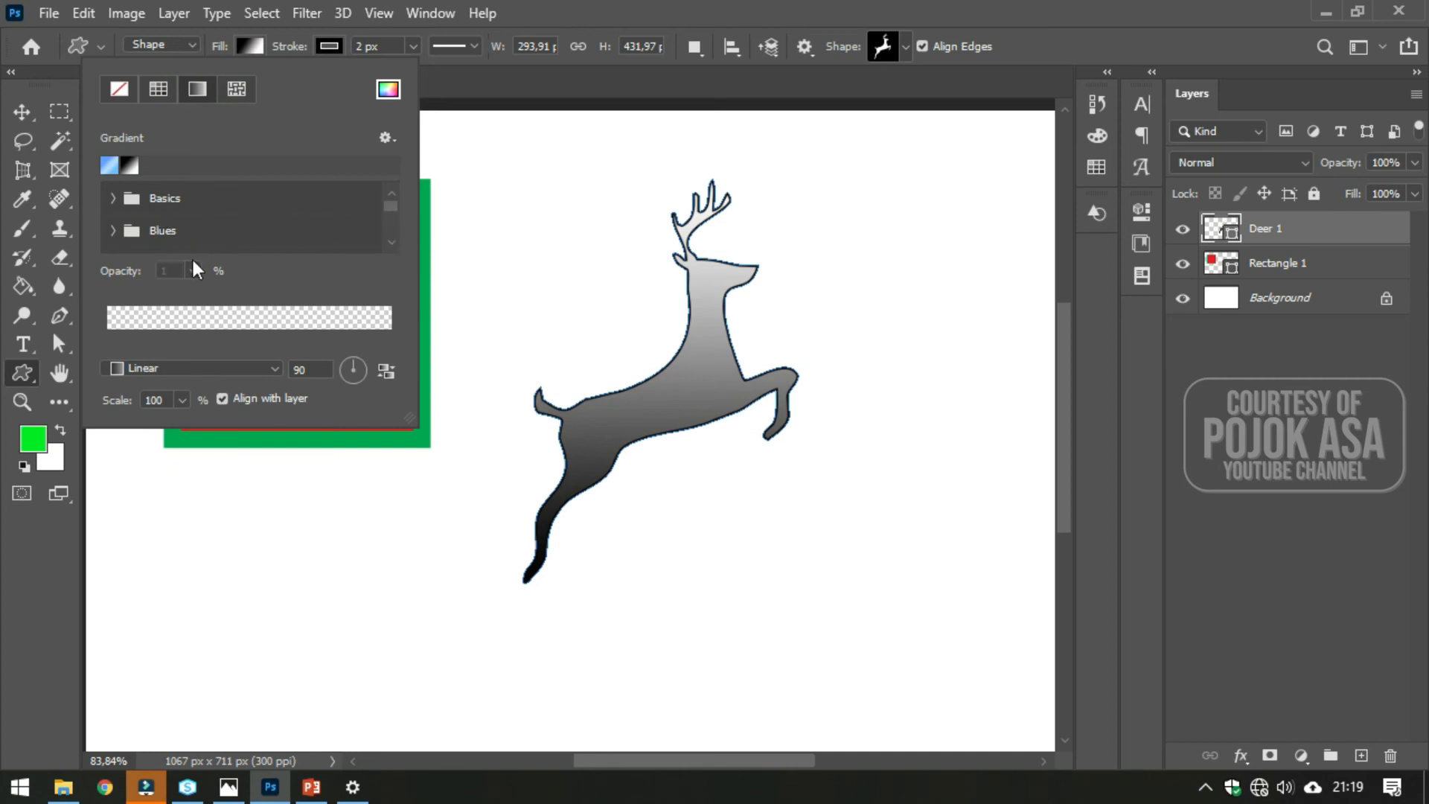
click(113, 198)
scroll(115, 214, down, 1)
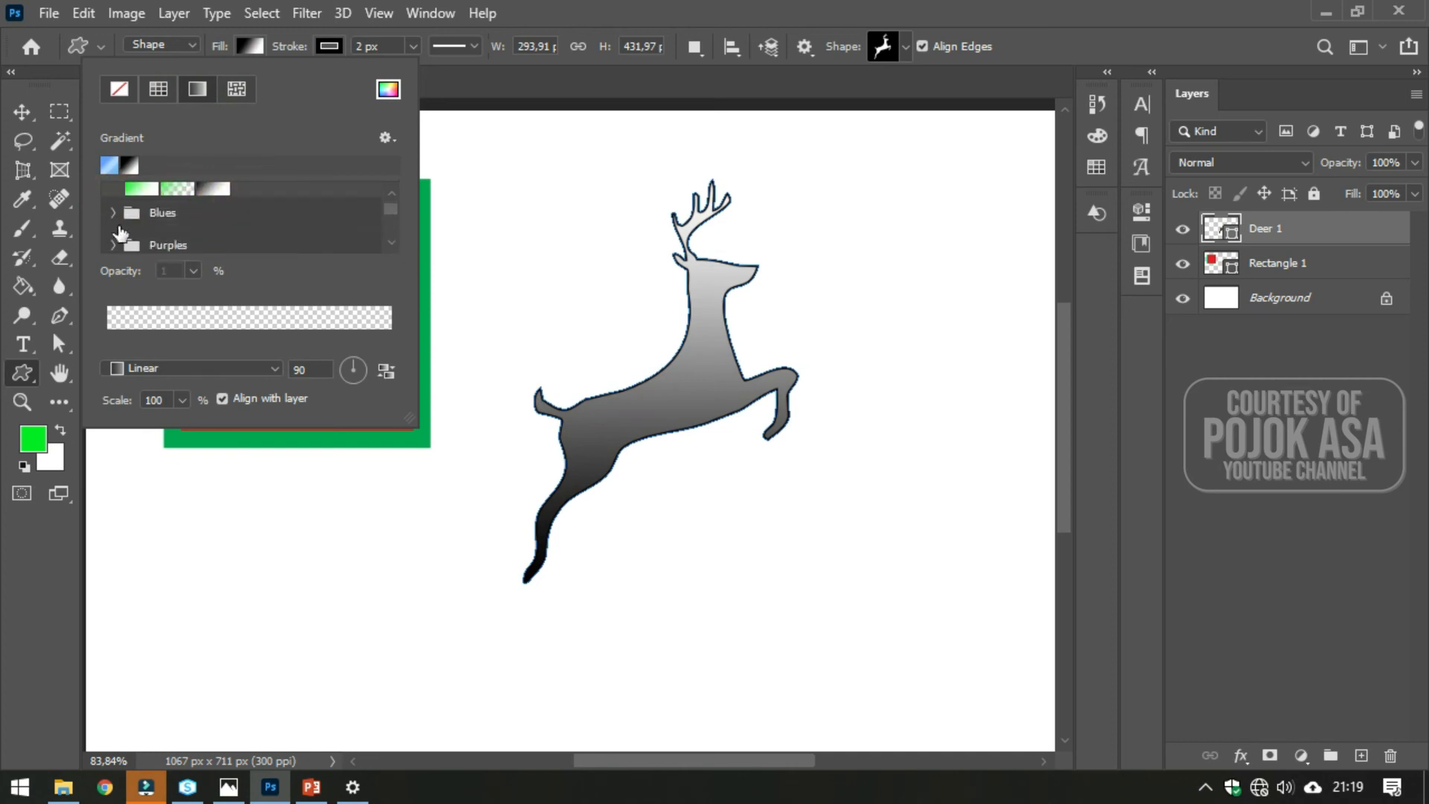
click(116, 213)
scroll(127, 220, down, 3)
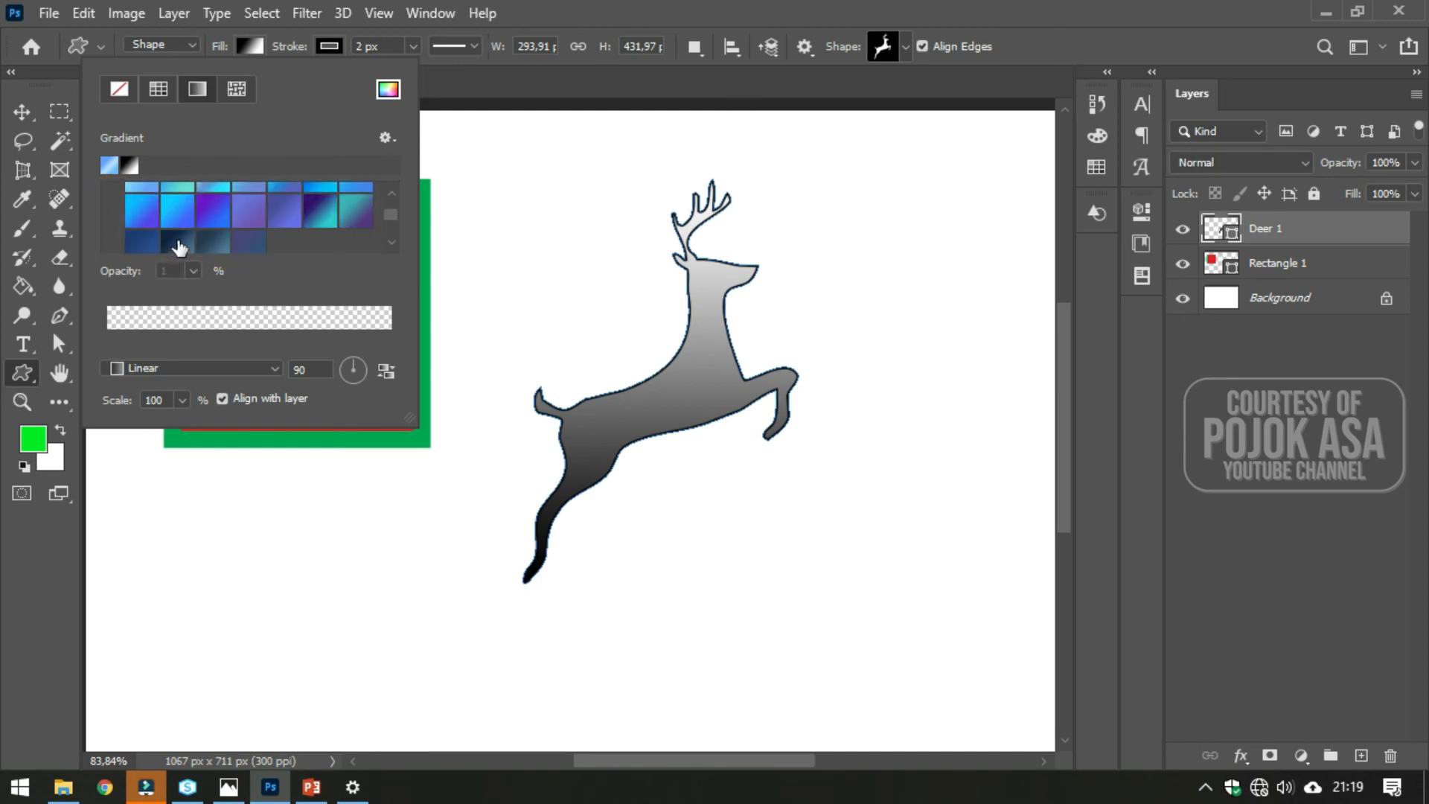
click(114, 191)
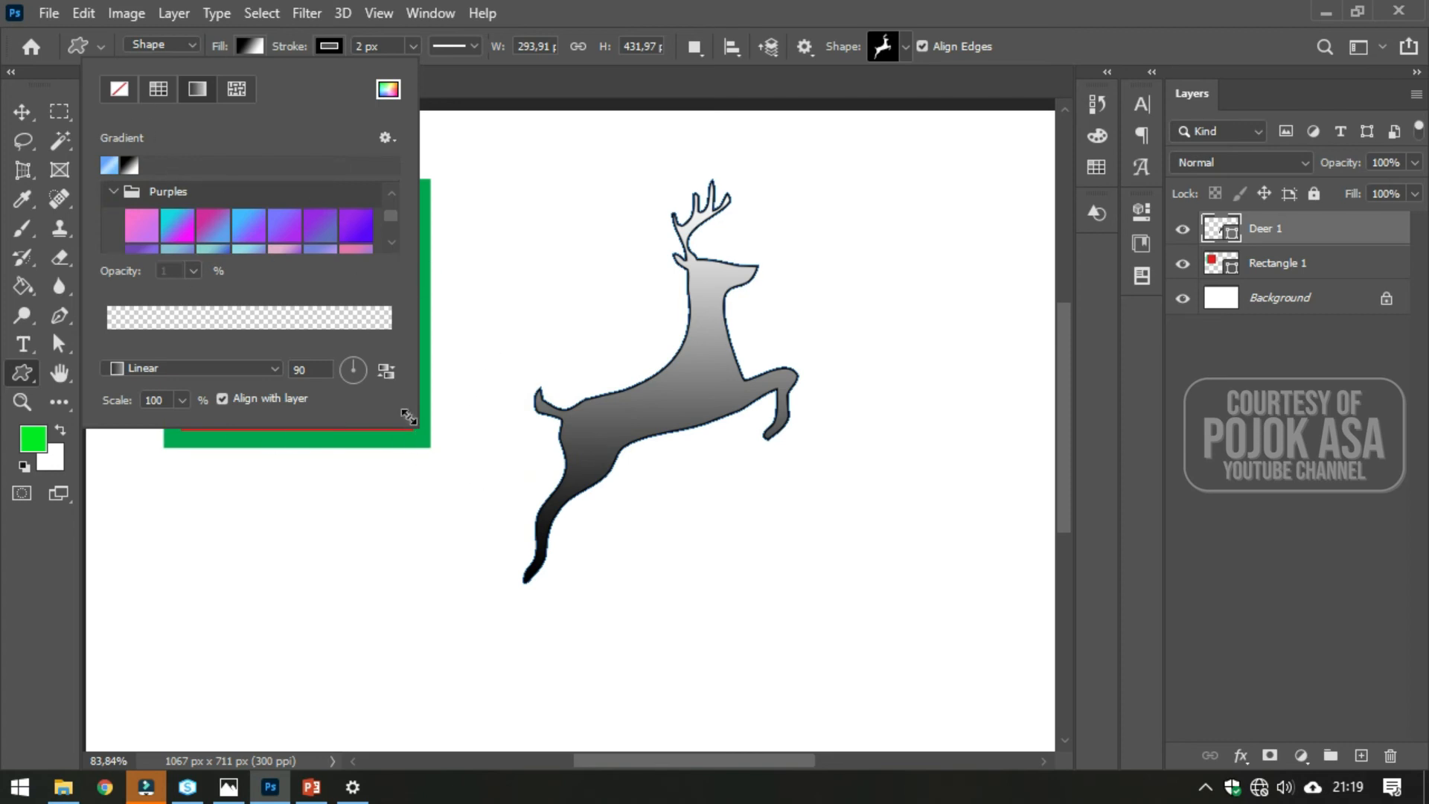
drag(409, 417, 433, 720)
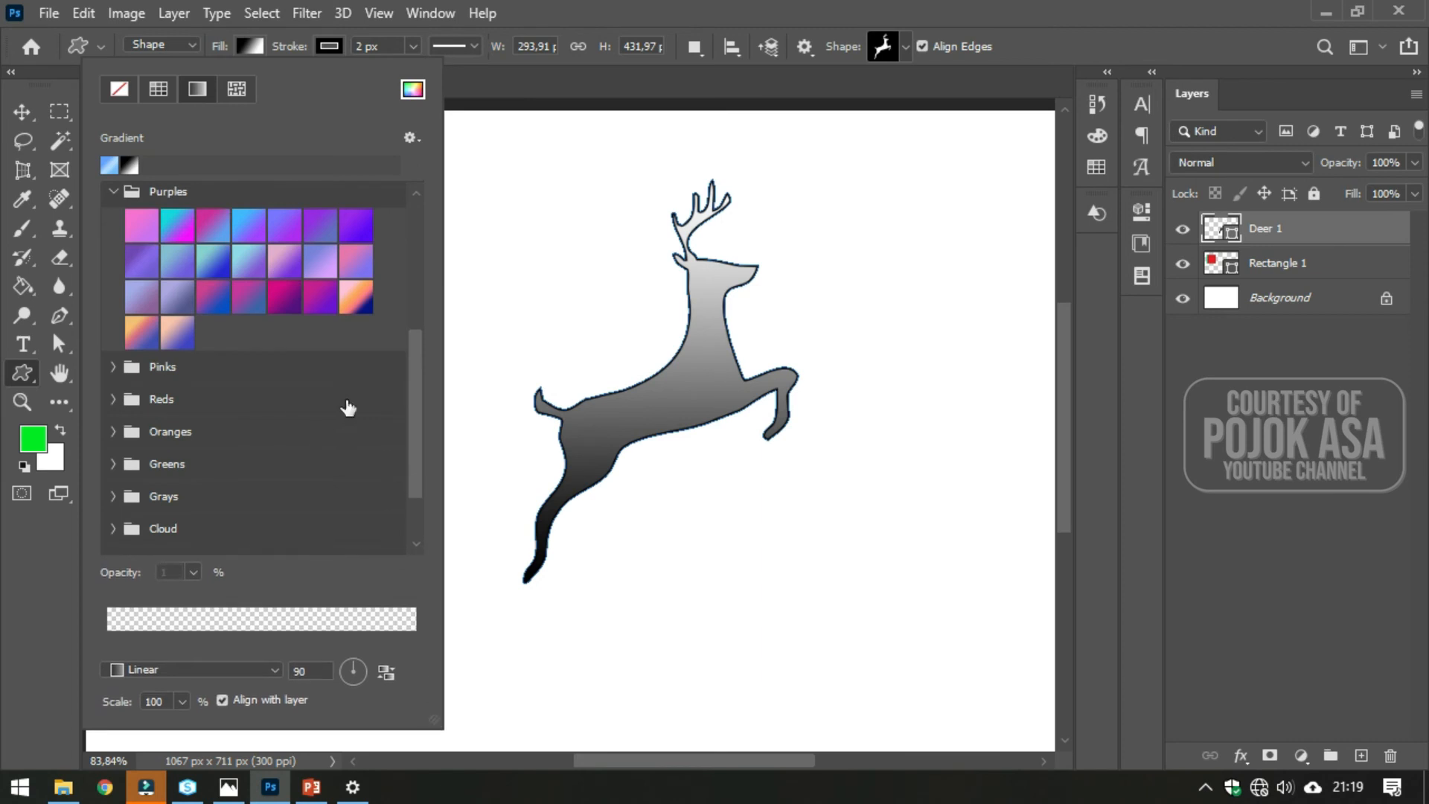
drag(414, 408, 418, 440)
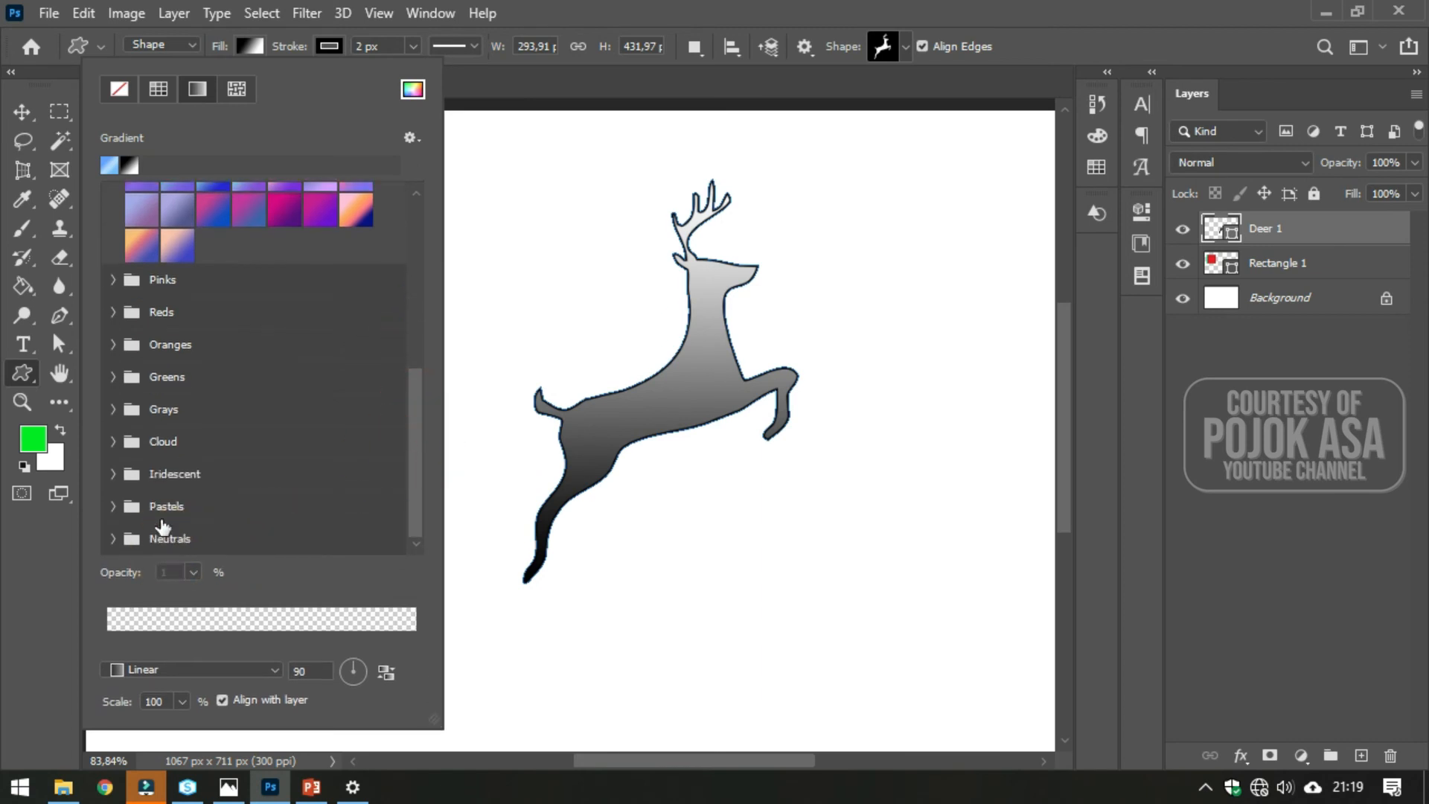
click(116, 537)
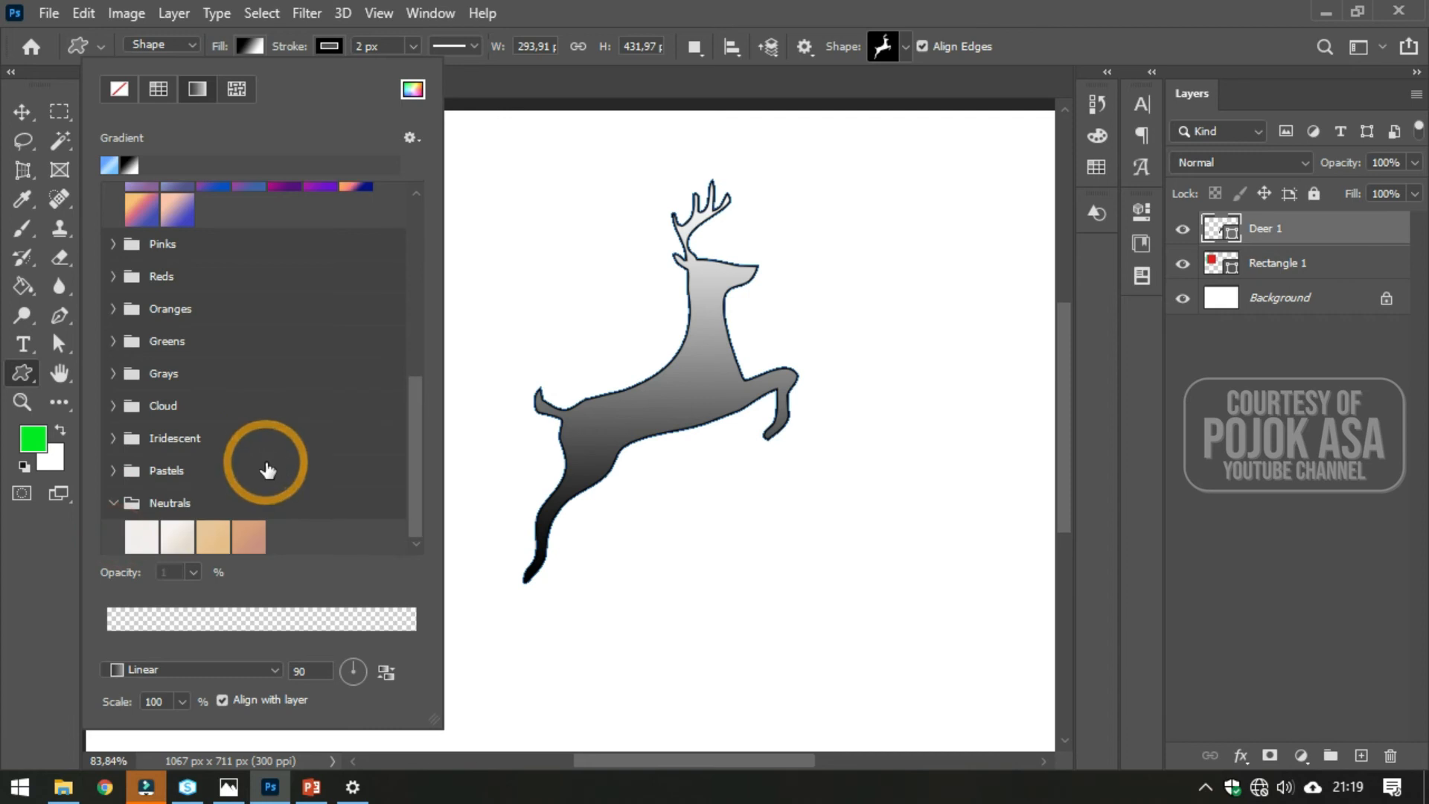
click(133, 365)
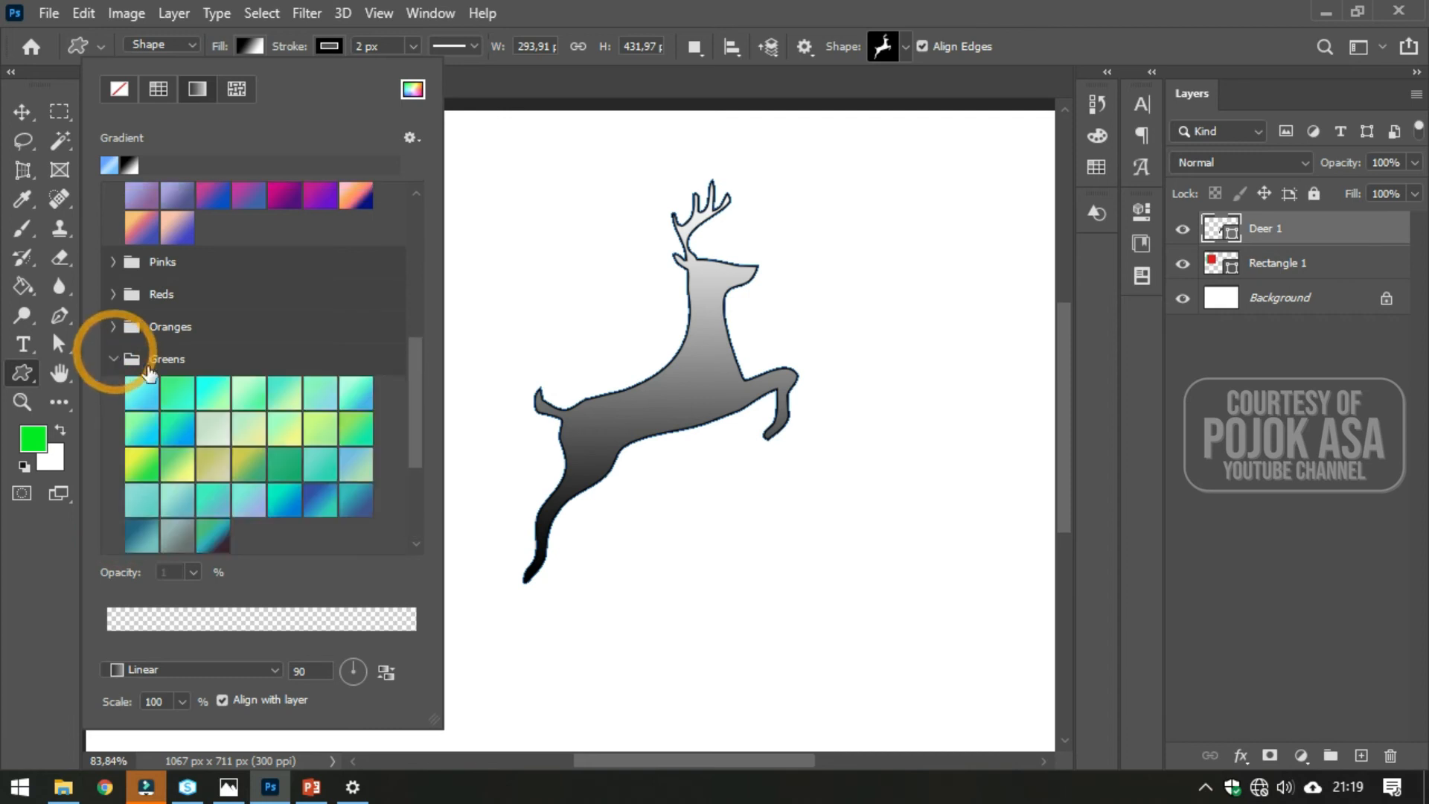
scroll(239, 345, down, 3)
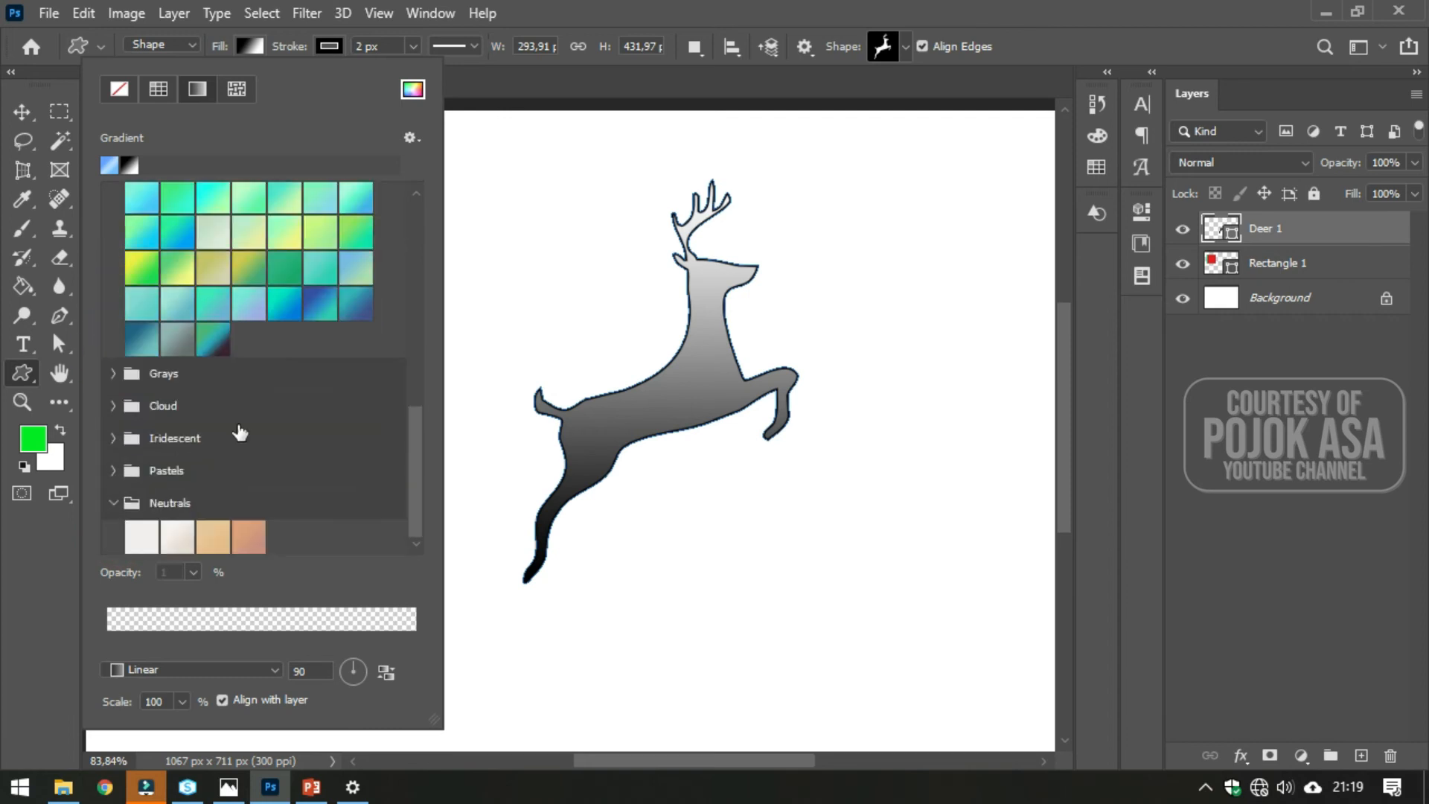
click(113, 502)
click(118, 538)
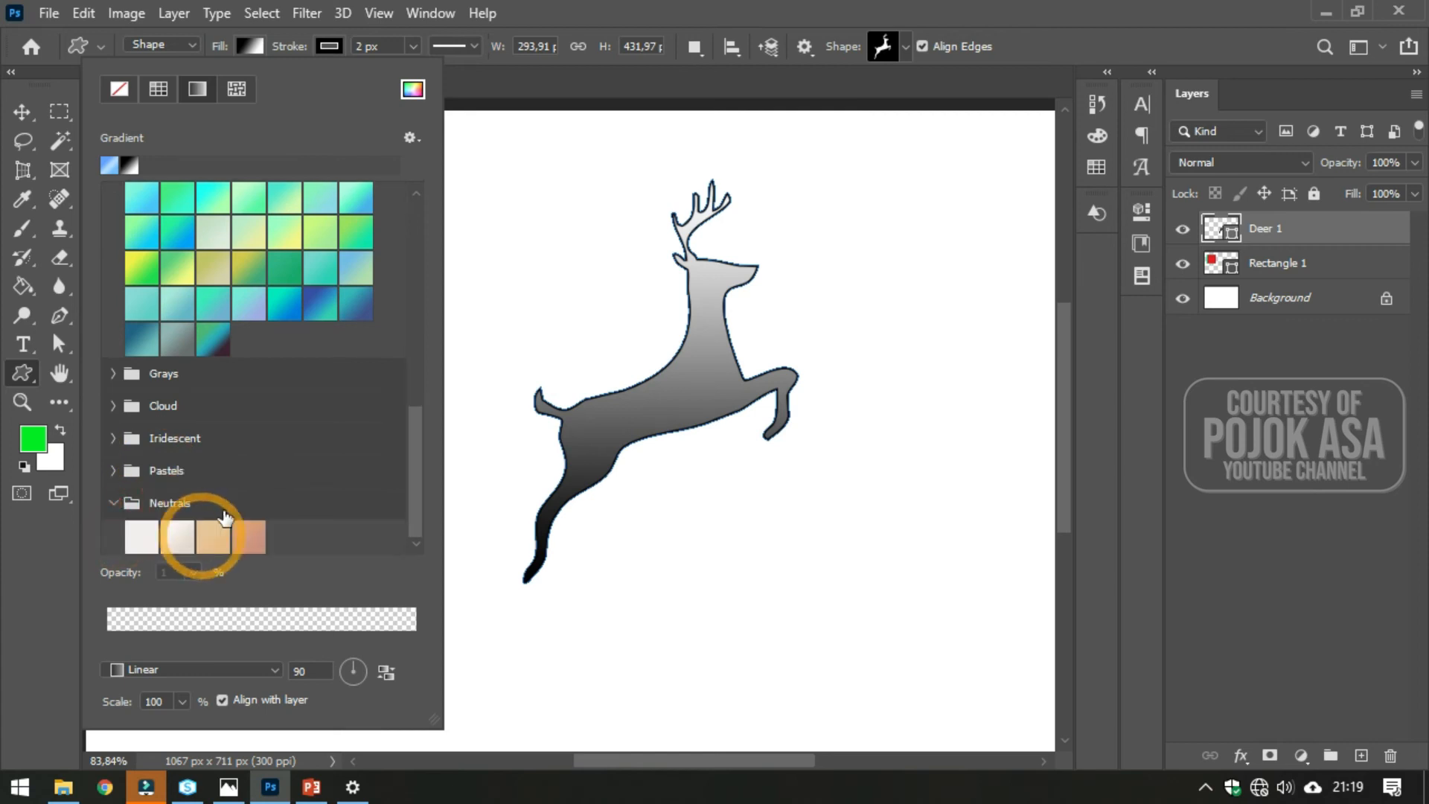
- Apply the third Neutrals gradient preset to the deer's fill and add two colour stops along the gradient bar
click(258, 542)
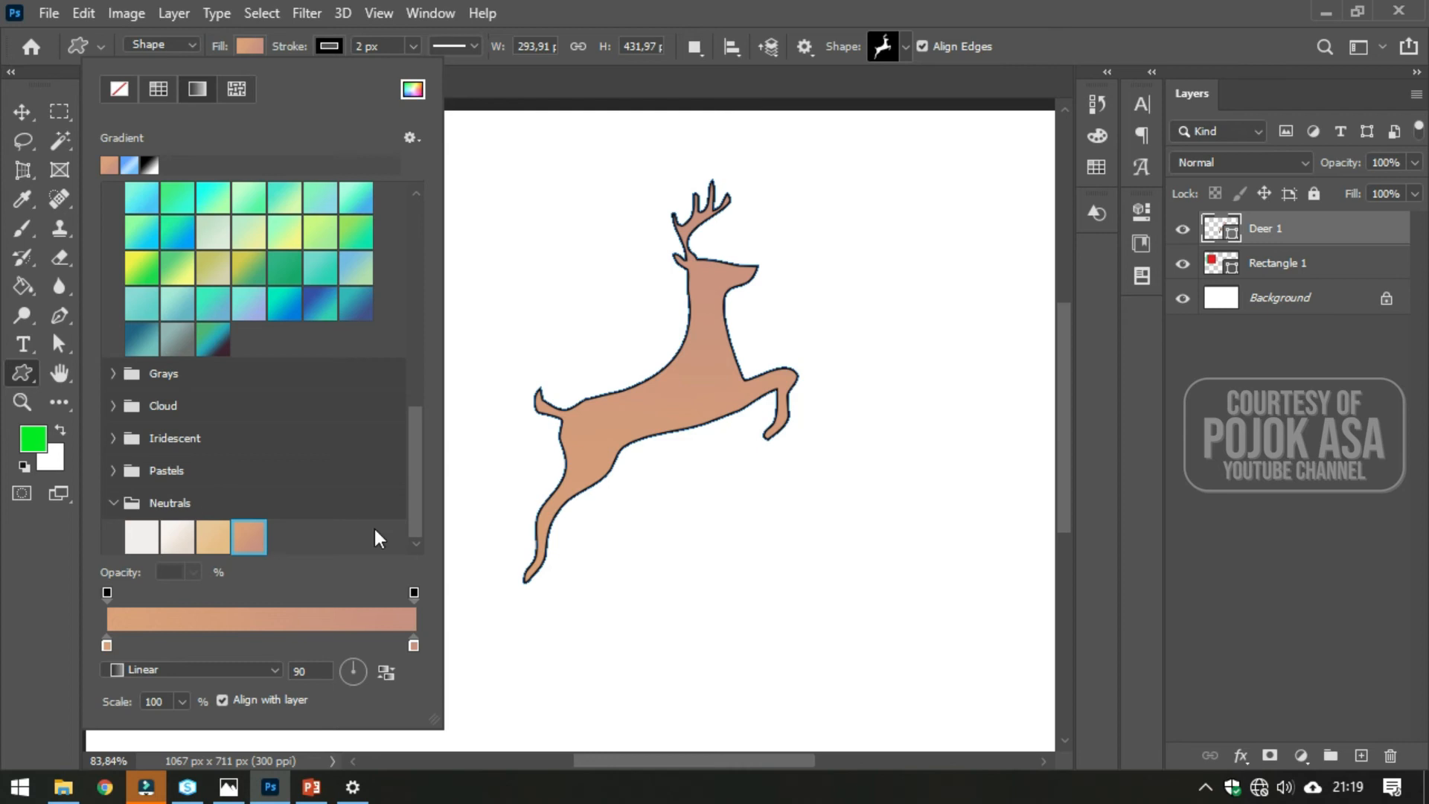
drag(410, 593, 323, 596)
click(177, 536)
click(213, 536)
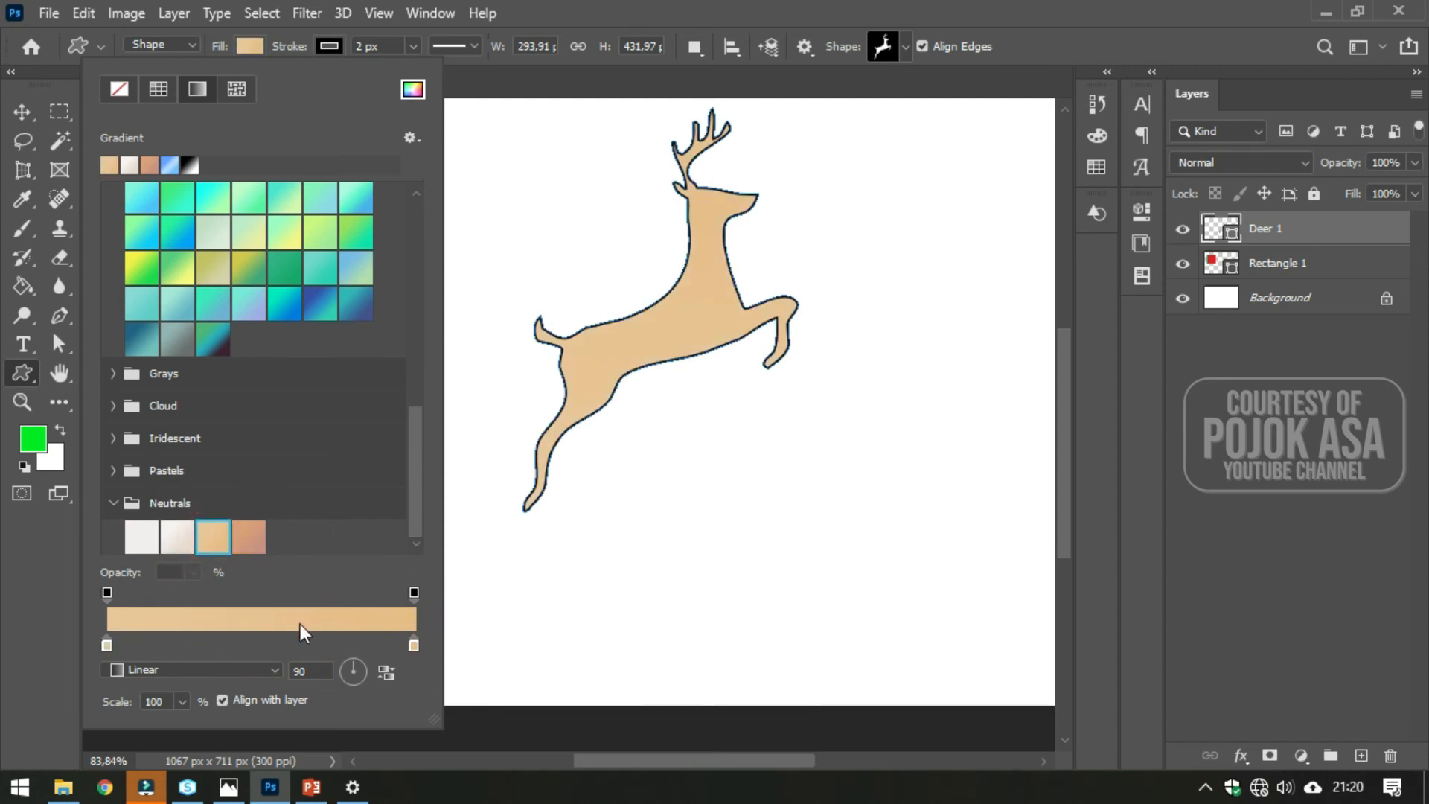
click(236, 643)
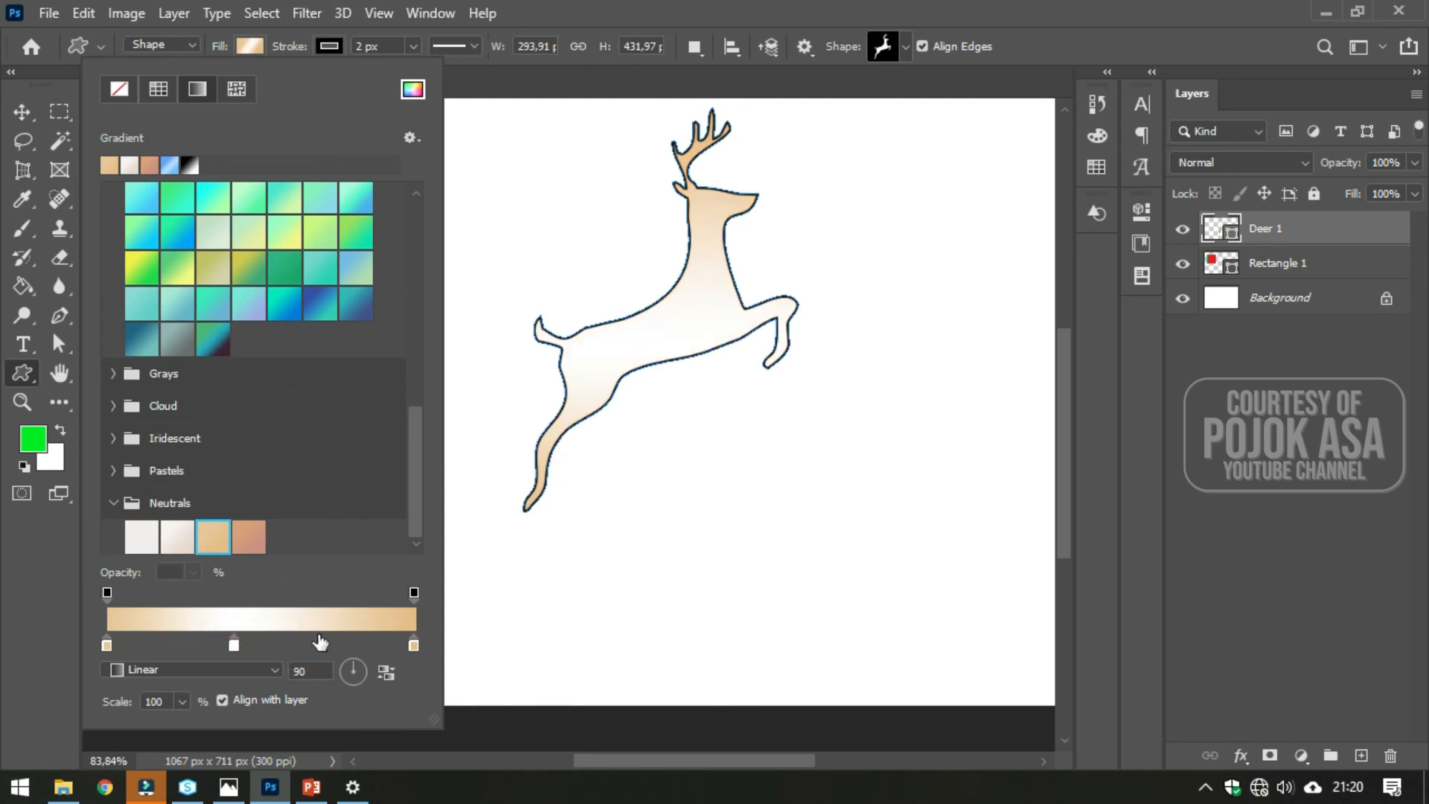
click(318, 643)
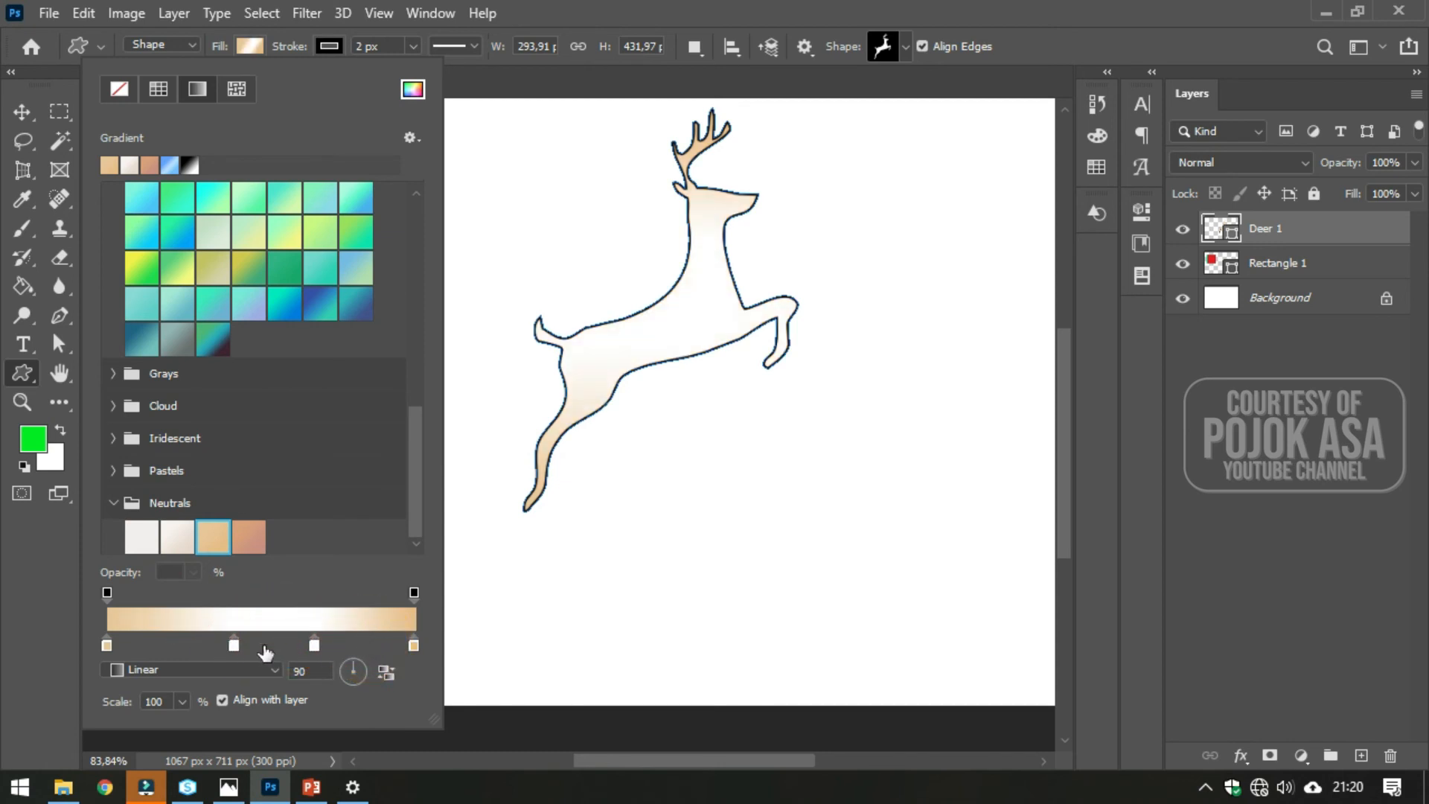
- Move the second gradient colour stop to the left and set its colour to df9832
drag(230, 645, 187, 645)
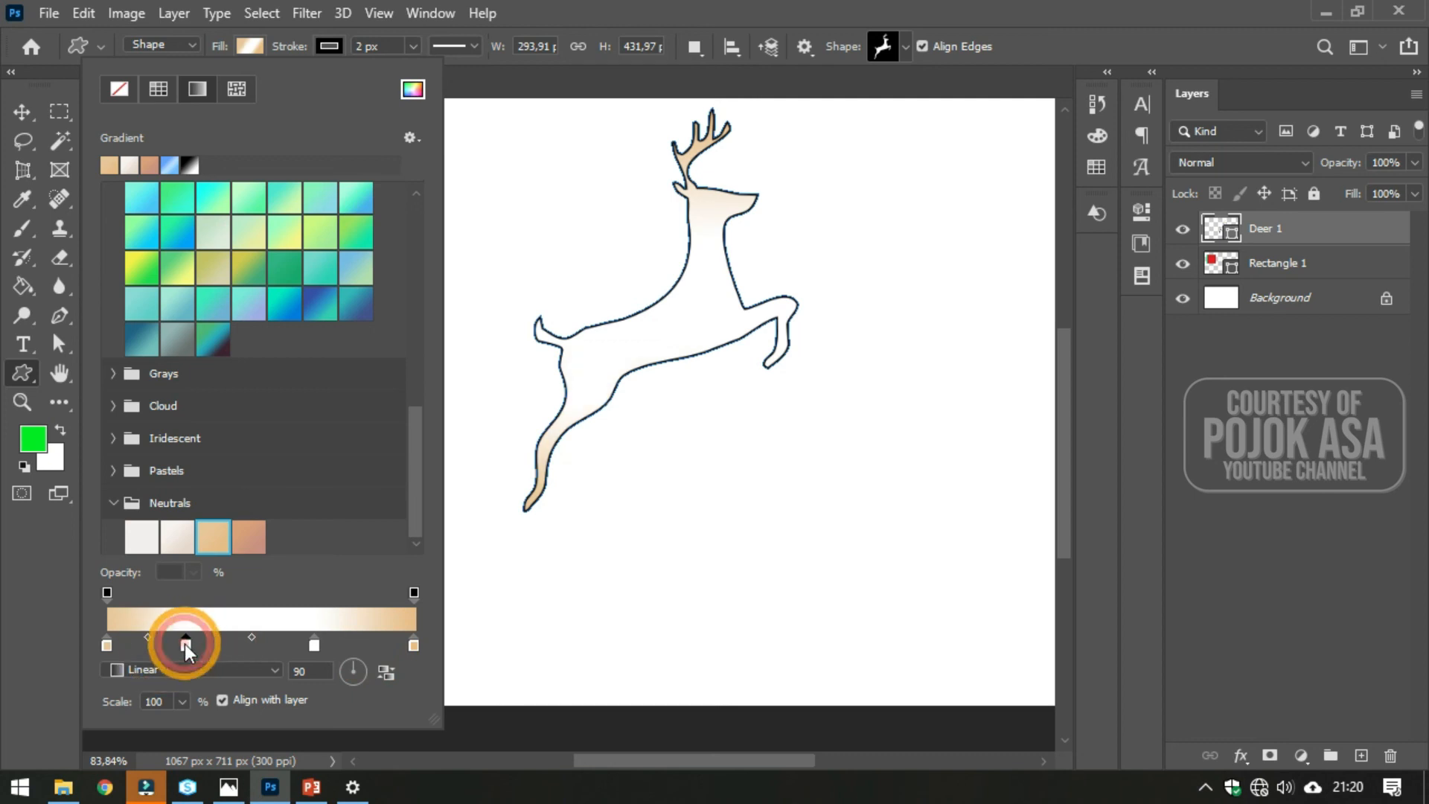
double_click(184, 645)
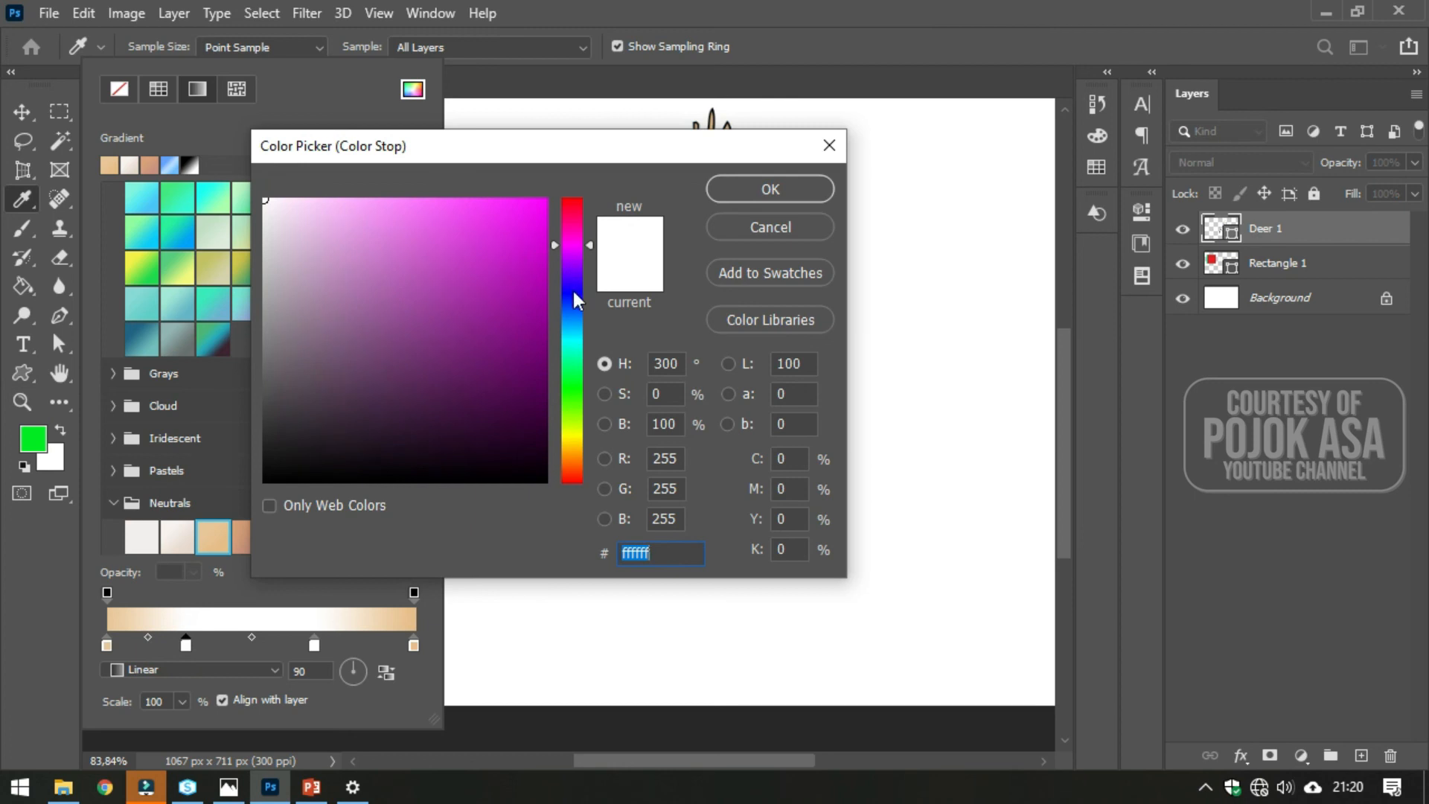
drag(570, 266, 577, 466)
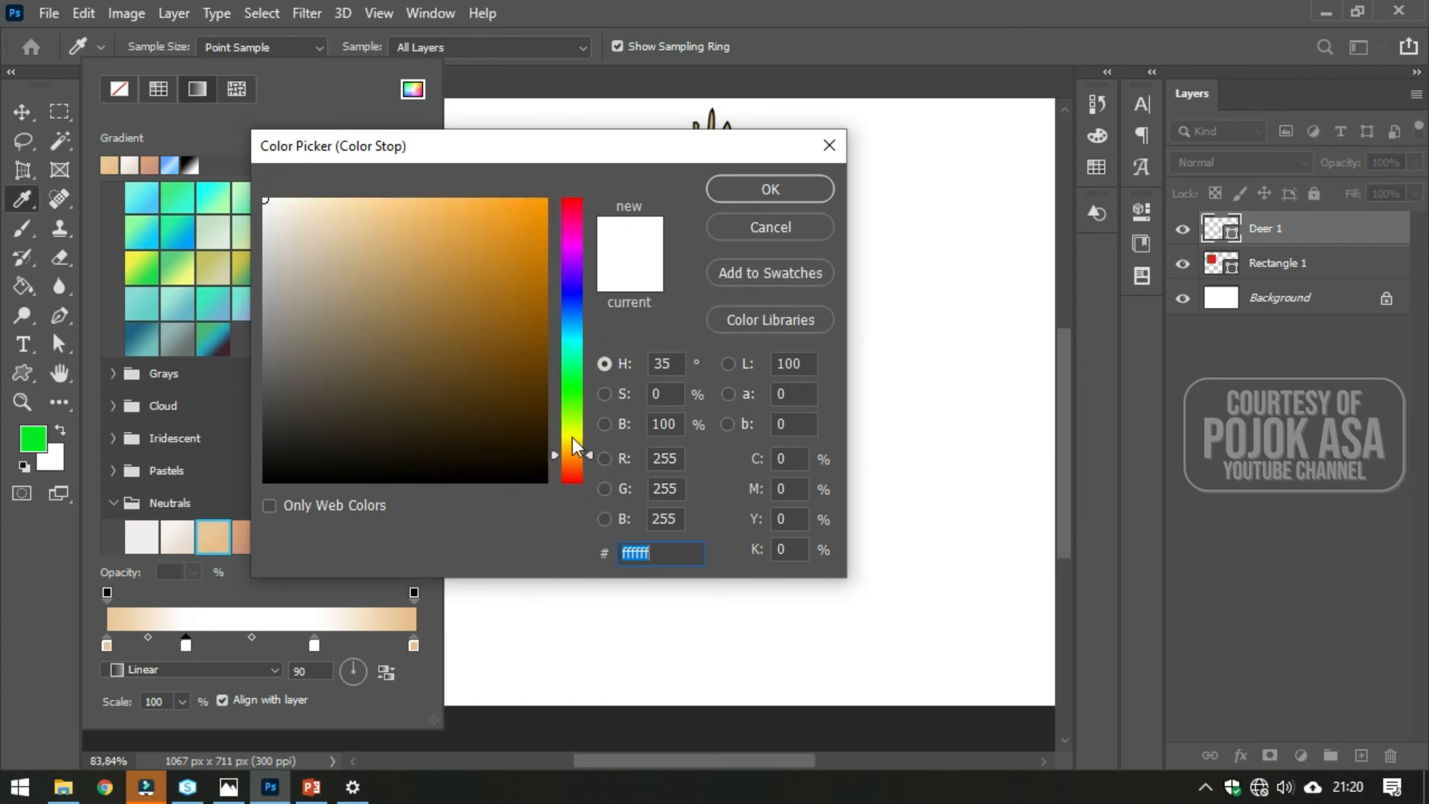
click(483, 234)
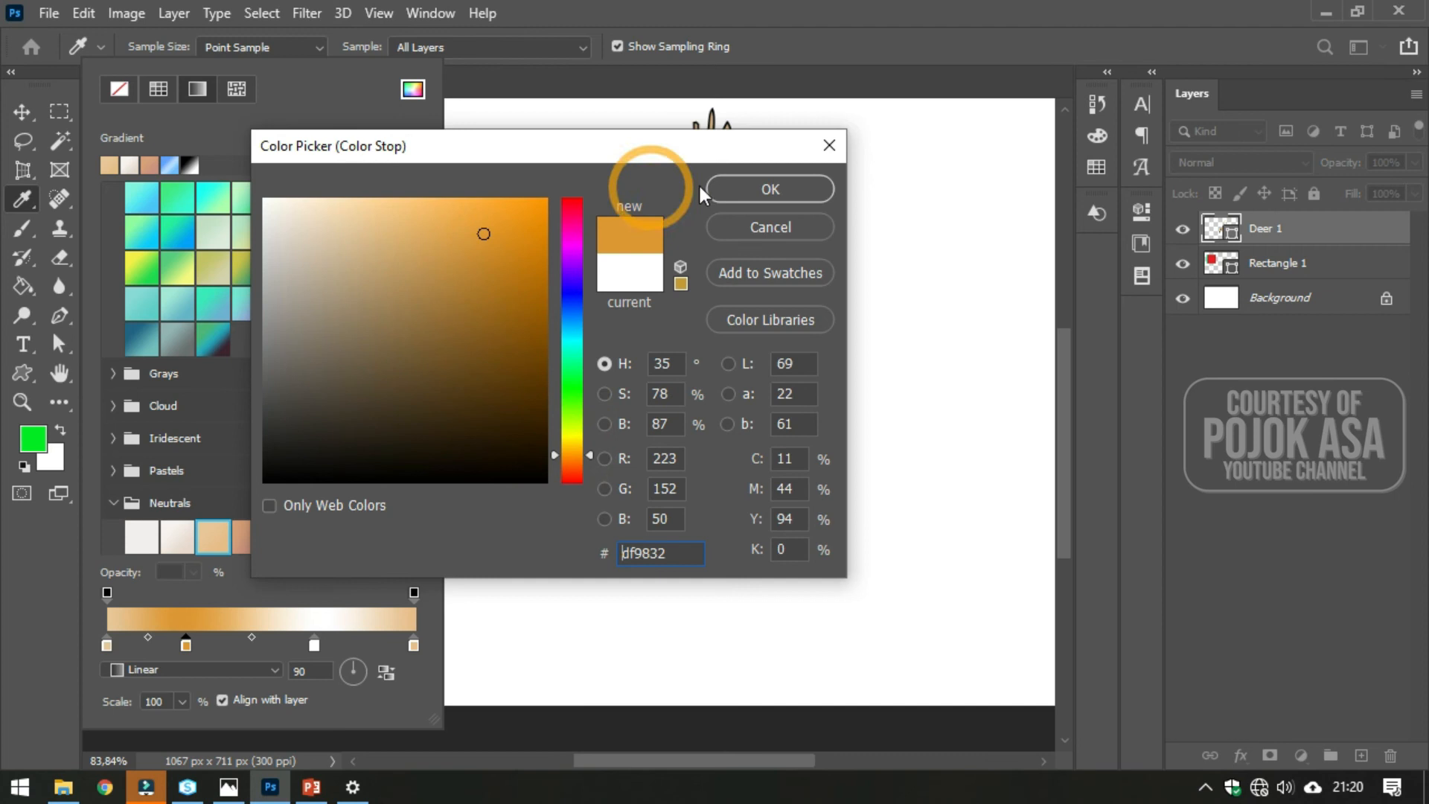
click(760, 190)
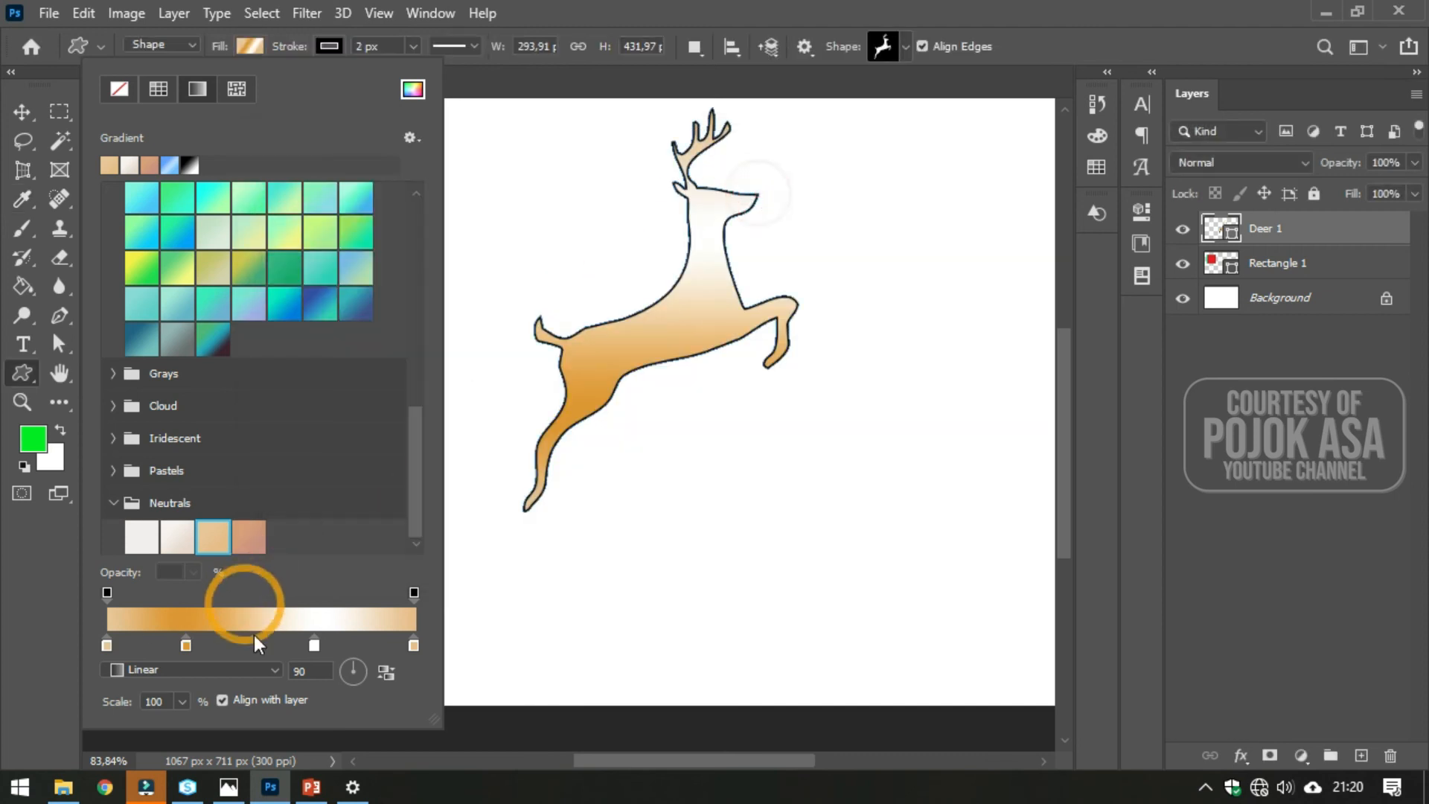
- Set the third gradient colour stop's colour to ce9b00
double_click(314, 644)
click(564, 421)
click(564, 444)
drag(573, 445, 570, 448)
drag(540, 319, 557, 249)
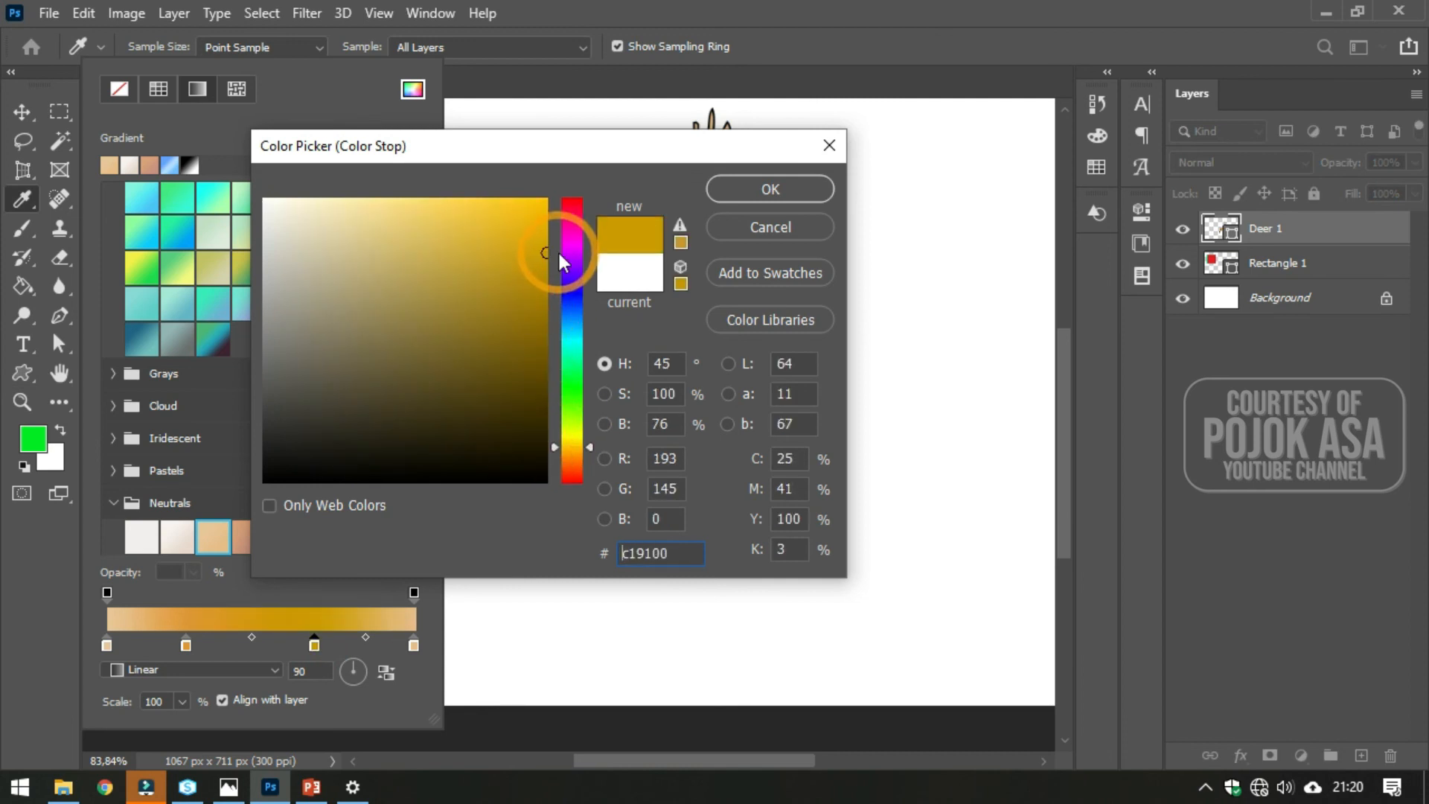
click(780, 202)
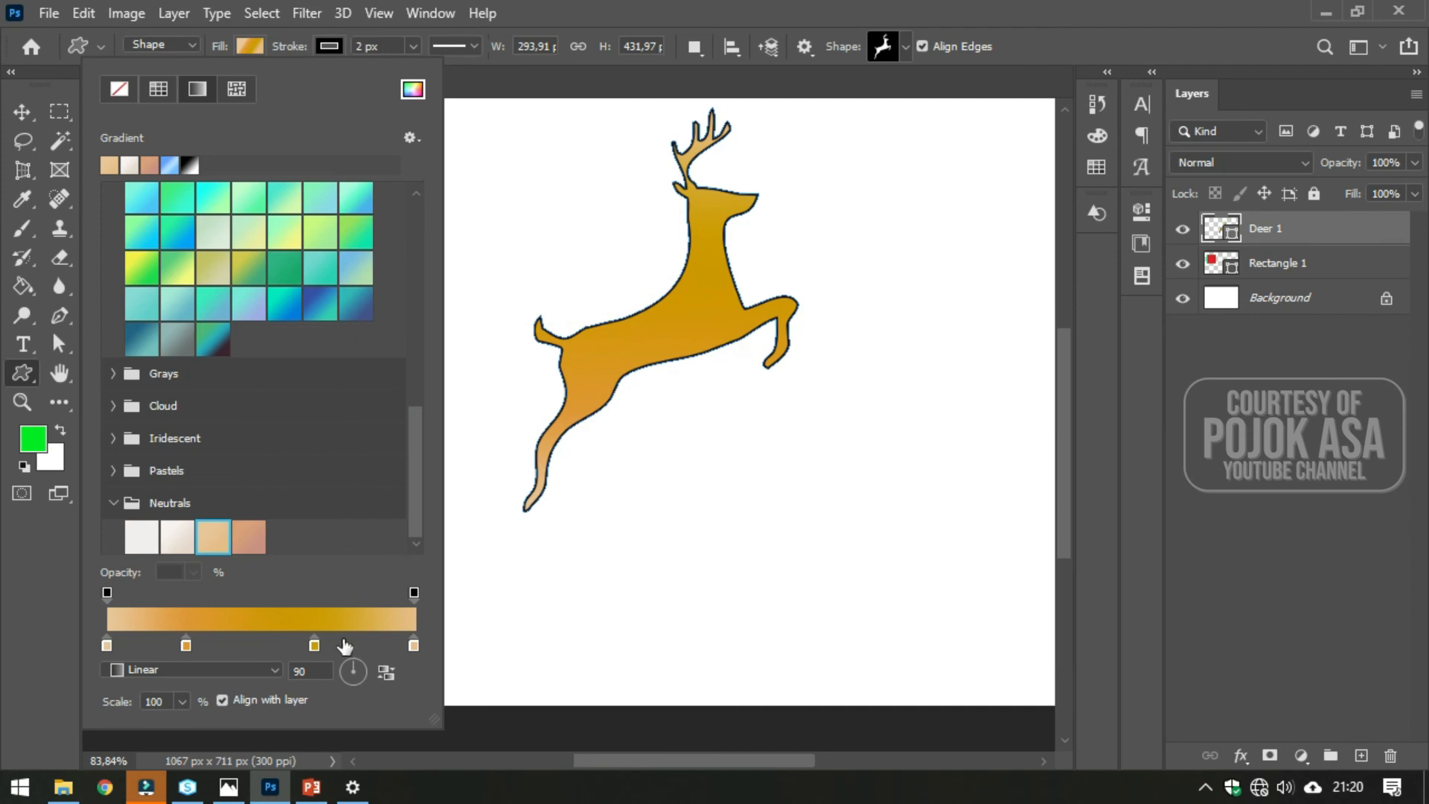
- Change the third gradient colour stop's colour to c8a63d
double_click(313, 644)
click(436, 251)
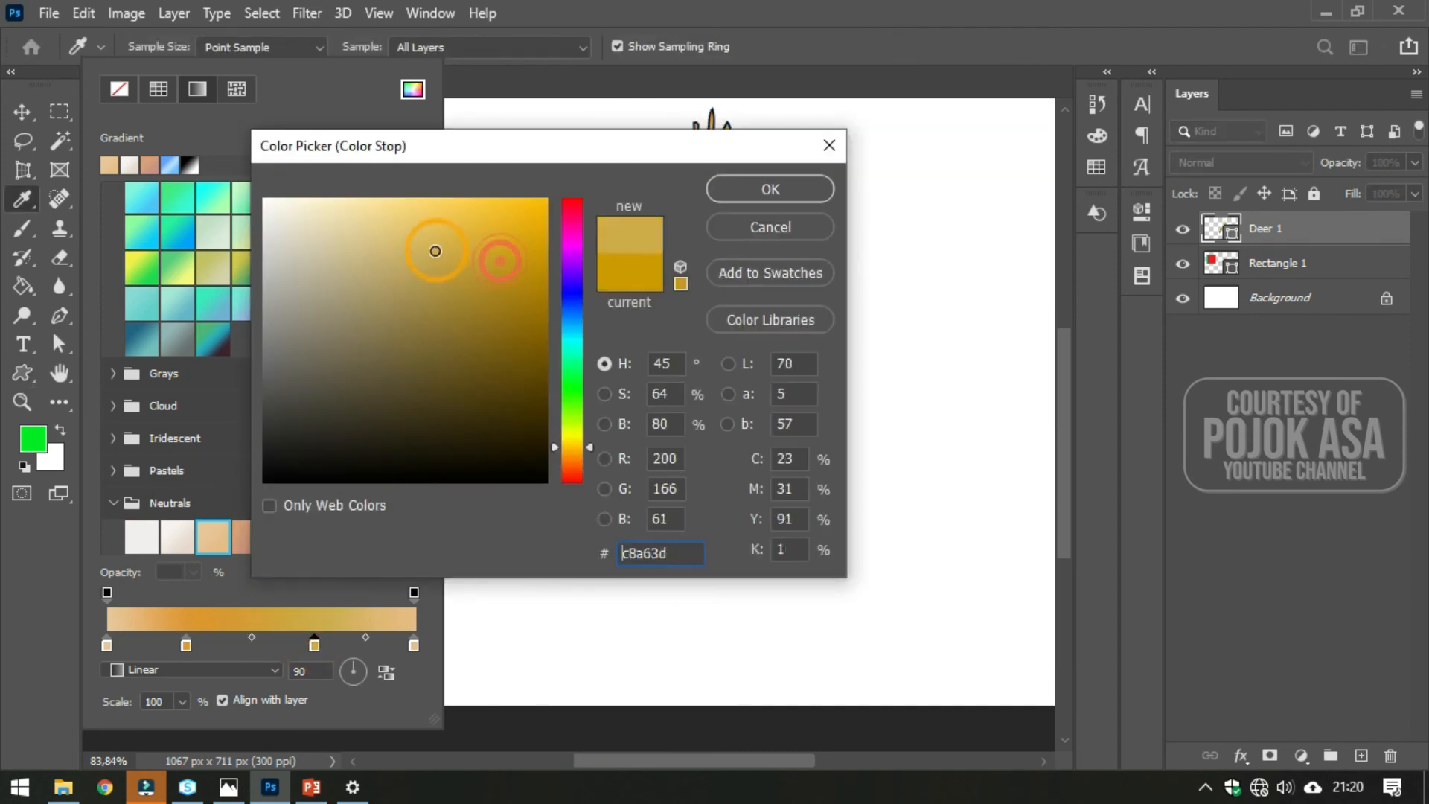
click(767, 189)
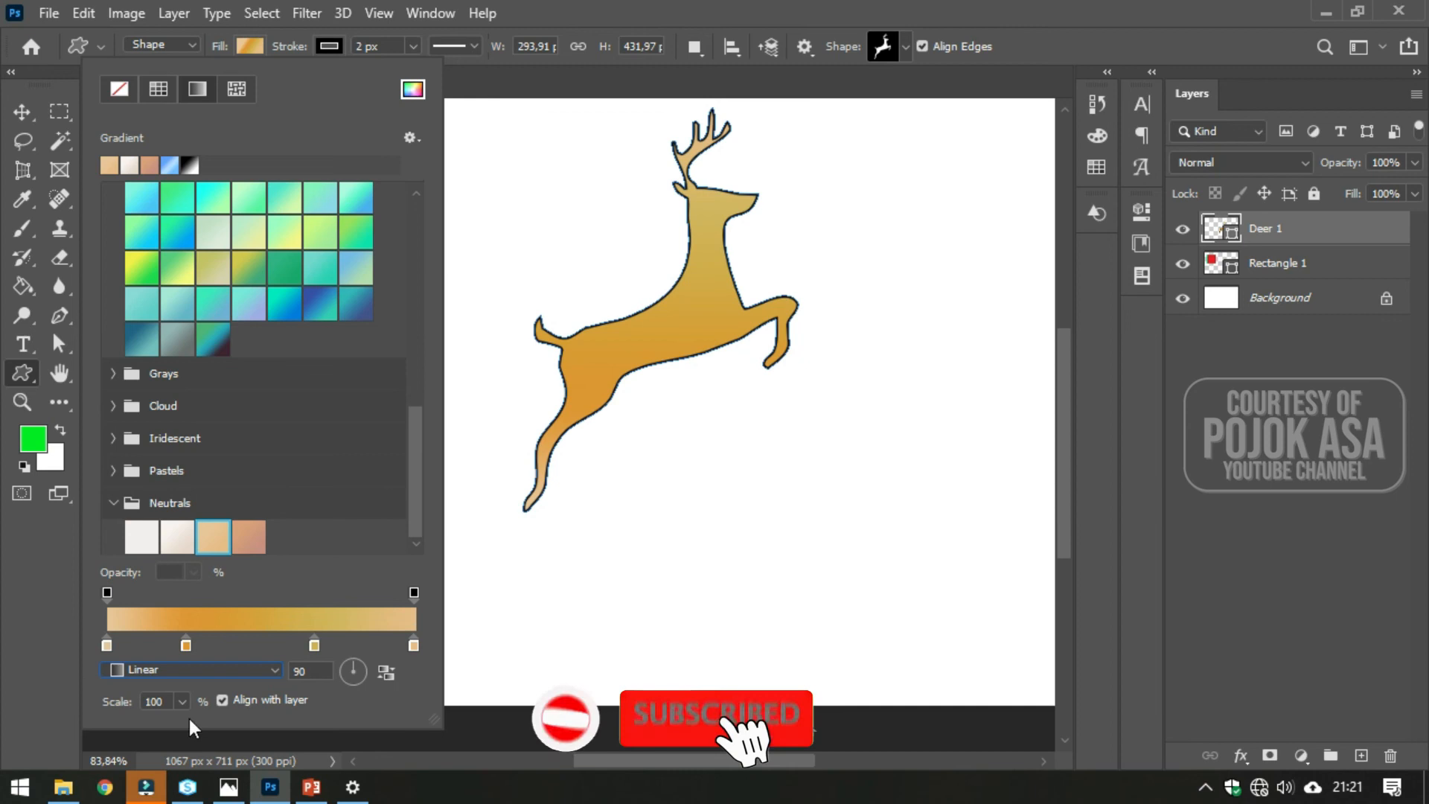
- Try the Radial and Diamond gradient styles on the deer, returning to Linear
click(271, 668)
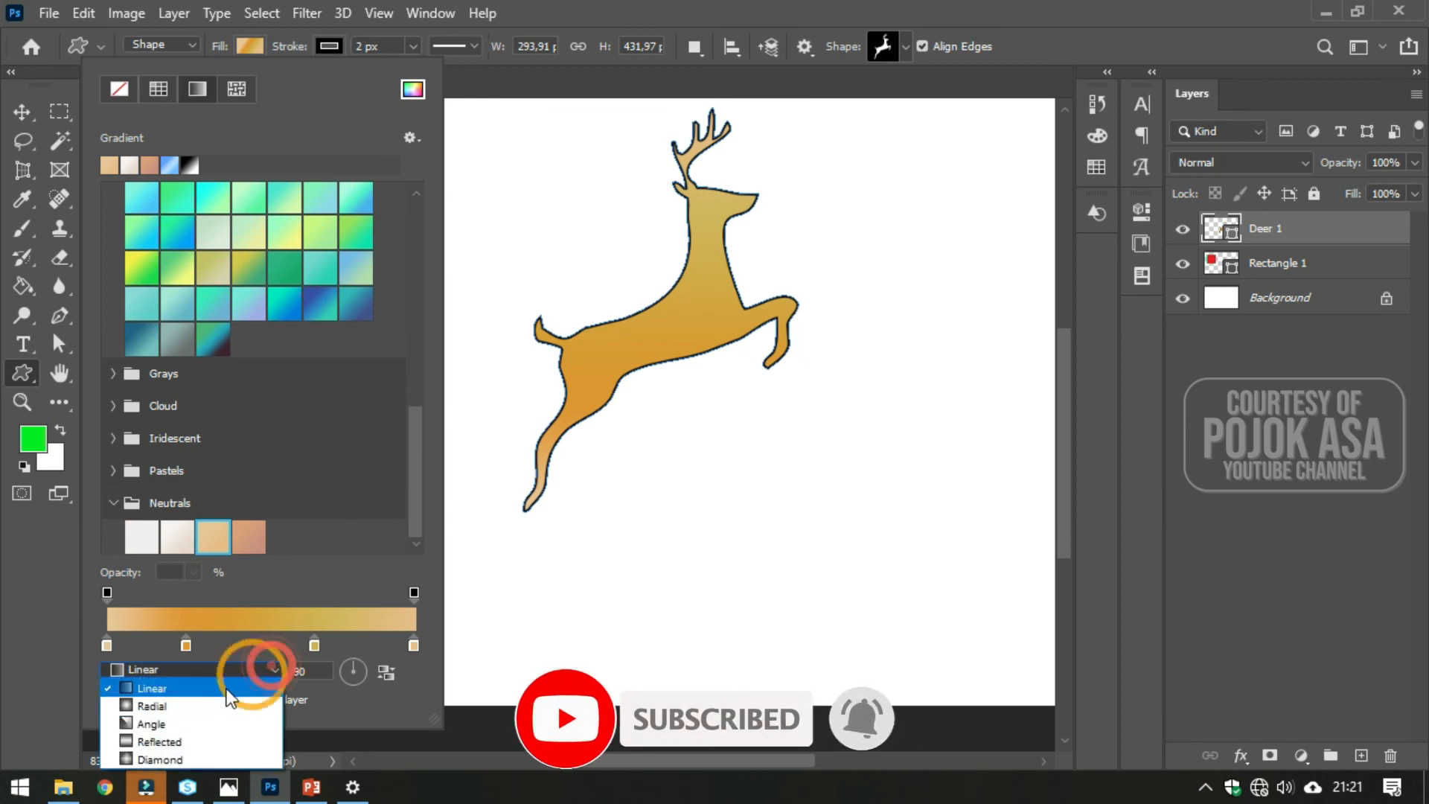
click(179, 707)
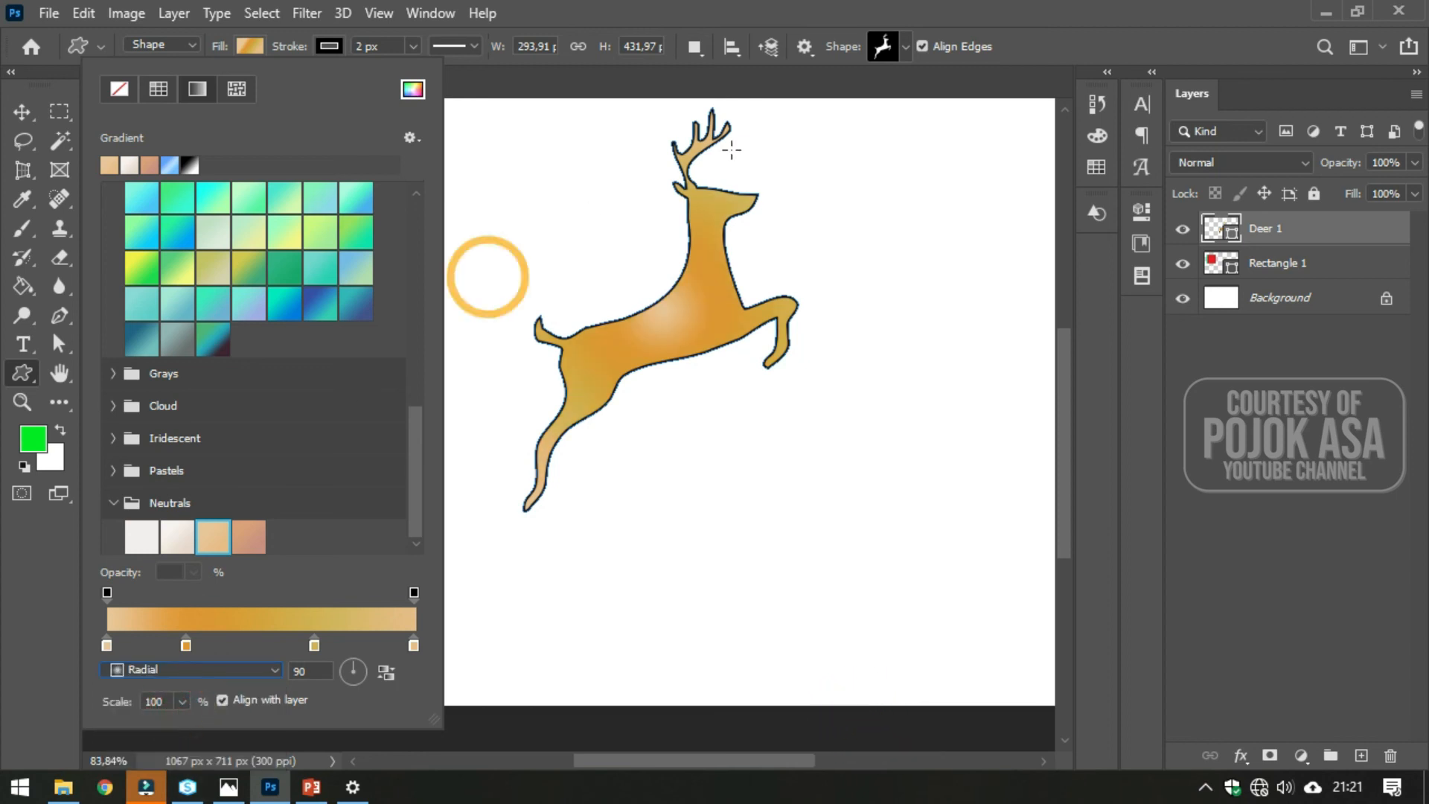
click(171, 668)
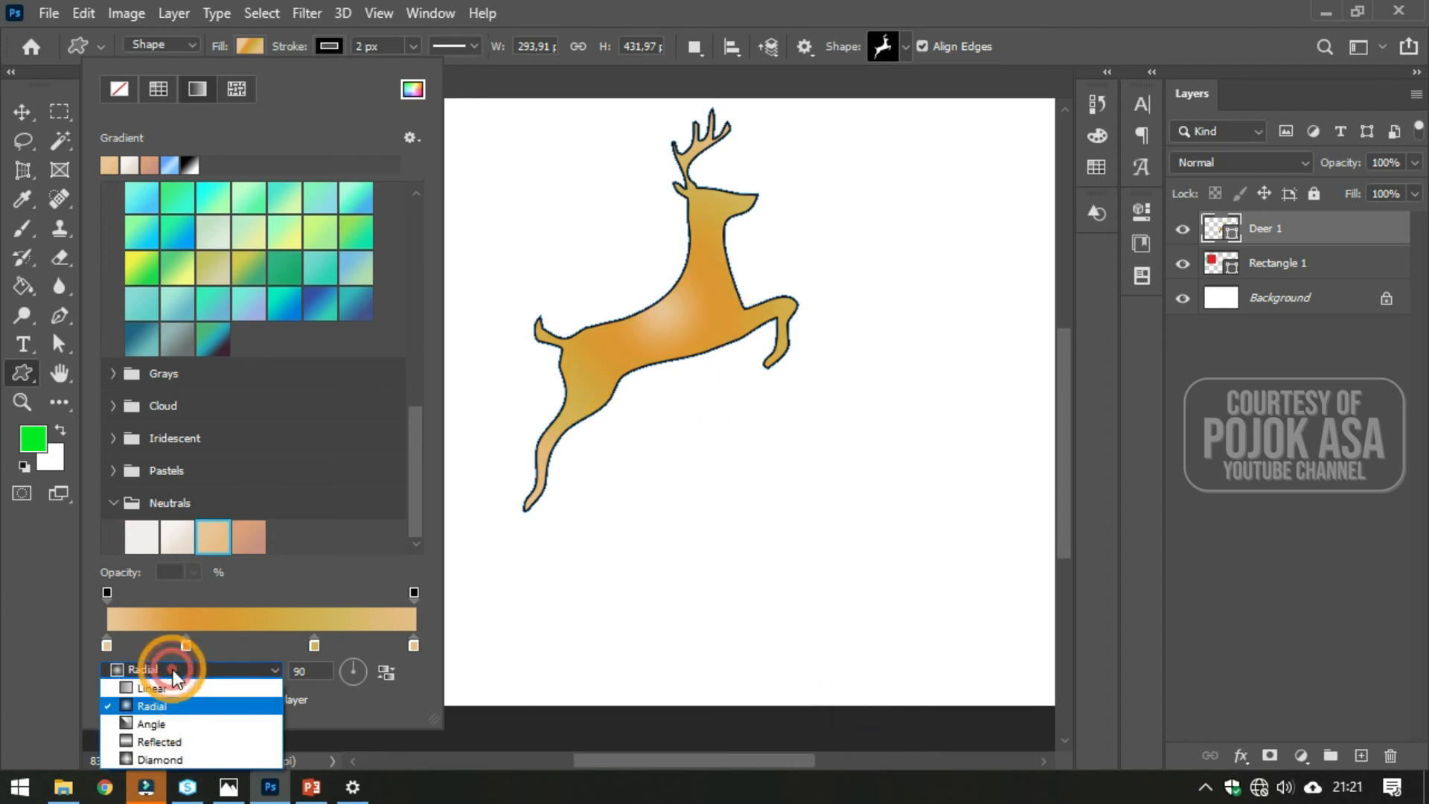
click(162, 767)
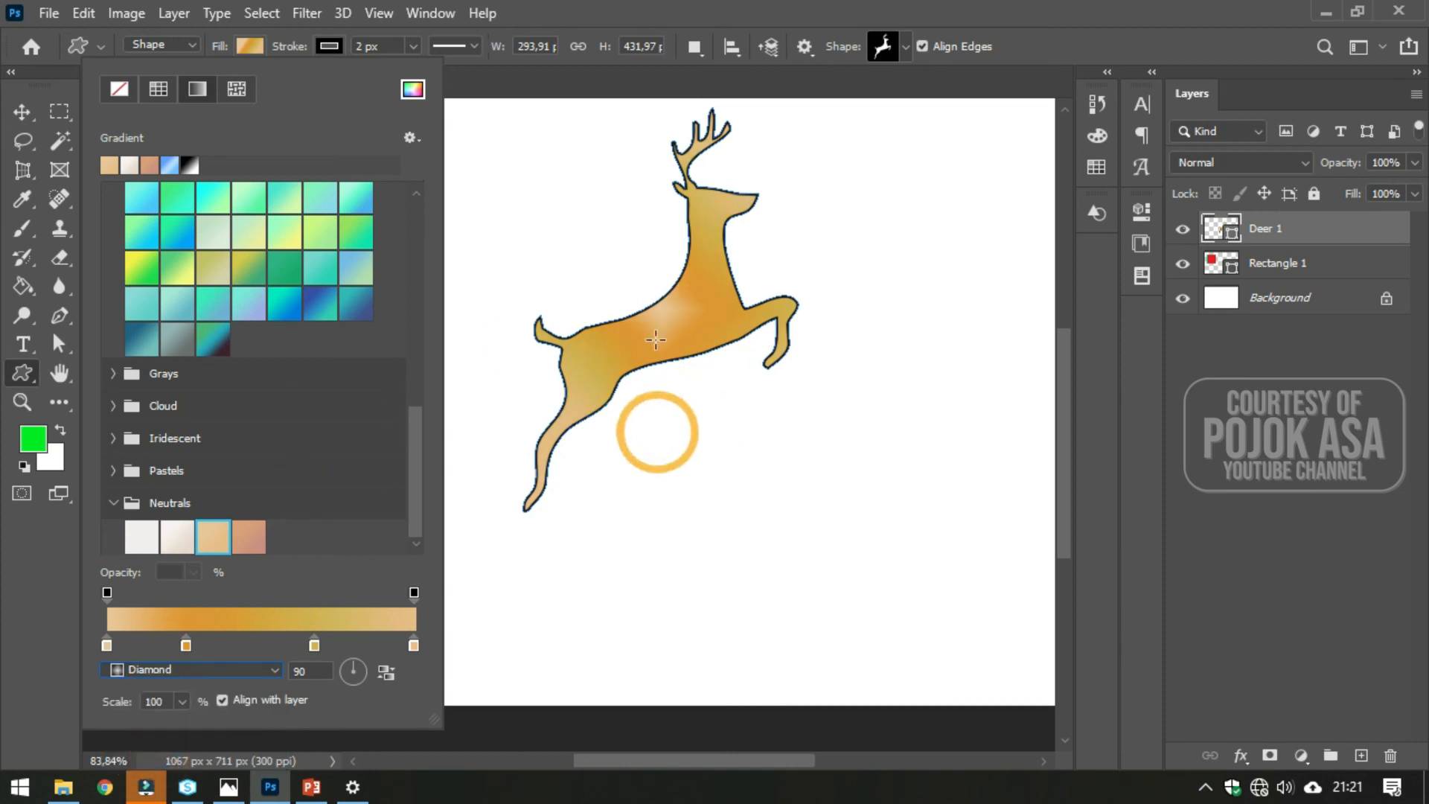
click(191, 670)
click(170, 684)
- Browse the gradient preset folders back up to Basics and Blues
click(319, 521)
scroll(342, 471, up, 6)
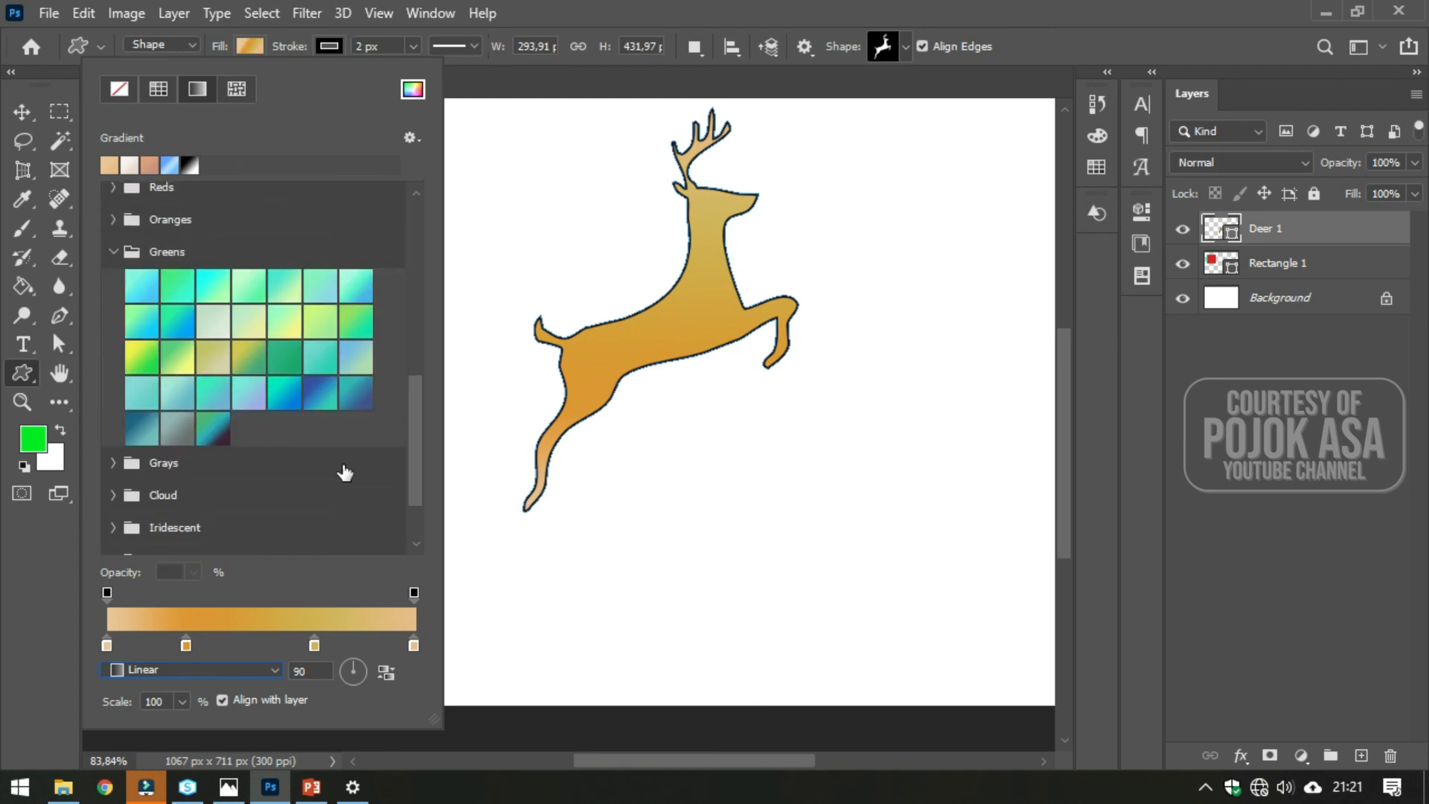
scroll(345, 471, up, 4)
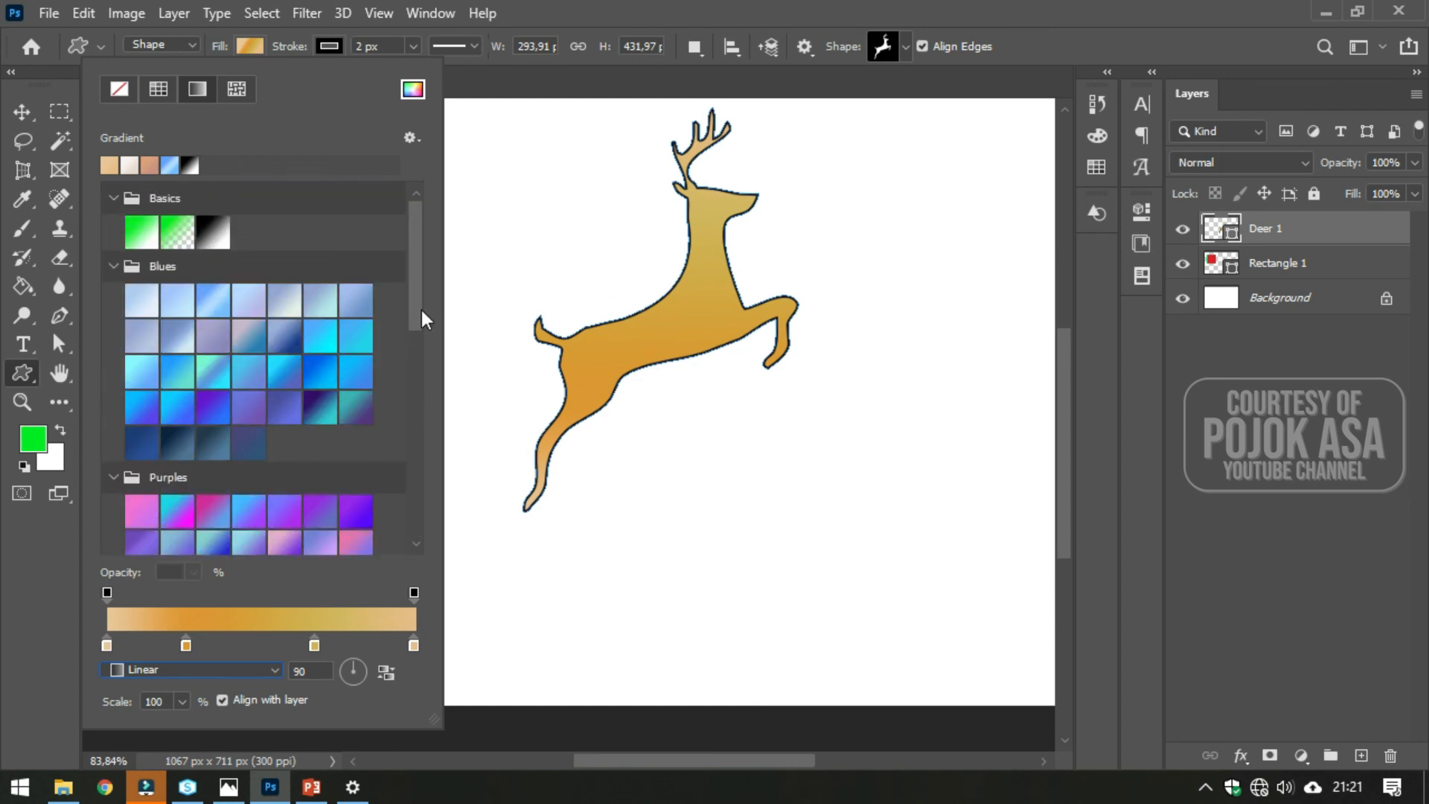
scroll(371, 490, down, 3)
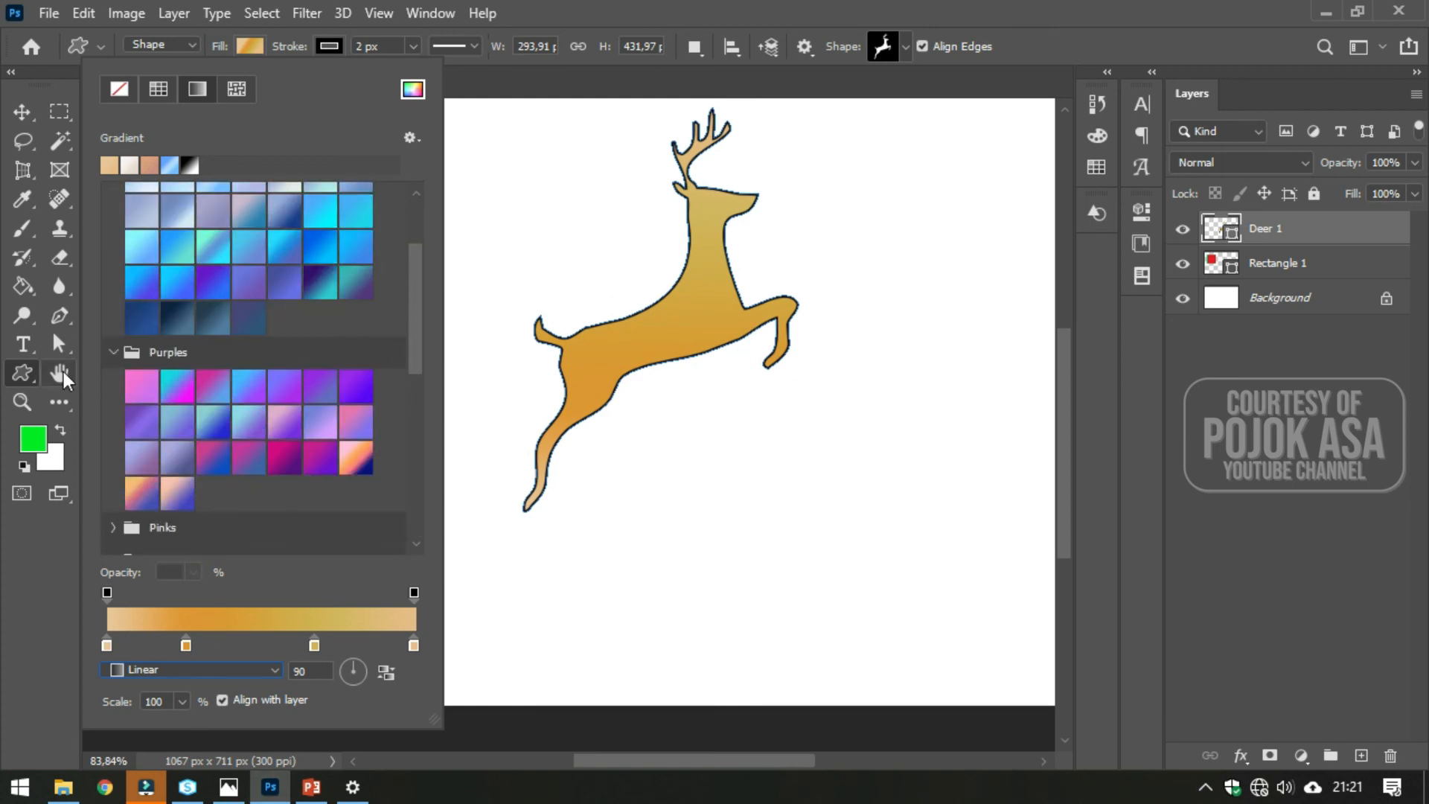
drag(412, 304, 413, 232)
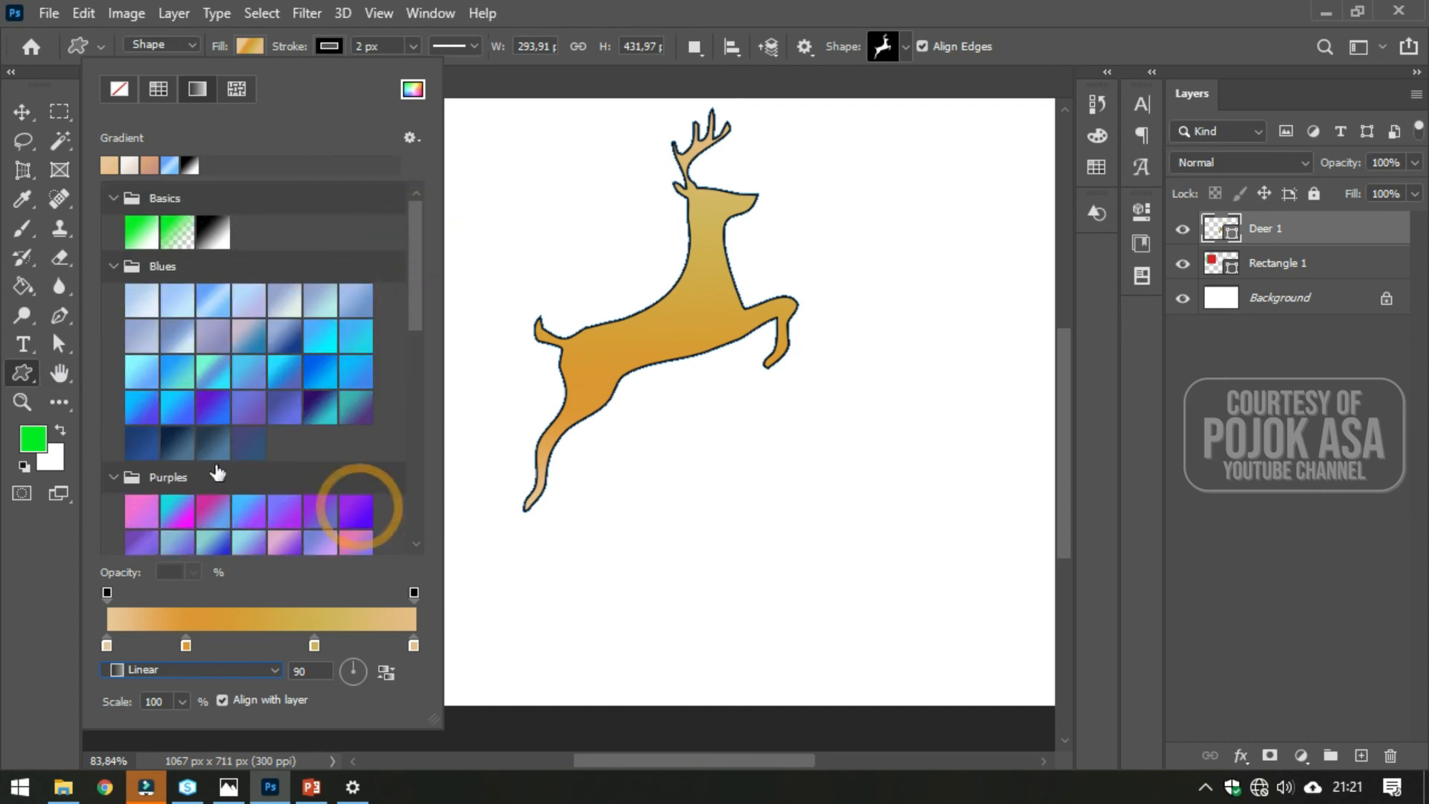
click(269, 132)
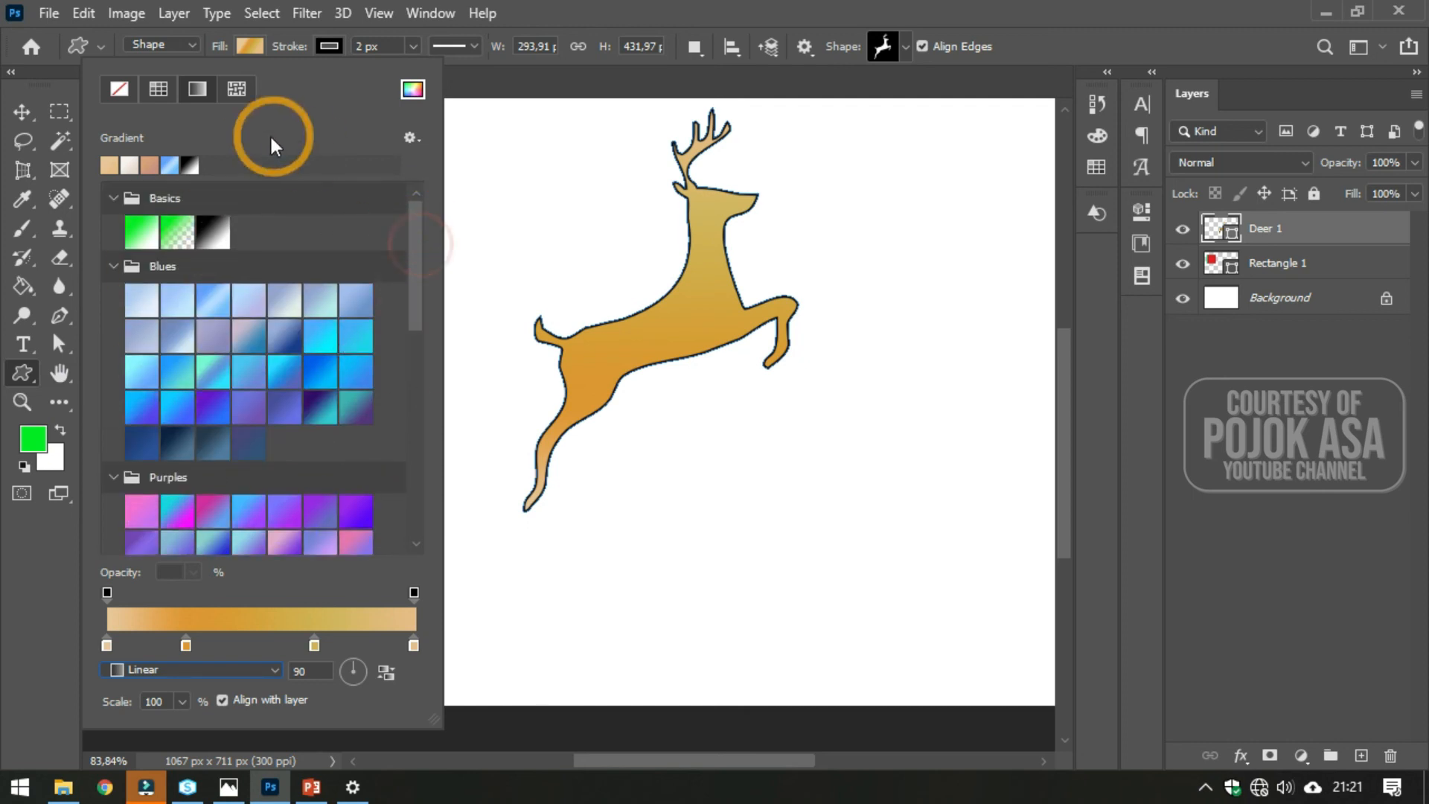
- Switch the deer's fill to pattern, expand the Trees, Grass and Water folders, and apply the third Water pattern
click(236, 90)
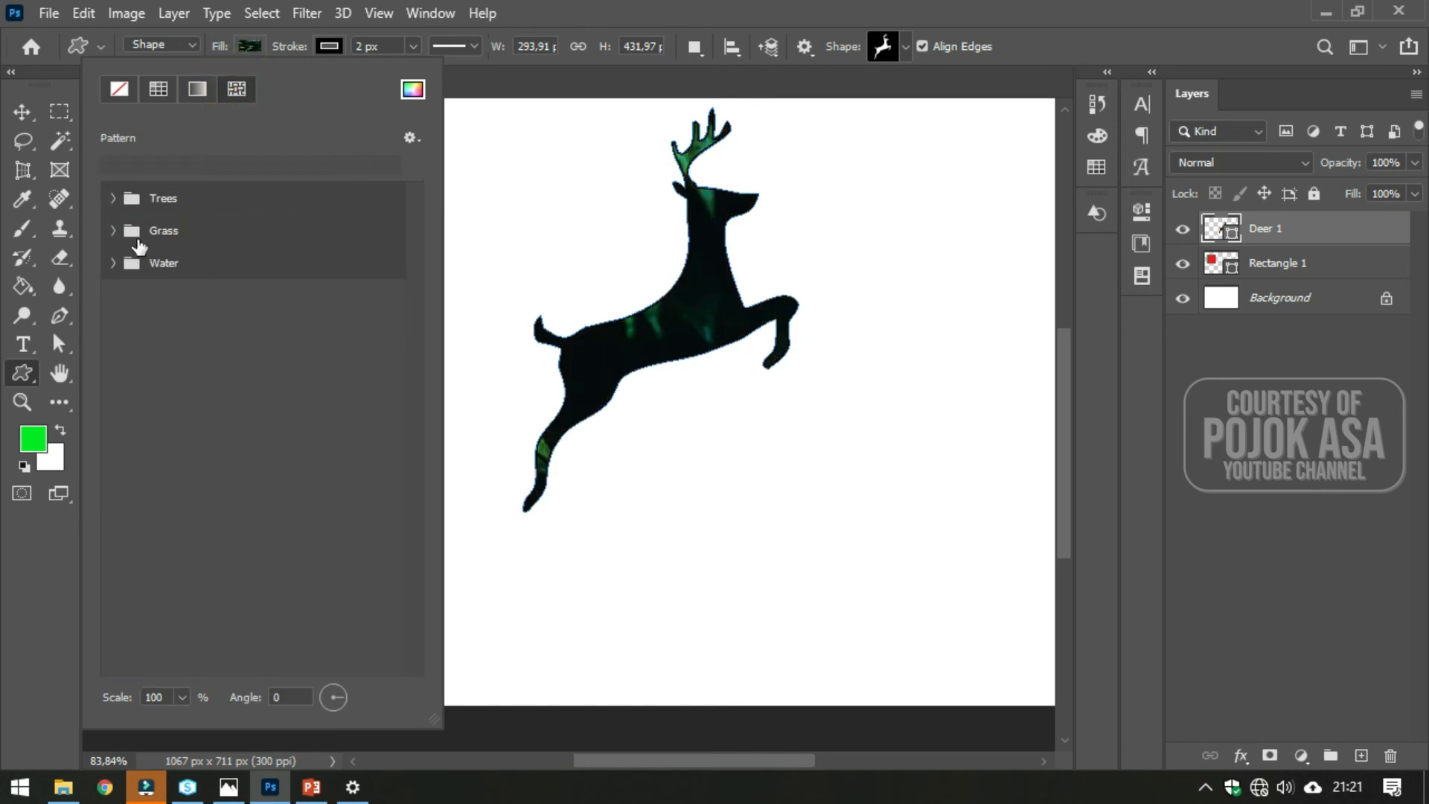
click(114, 230)
click(117, 299)
click(228, 417)
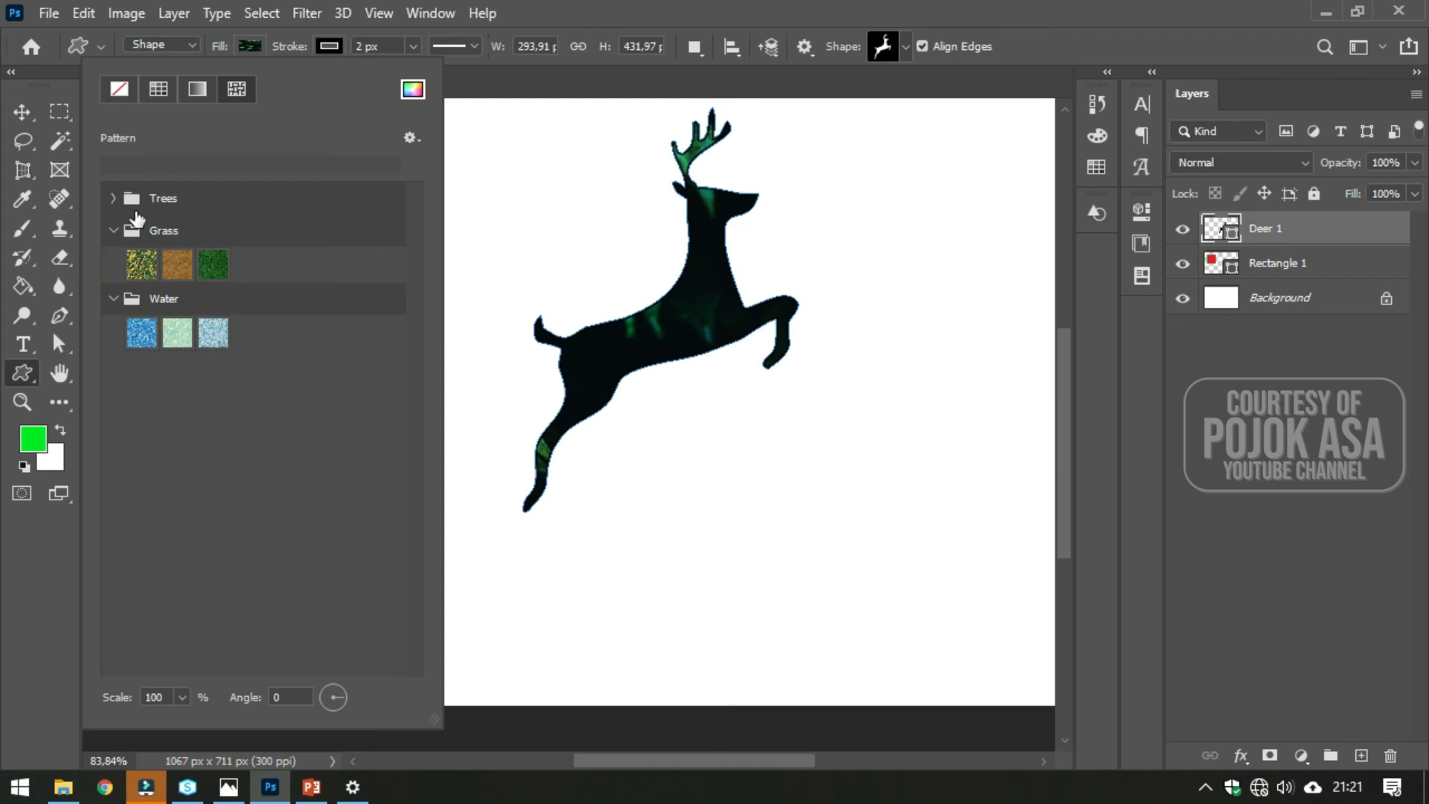
click(113, 198)
click(265, 485)
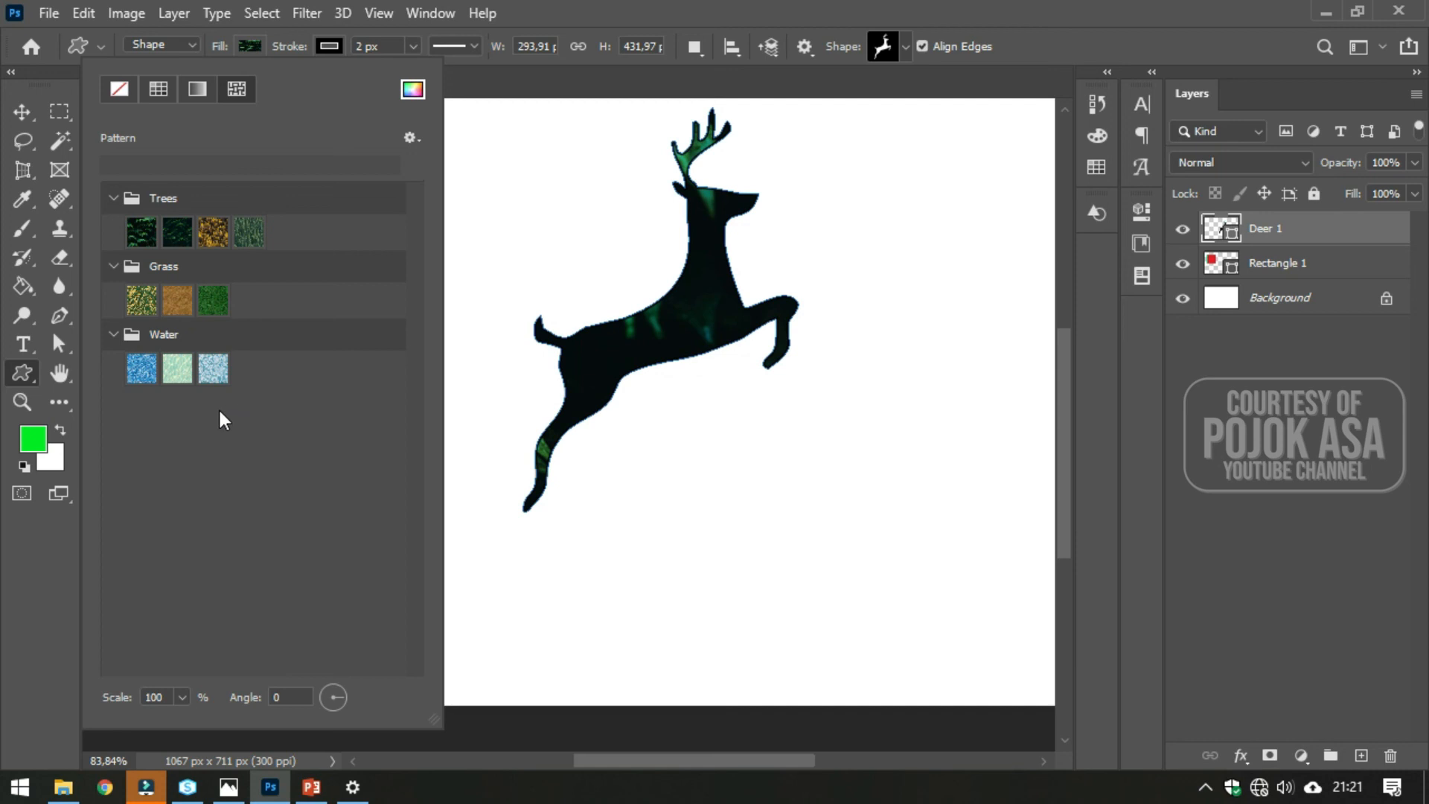
click(213, 369)
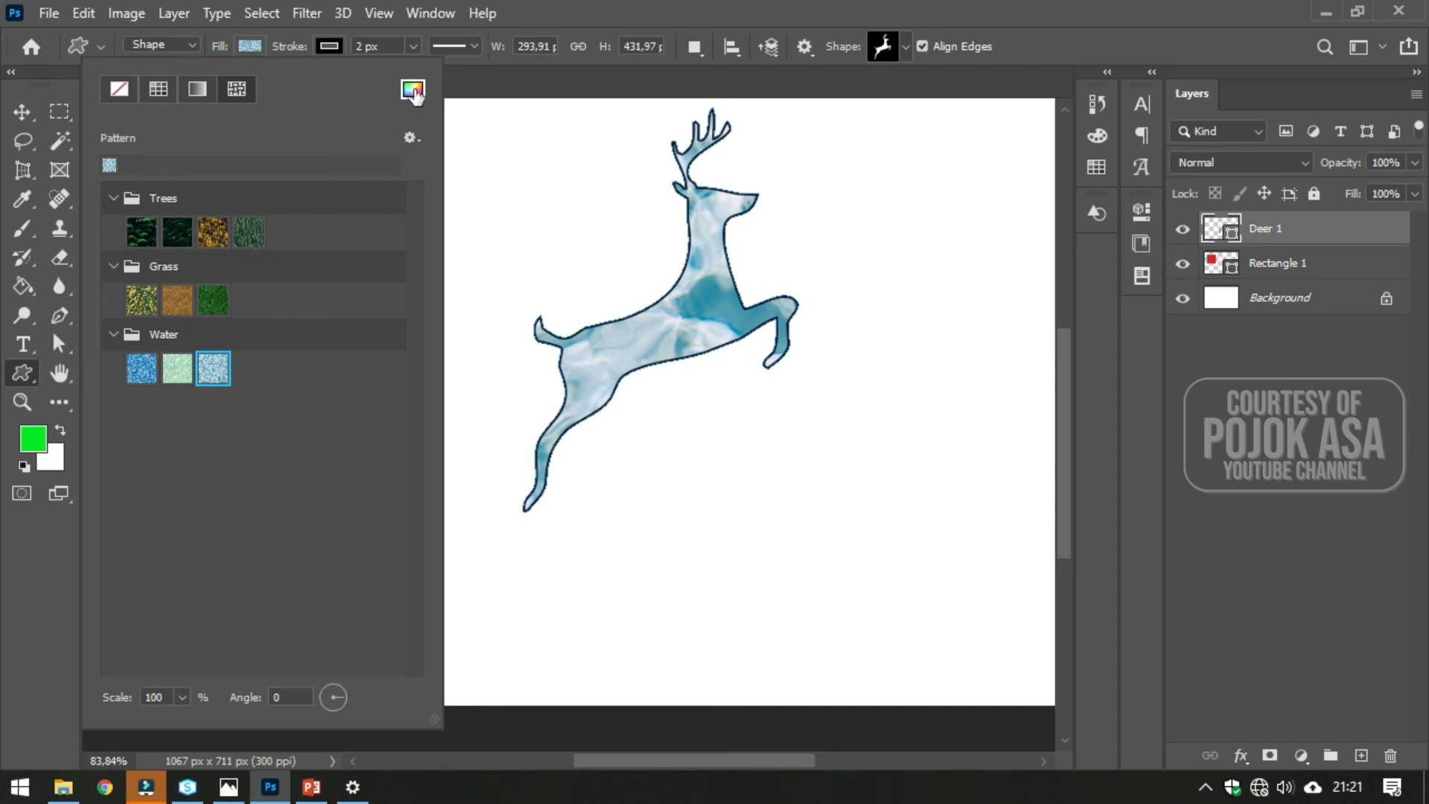
- Switch the deer's fill through solid colour and gradient types, ending back on pattern
click(198, 90)
click(160, 86)
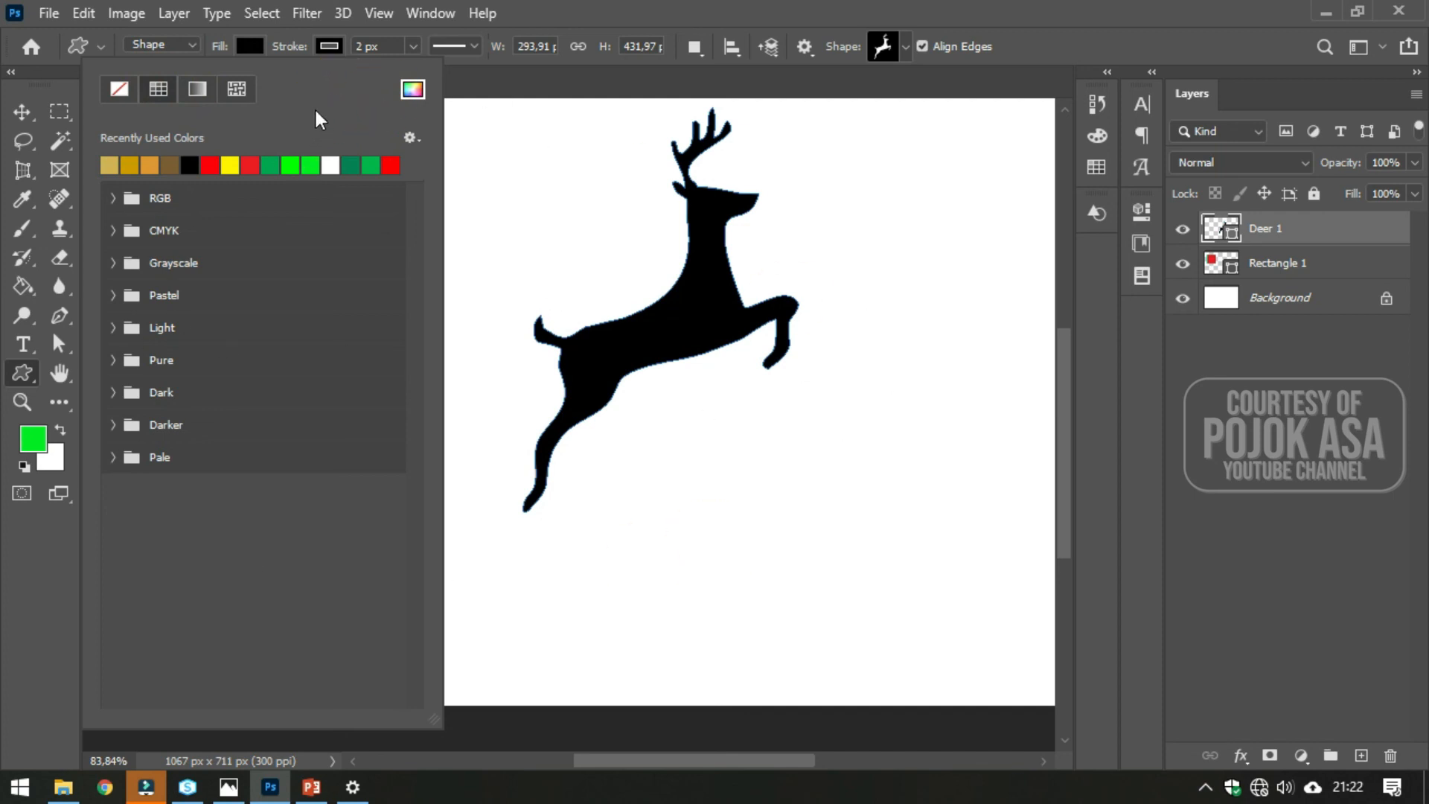
click(159, 89)
click(198, 89)
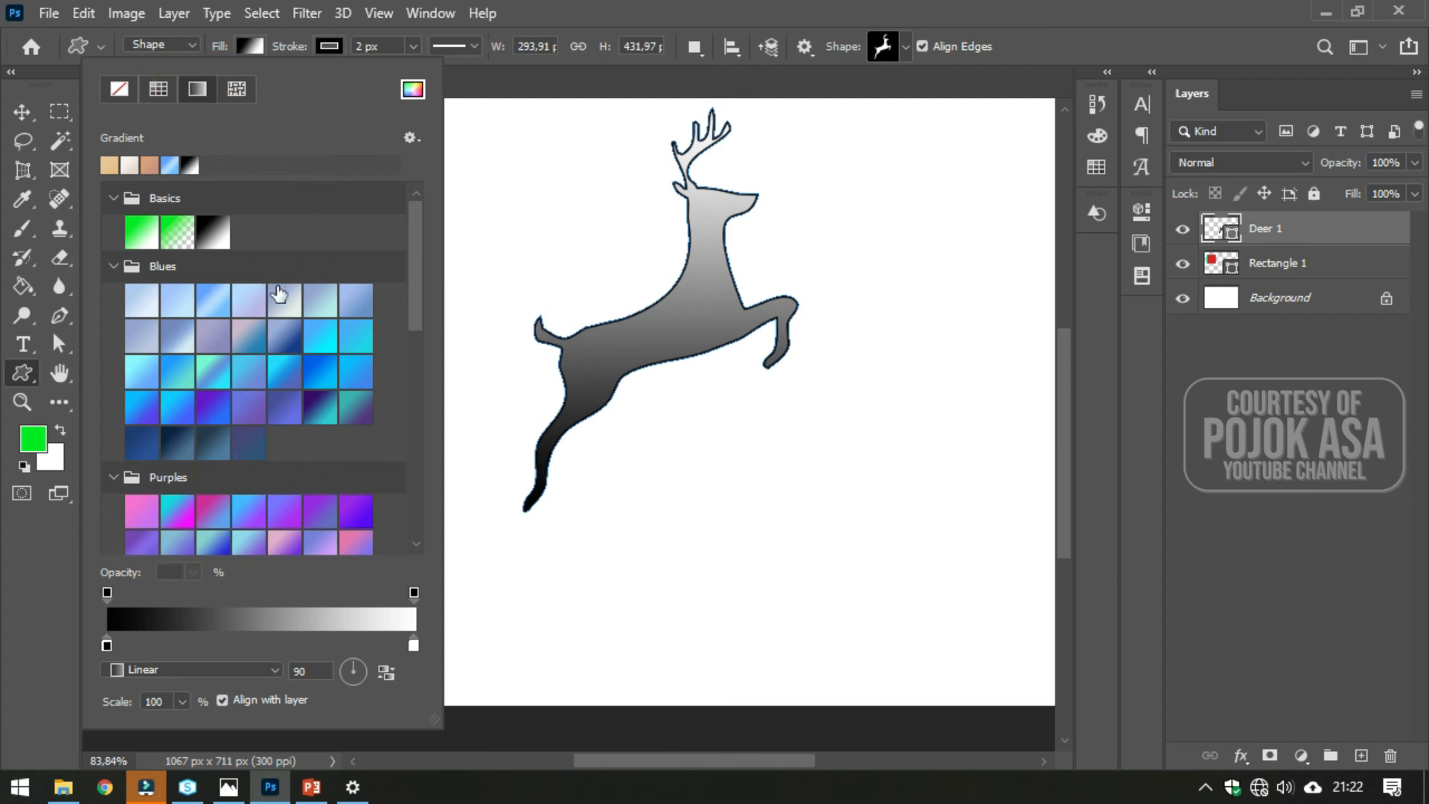
scroll(279, 294, down, 5)
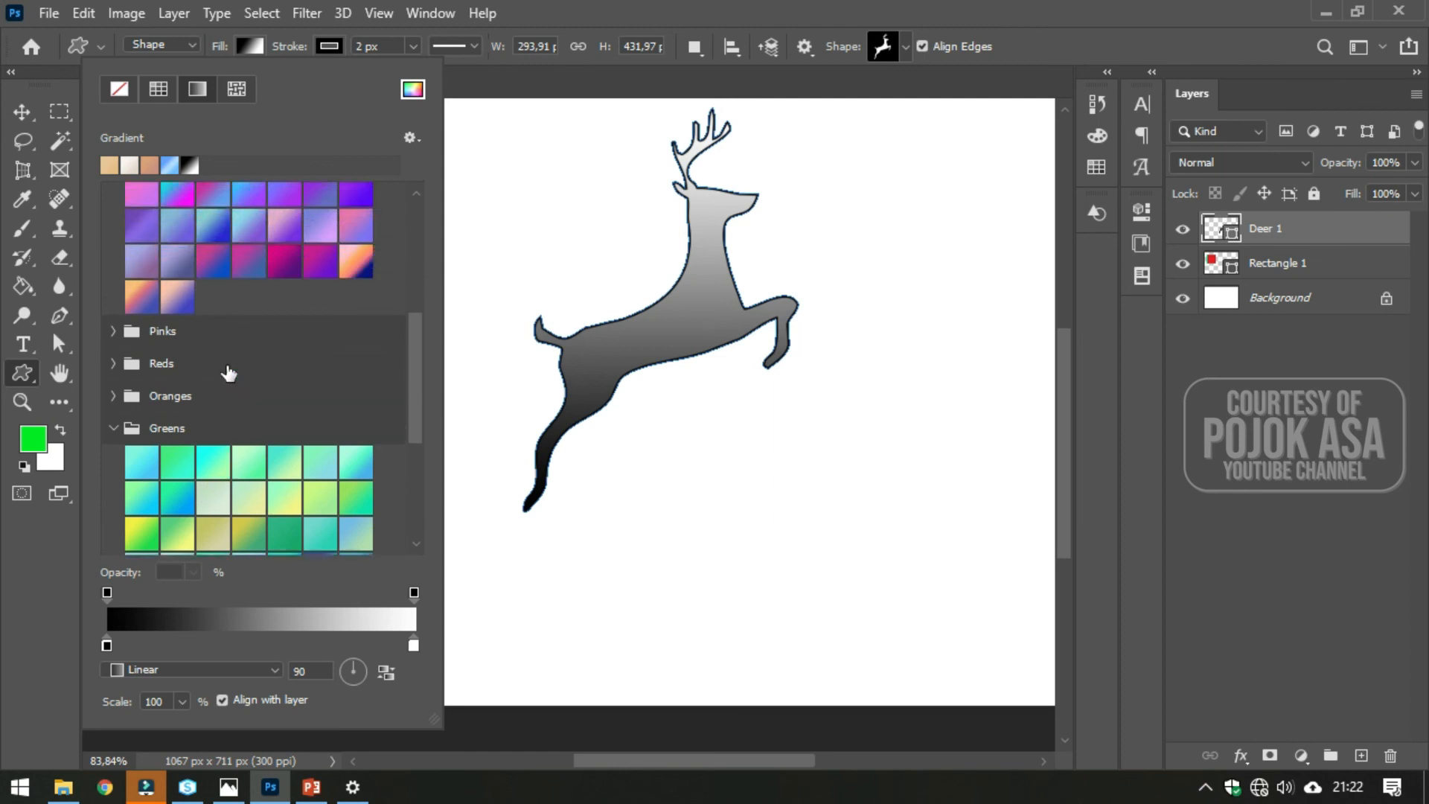
scroll(228, 372, up, 6)
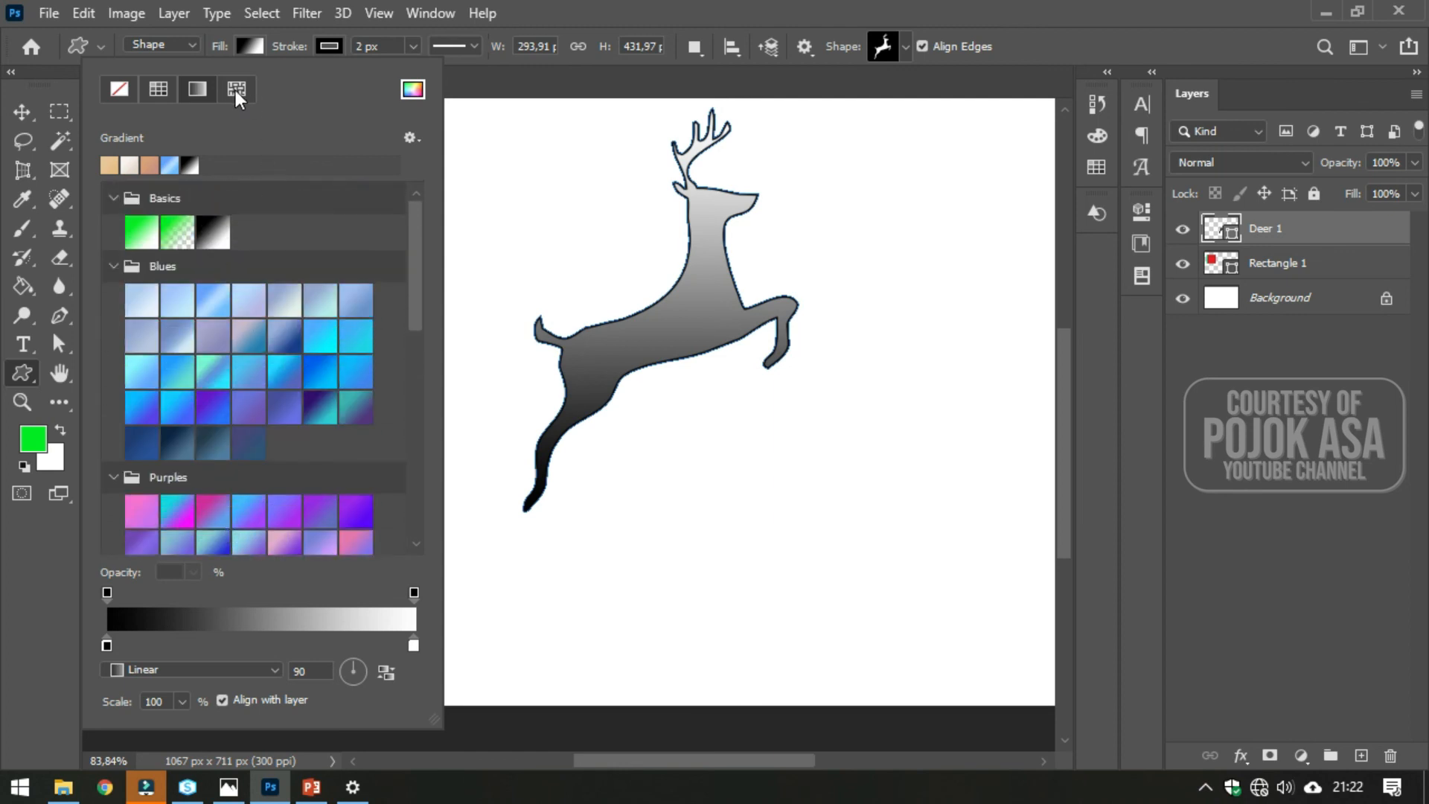
click(235, 91)
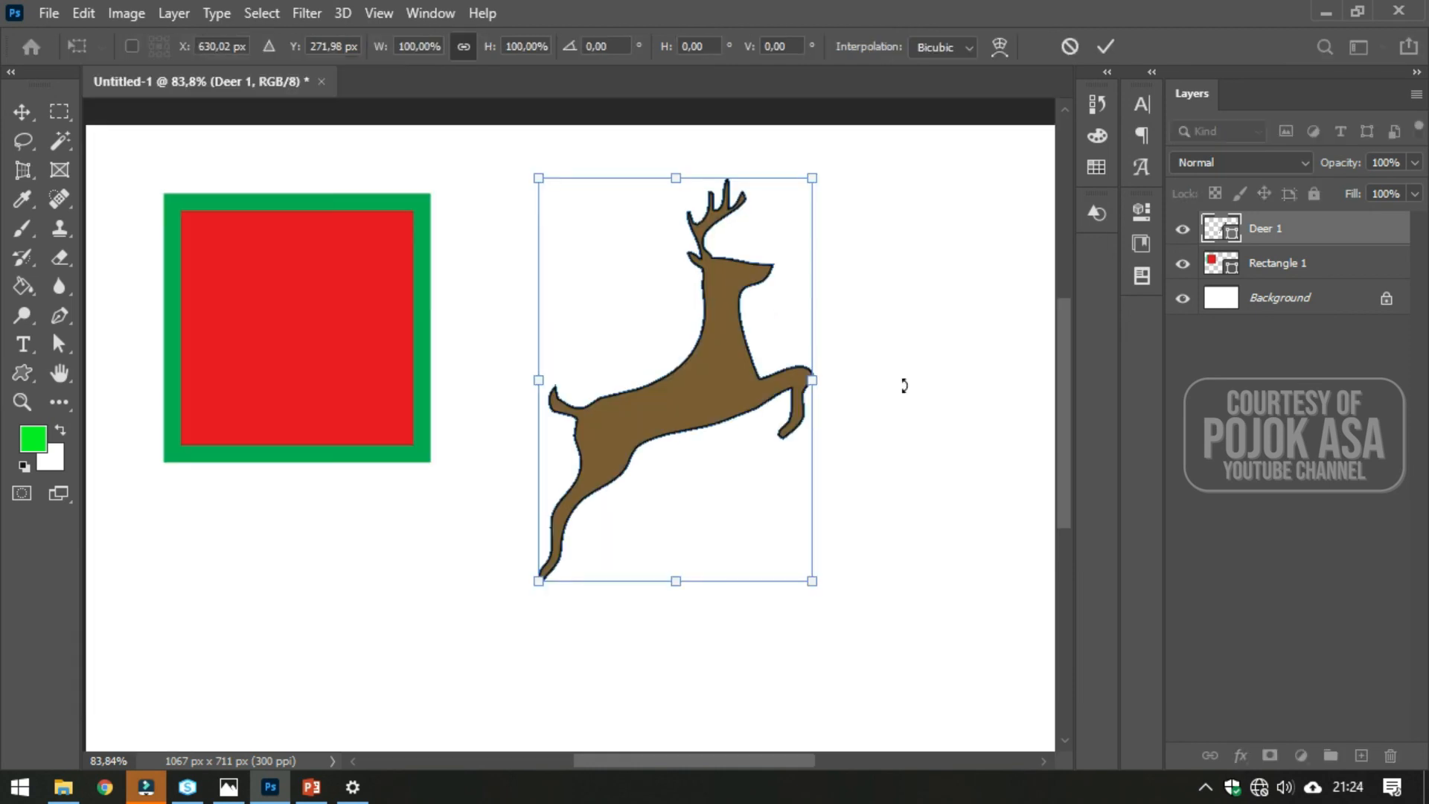
- Enlarge the deer to about 127% with free transform and move it to the right
drag(541, 584, 463, 691)
drag(584, 479, 672, 435)
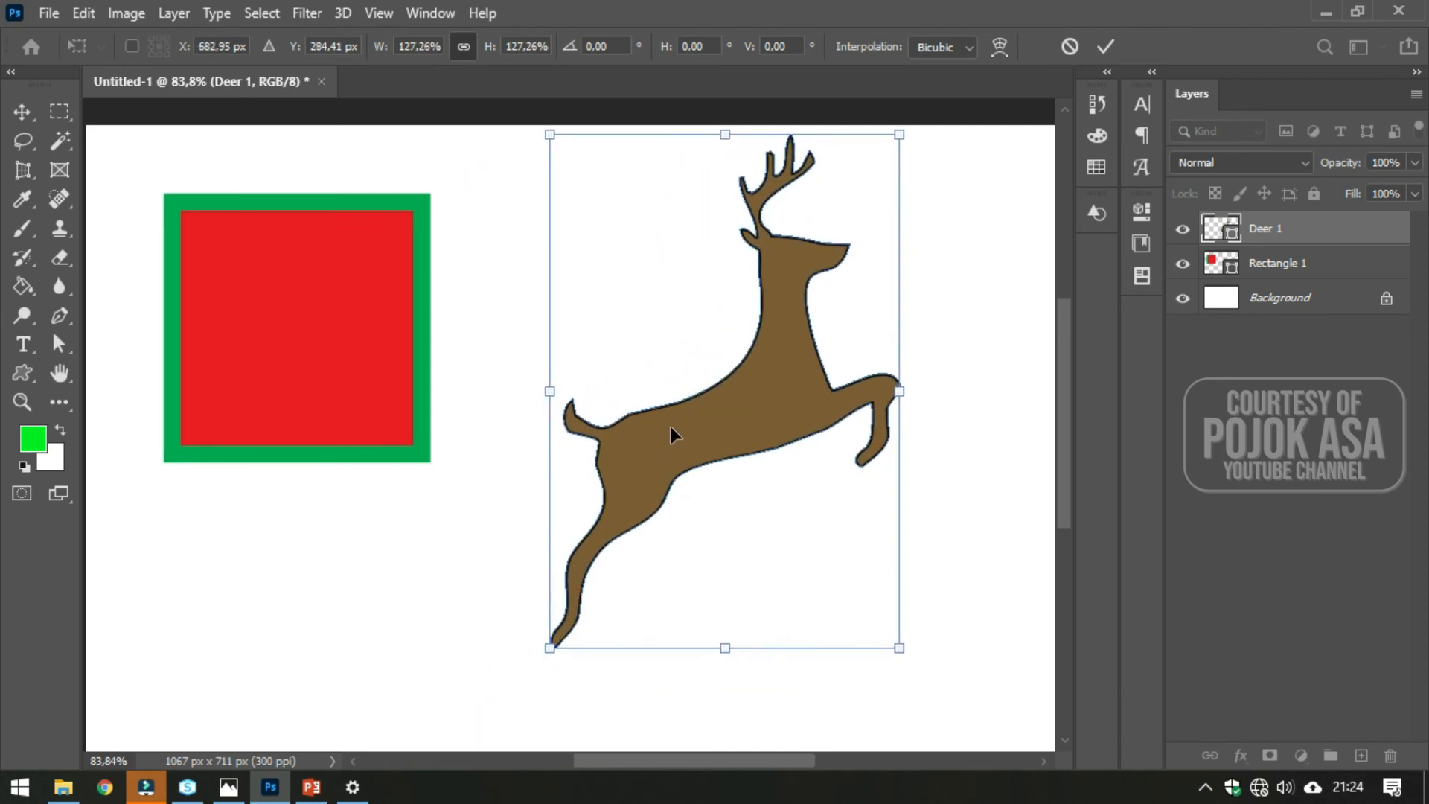